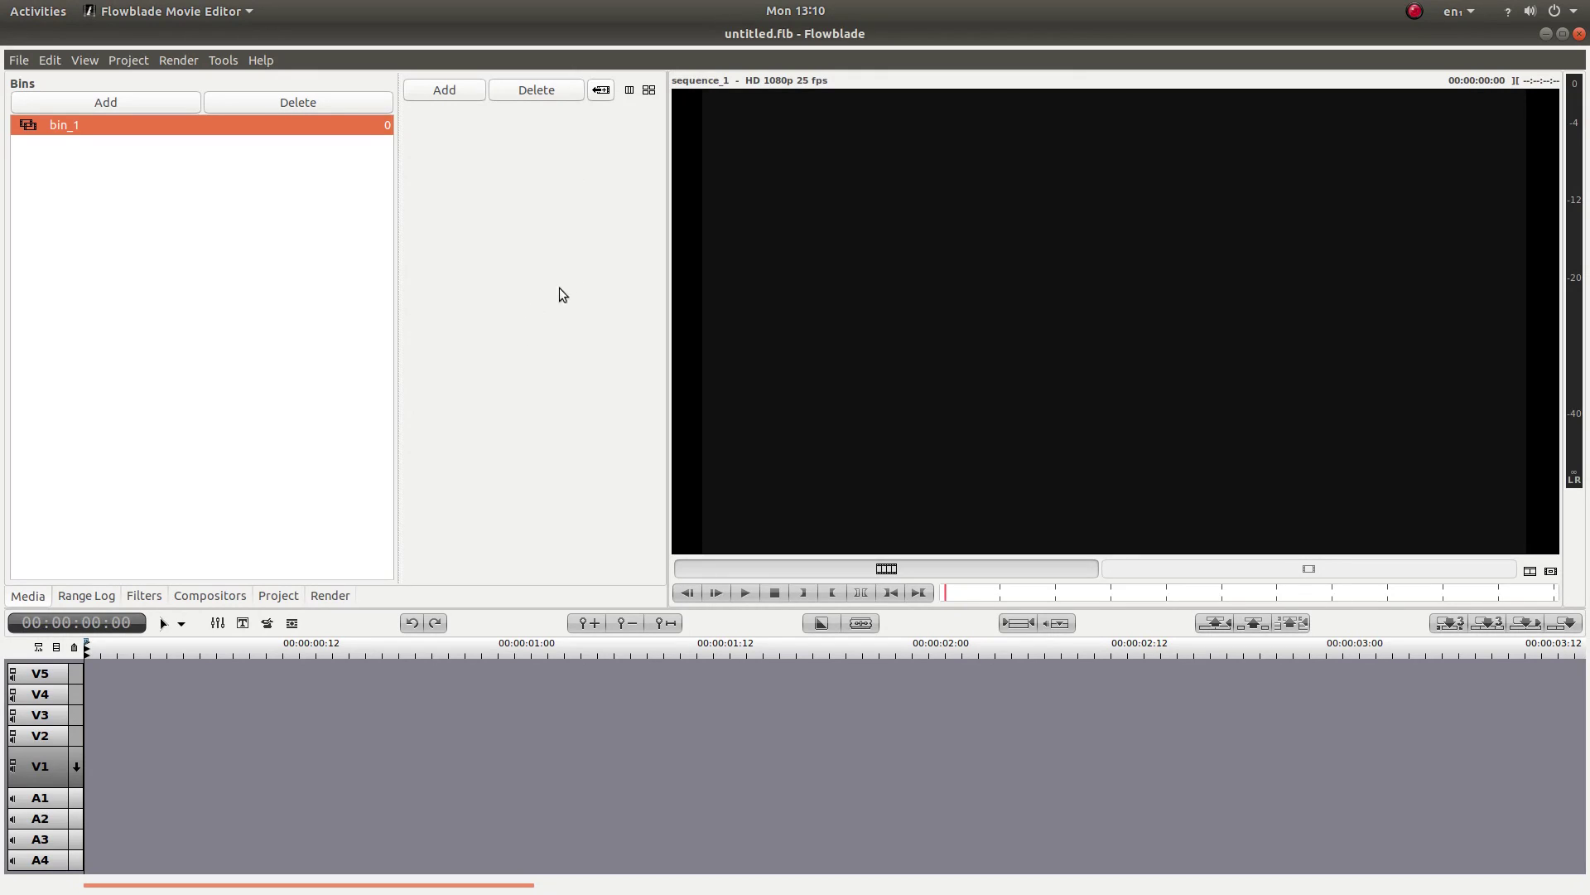
Set the default project profile to HD 1080p 25 fps in the editor preferences.
click(47, 58)
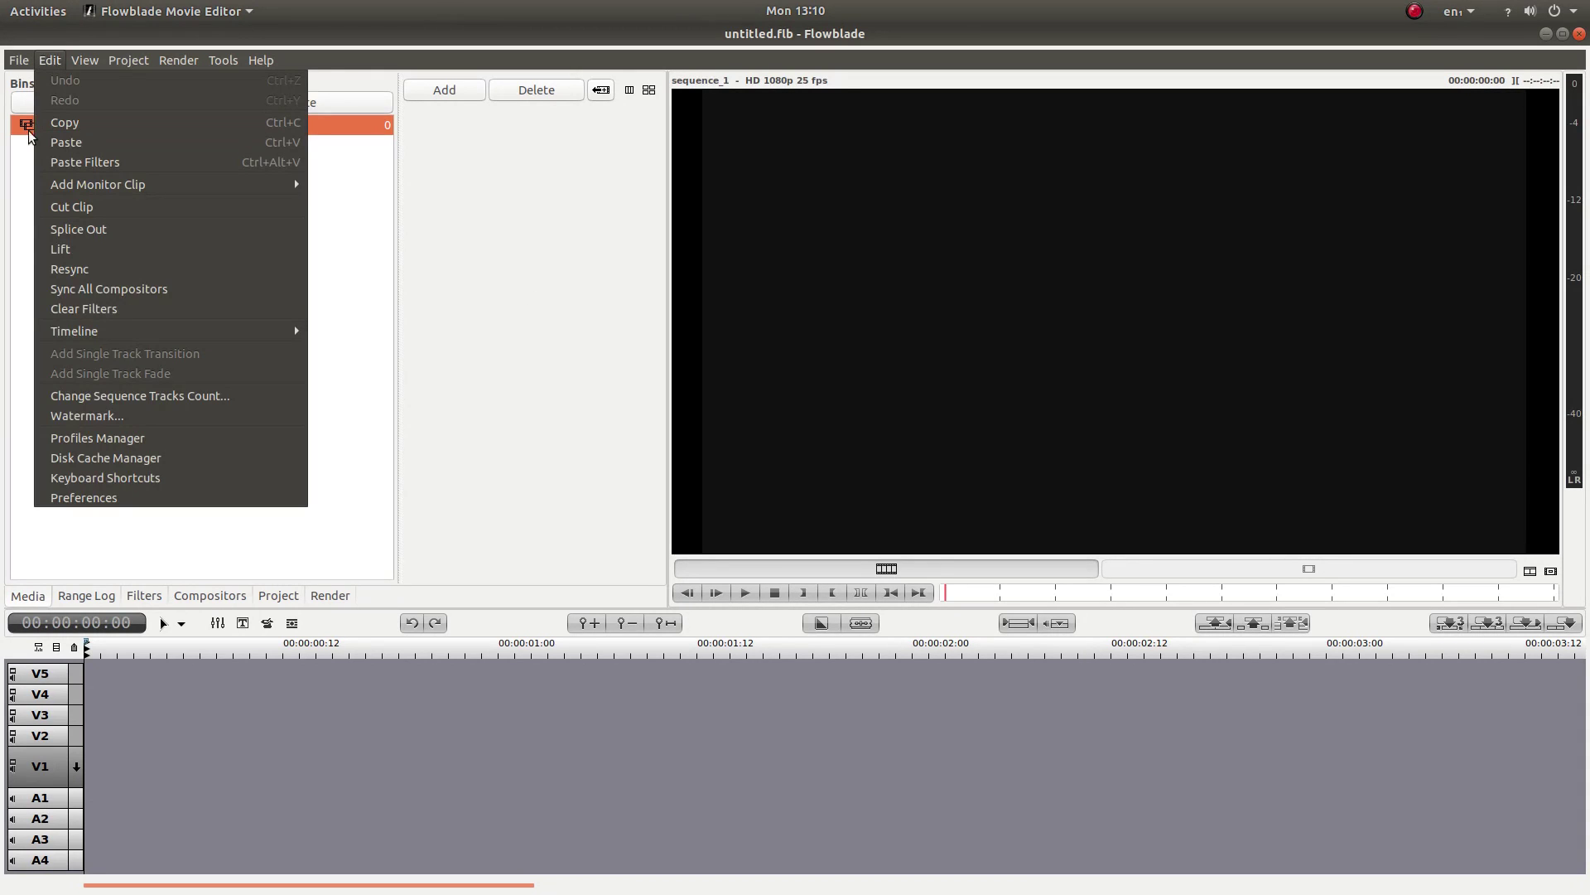
click(97, 495)
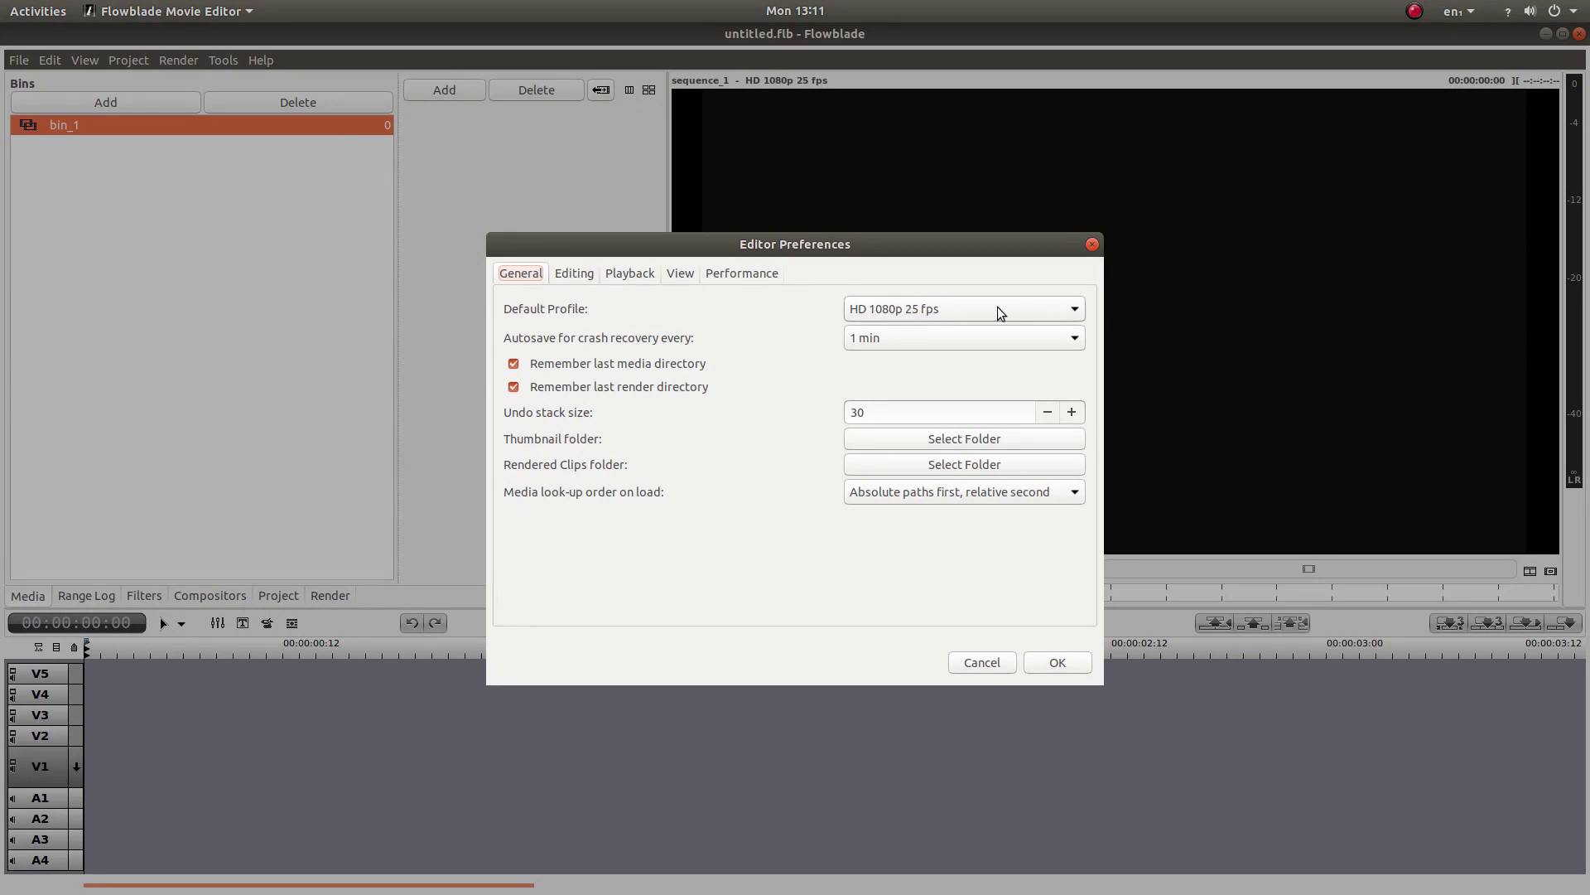
click(1074, 311)
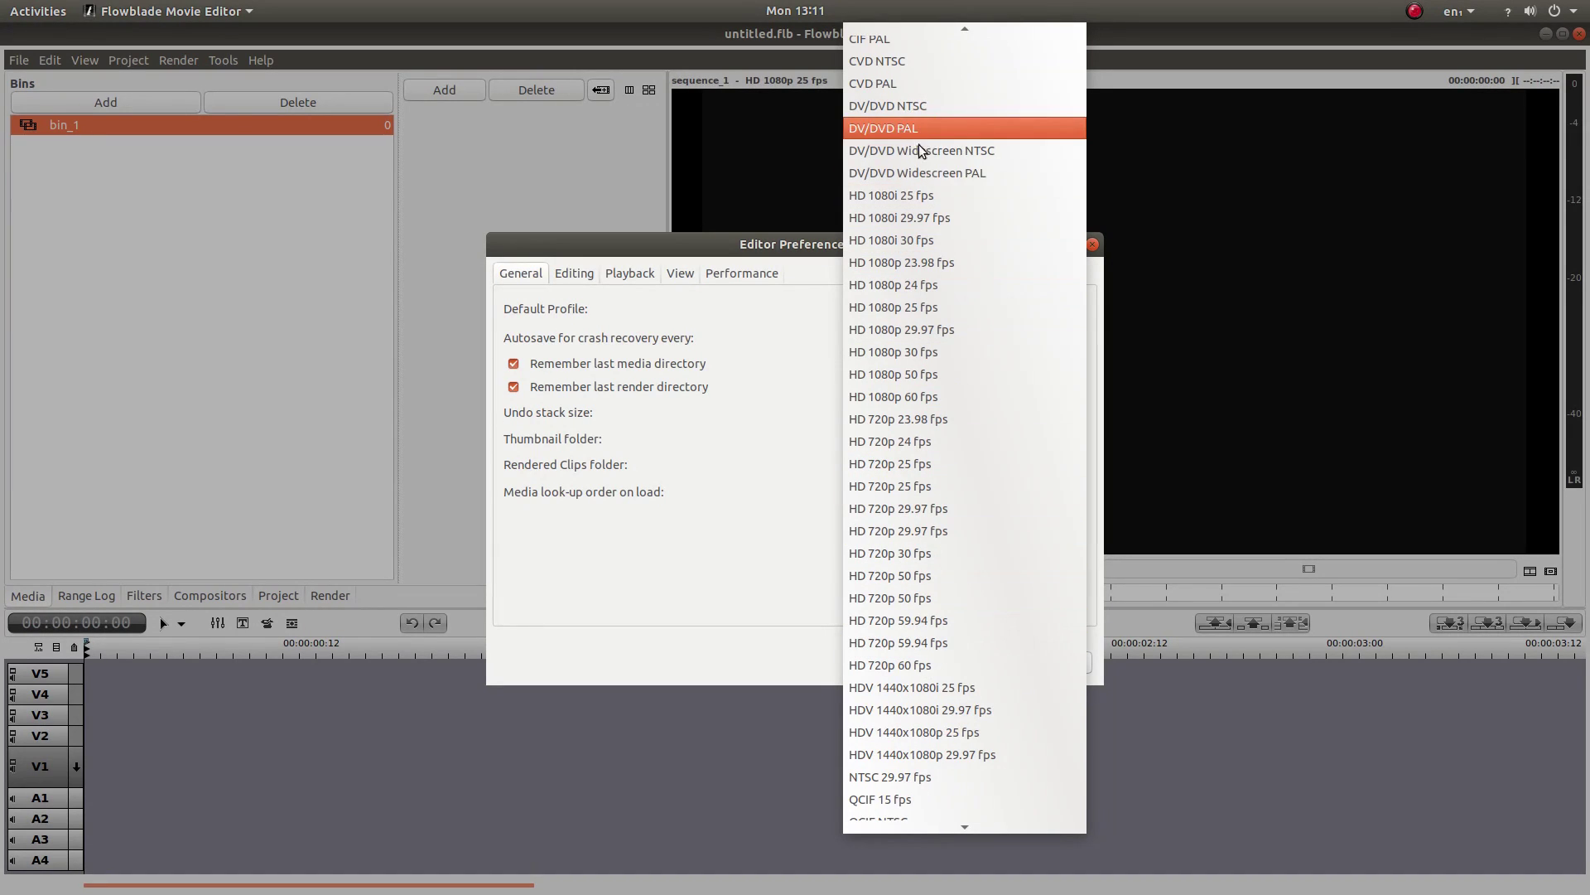
click(925, 309)
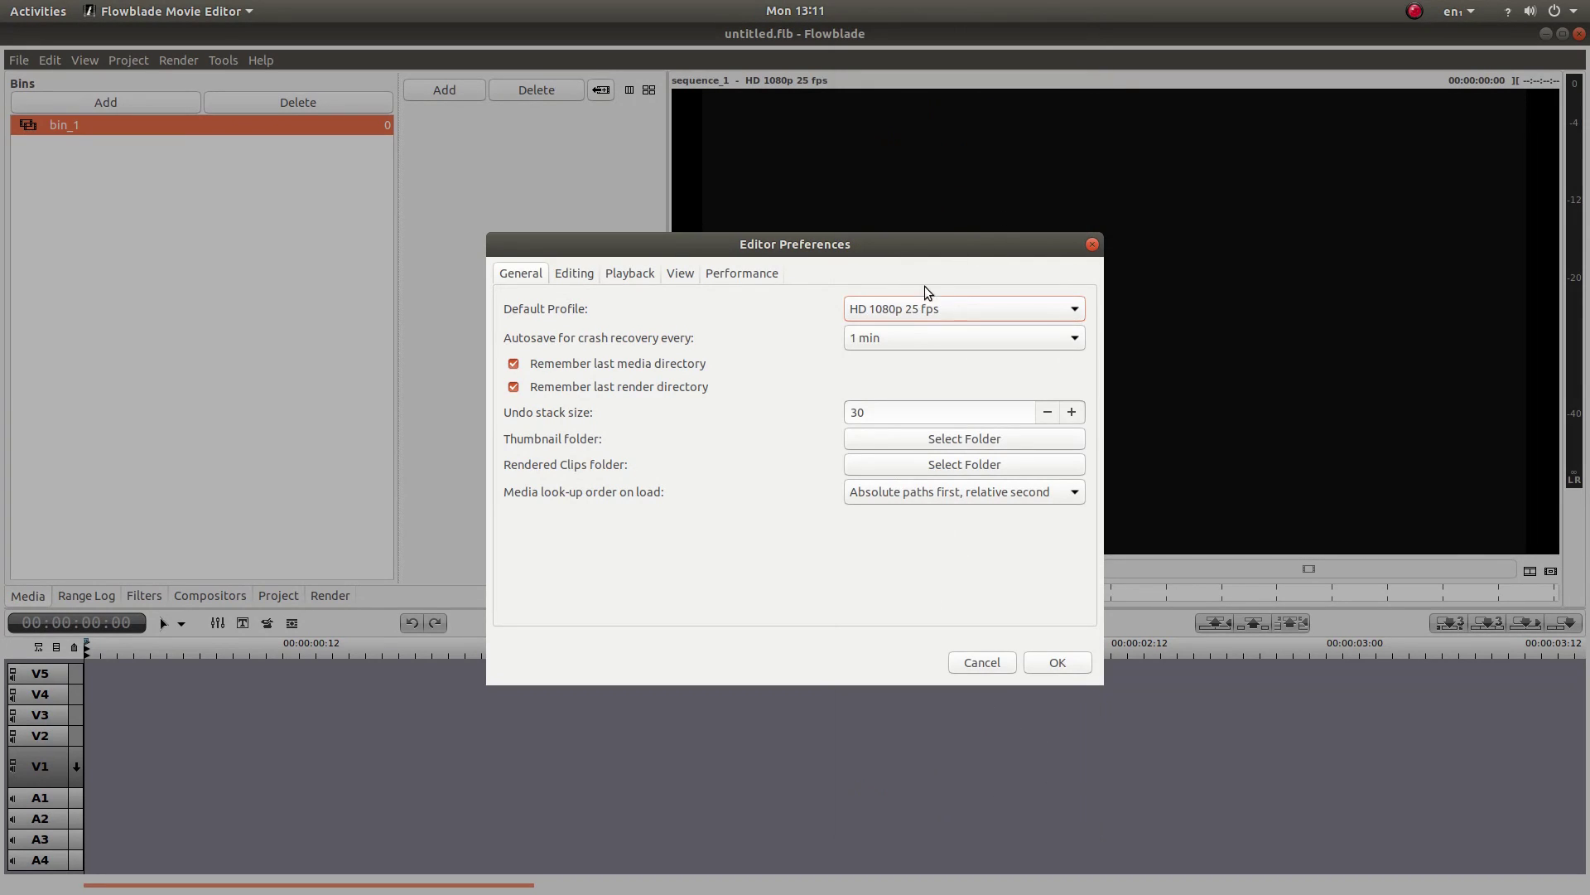
click(1065, 661)
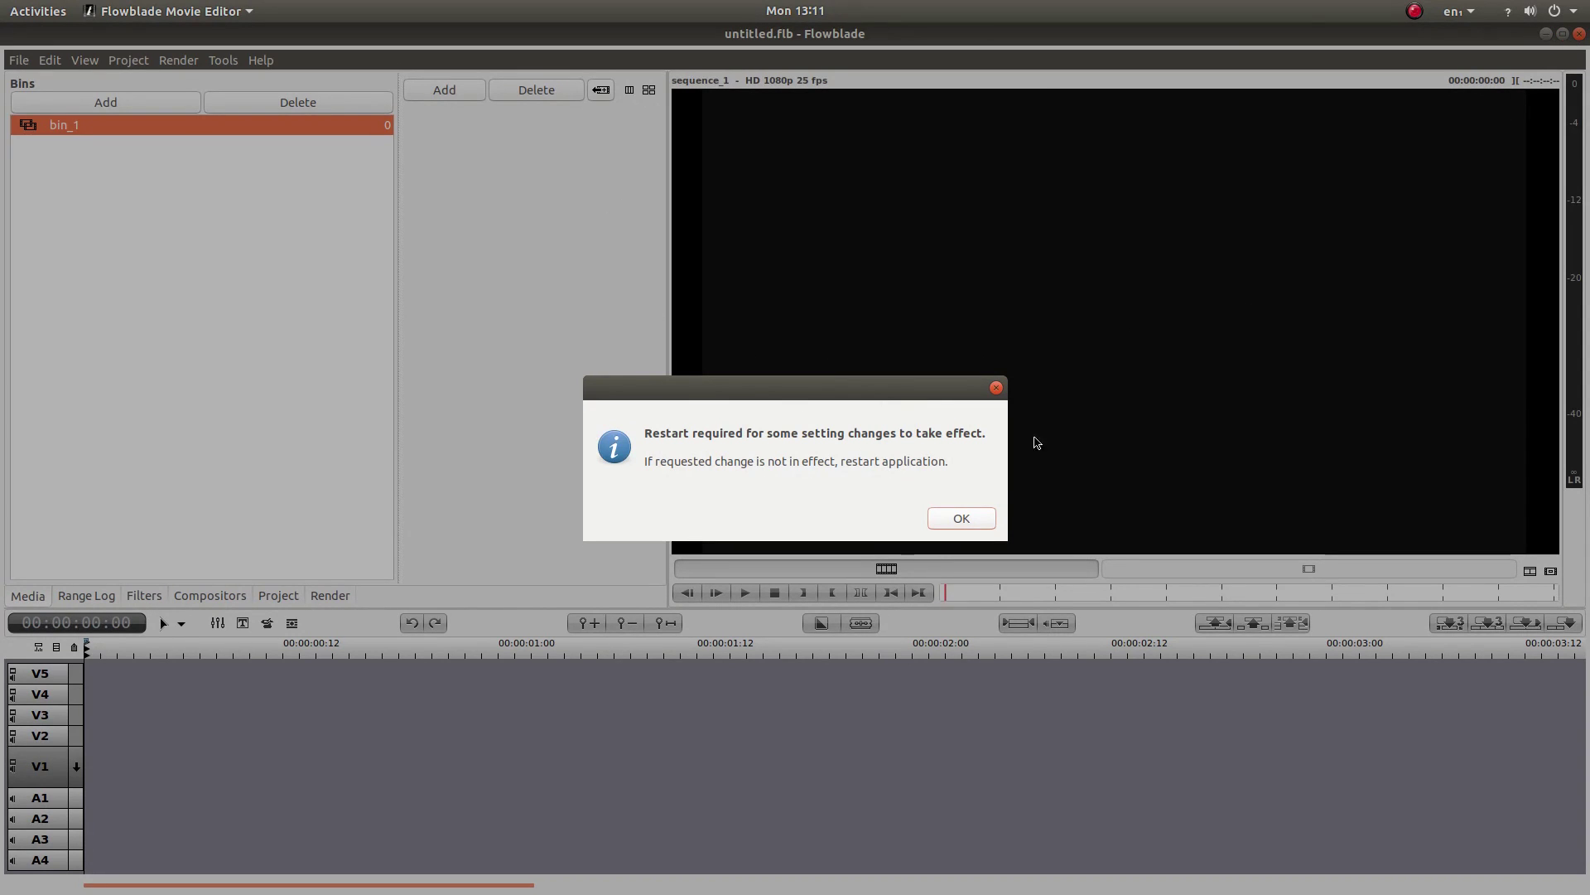
click(979, 519)
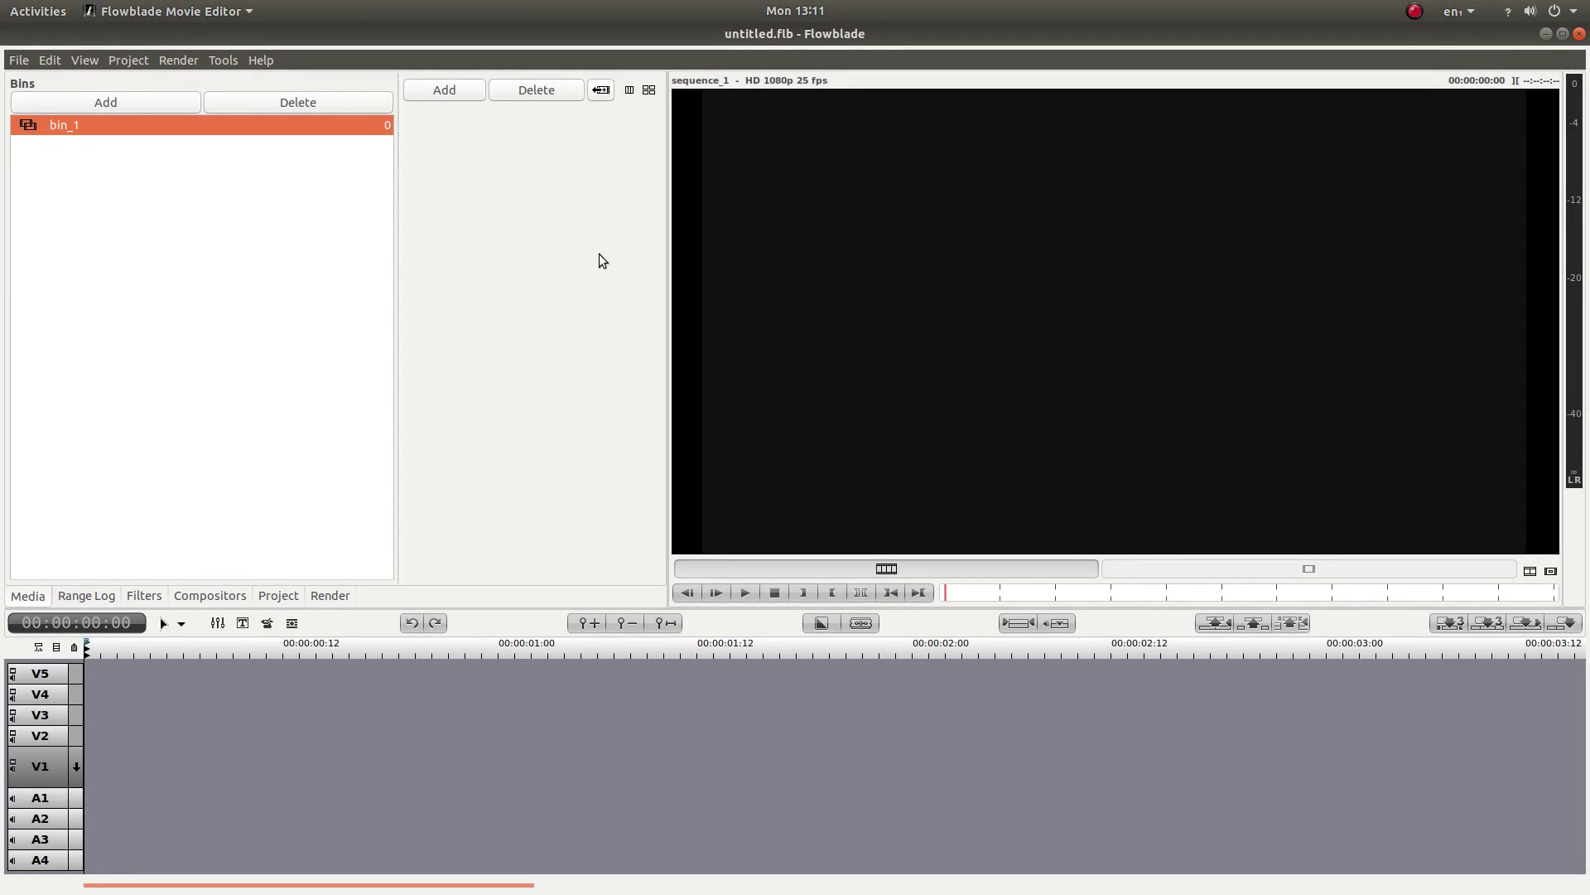
click(449, 88)
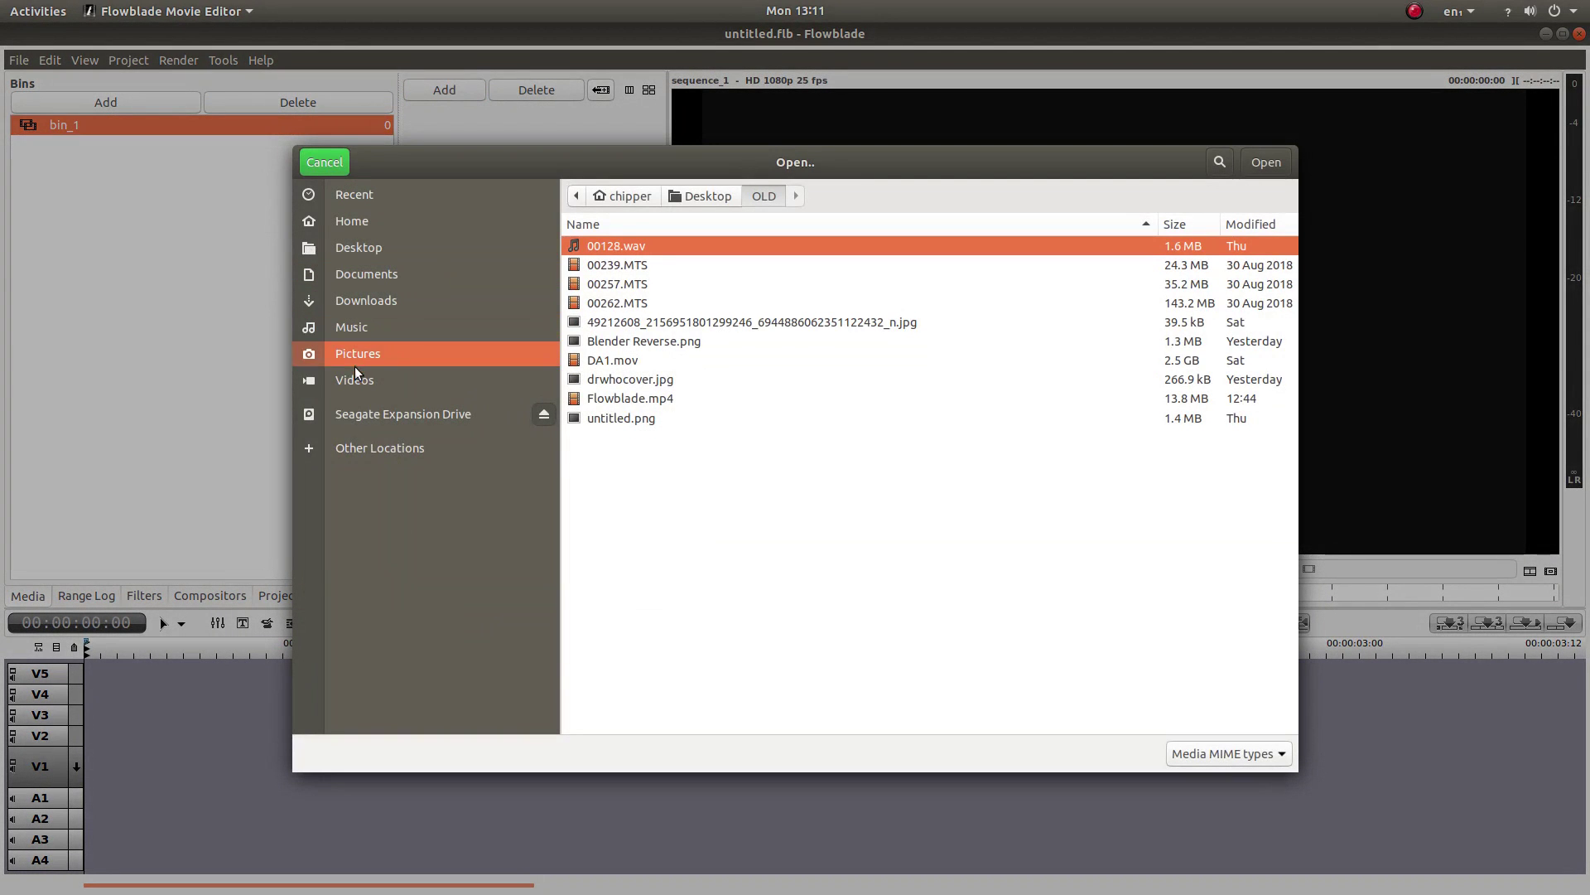
click(352, 381)
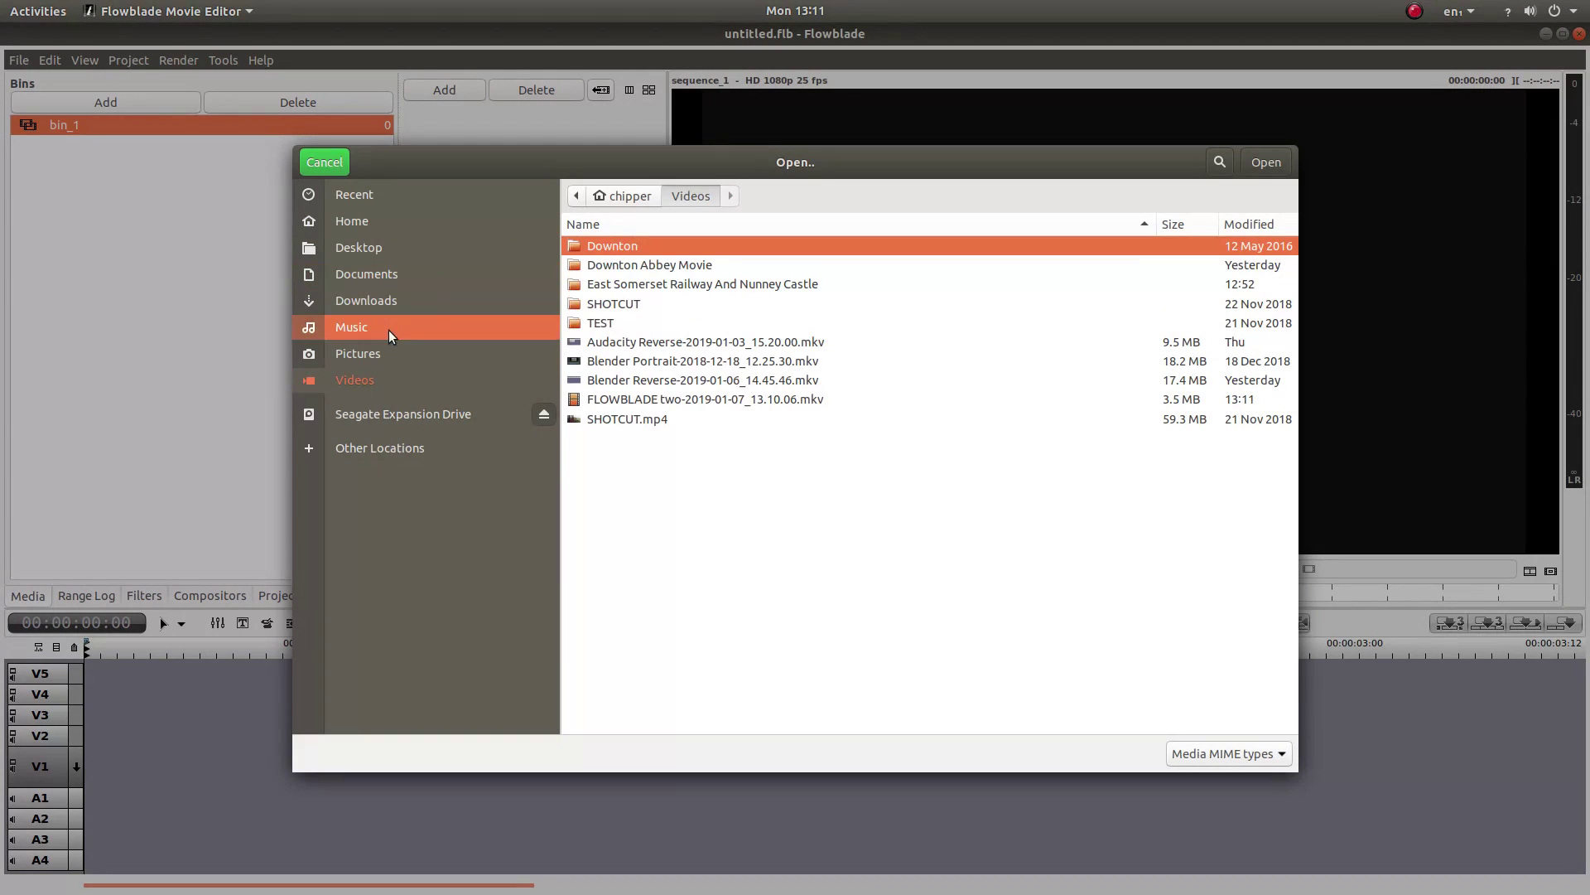
double_click(644, 285)
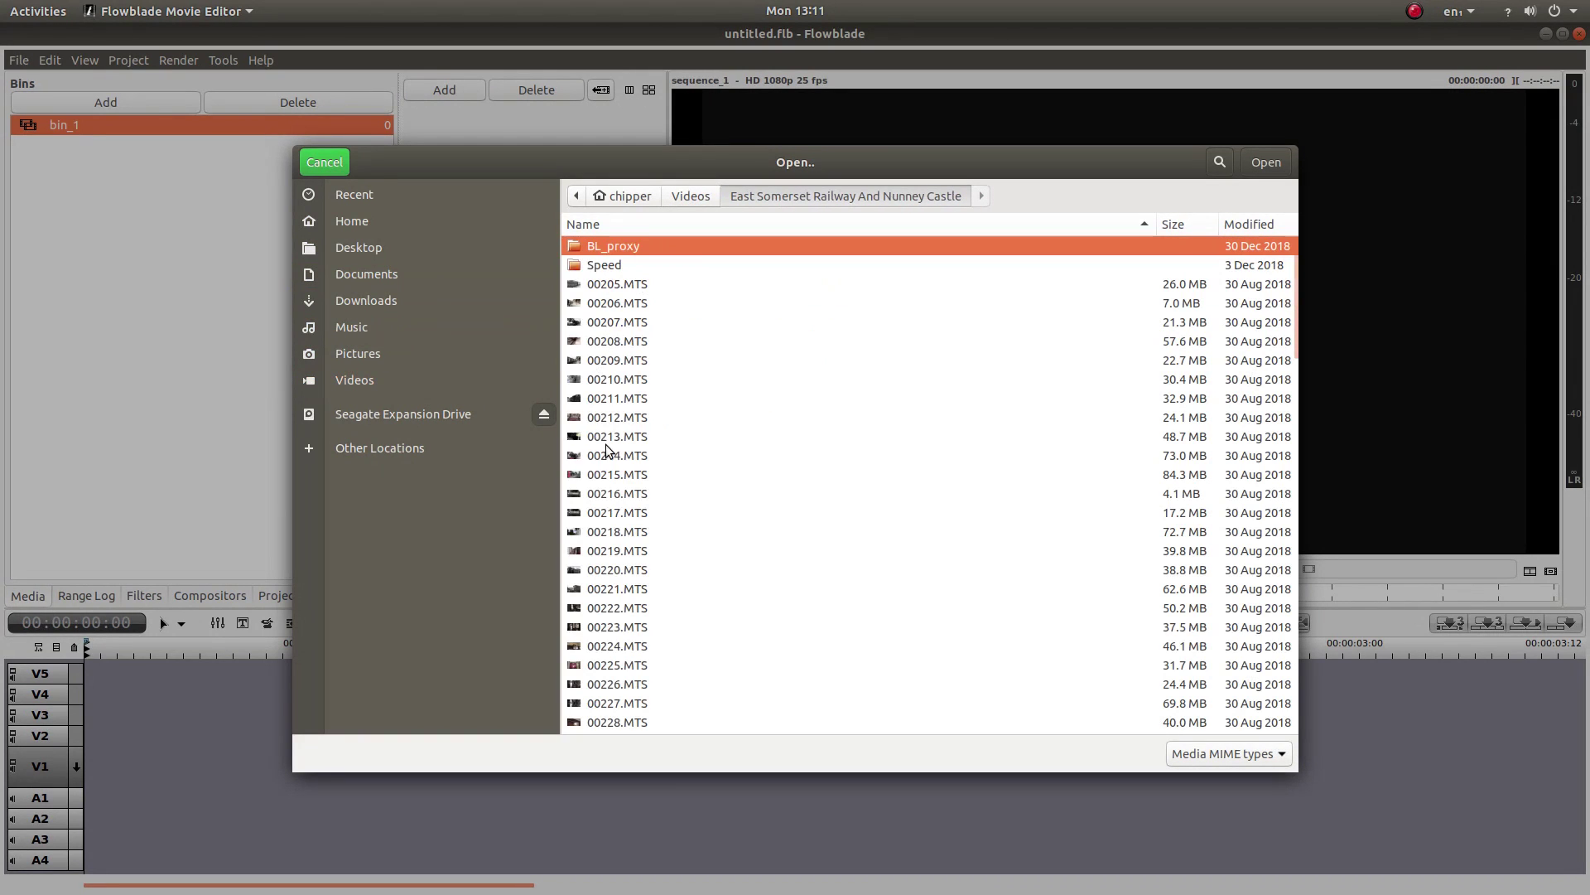
drag(617, 290, 600, 326)
ctrl+click(588, 401)
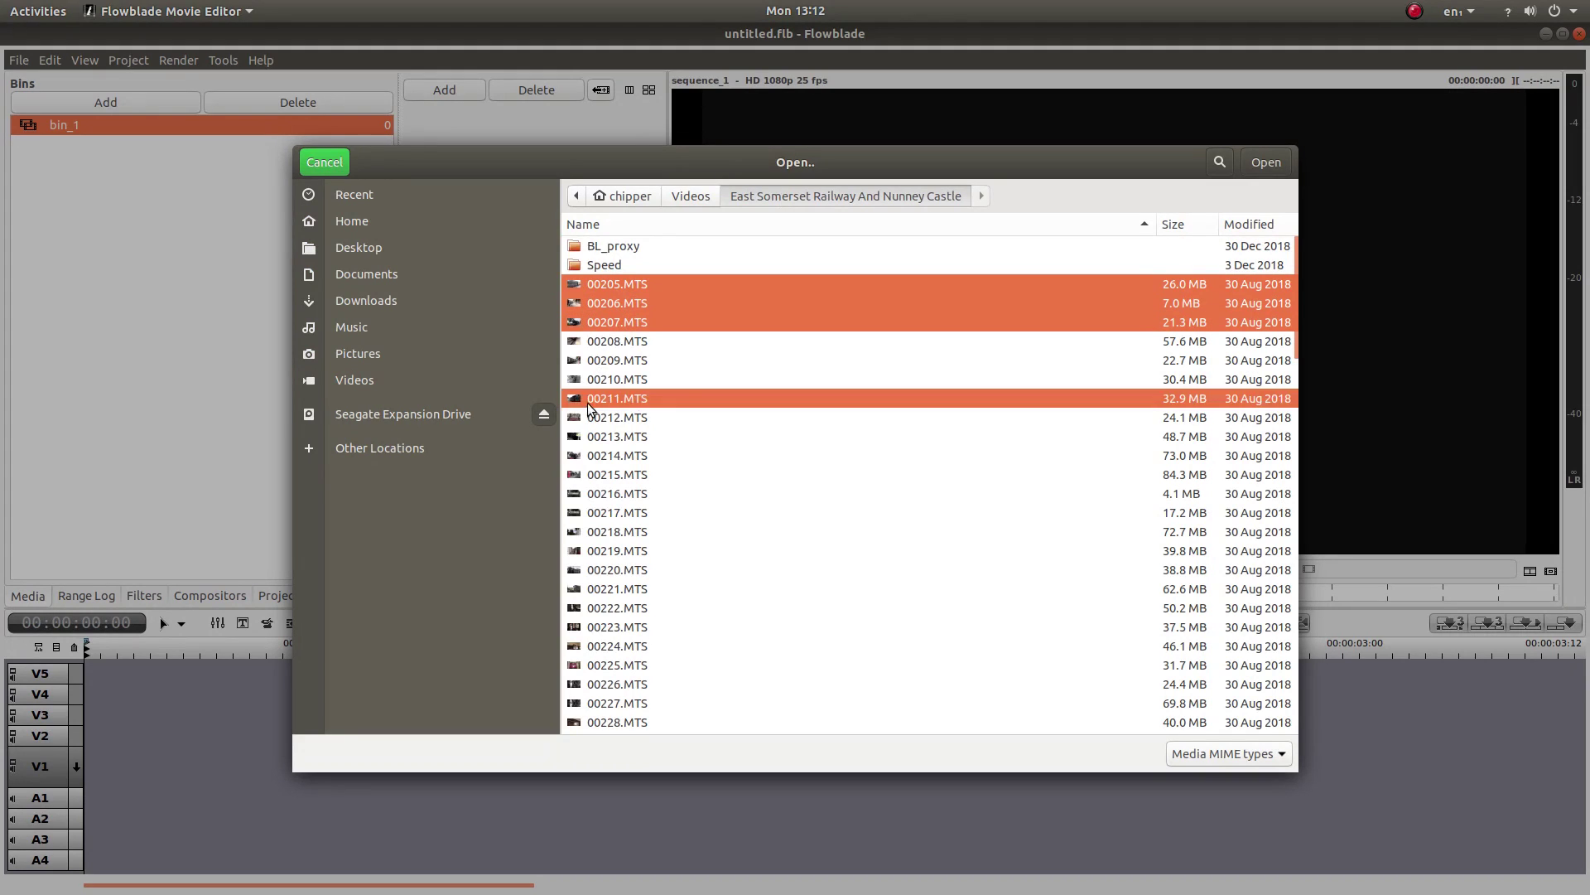
ctrl+click(644, 455)
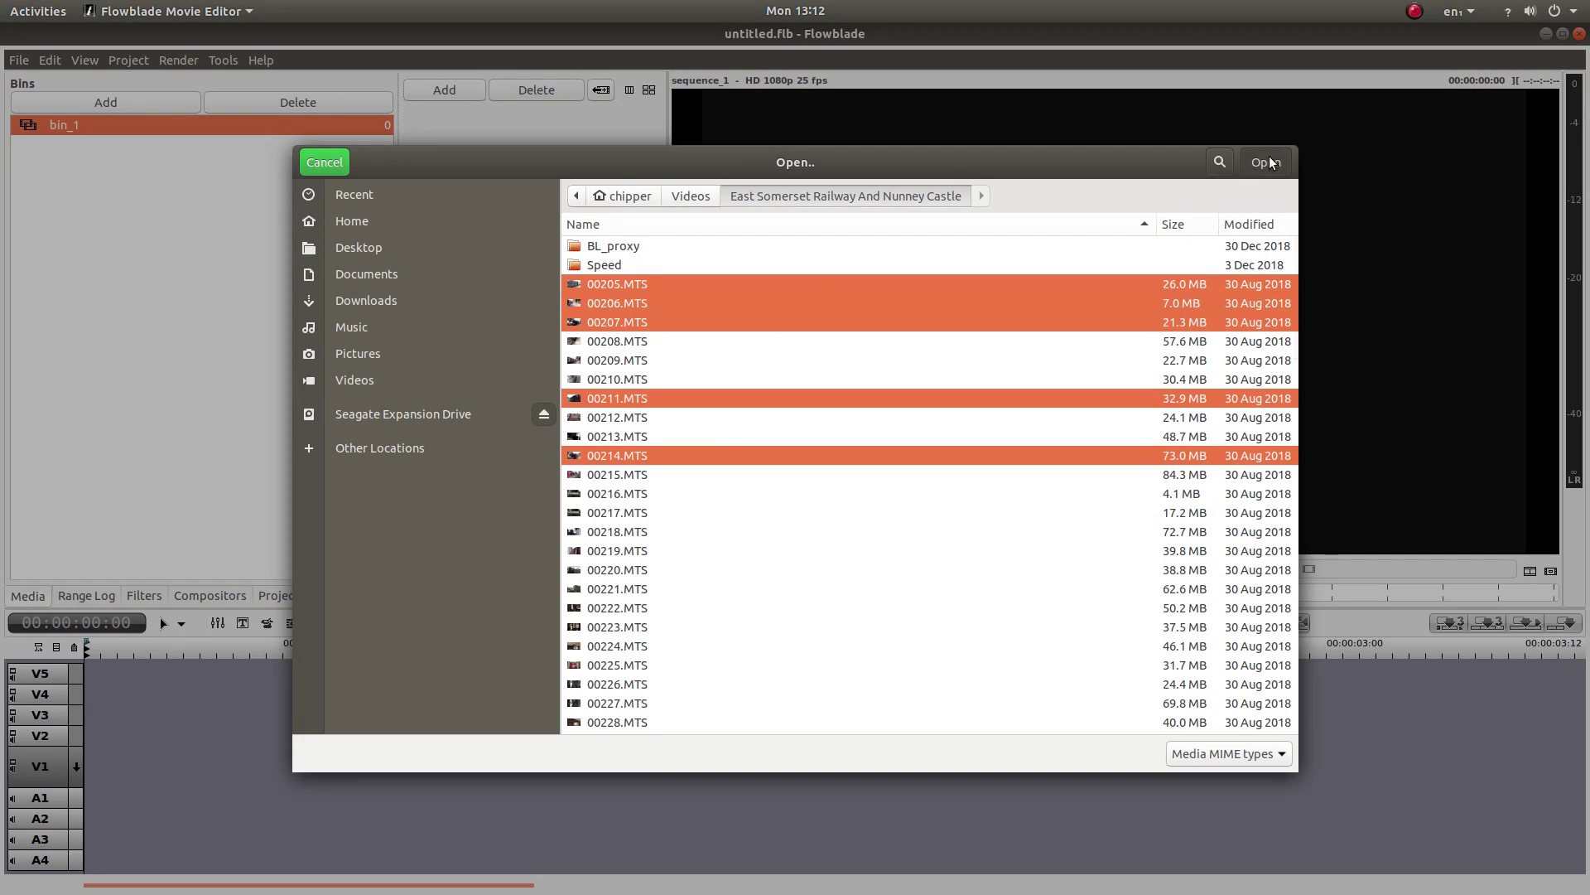
click(323, 164)
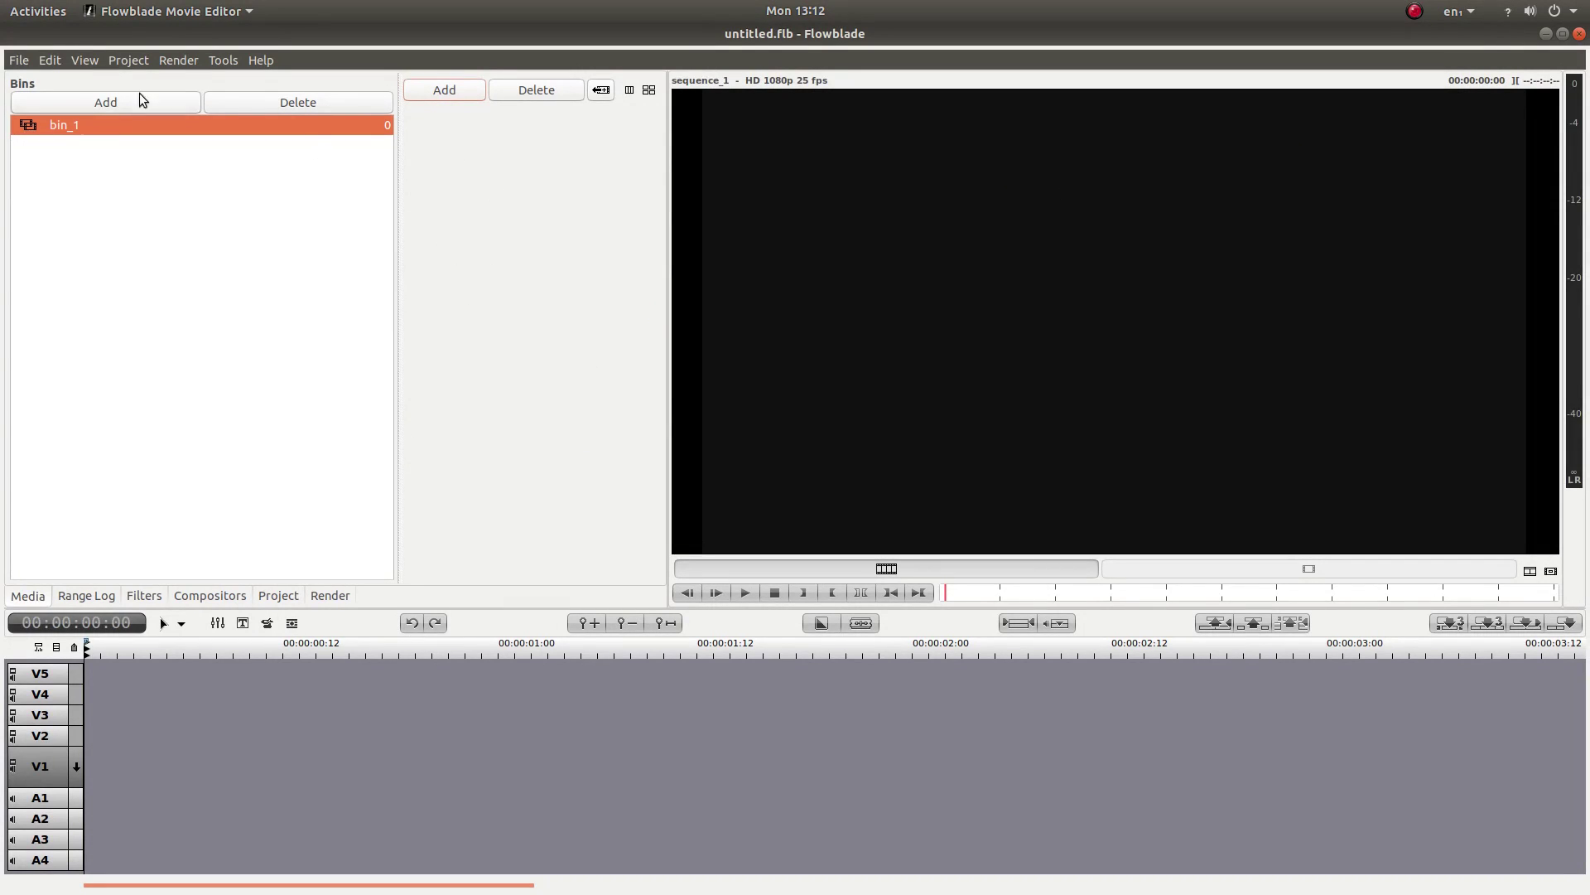
Import 00239.MTS, 00257.MTS and 00262.MTS into bin_1 from the Desktop's OLD folder, using the Files app.
mouse_move(26, 52)
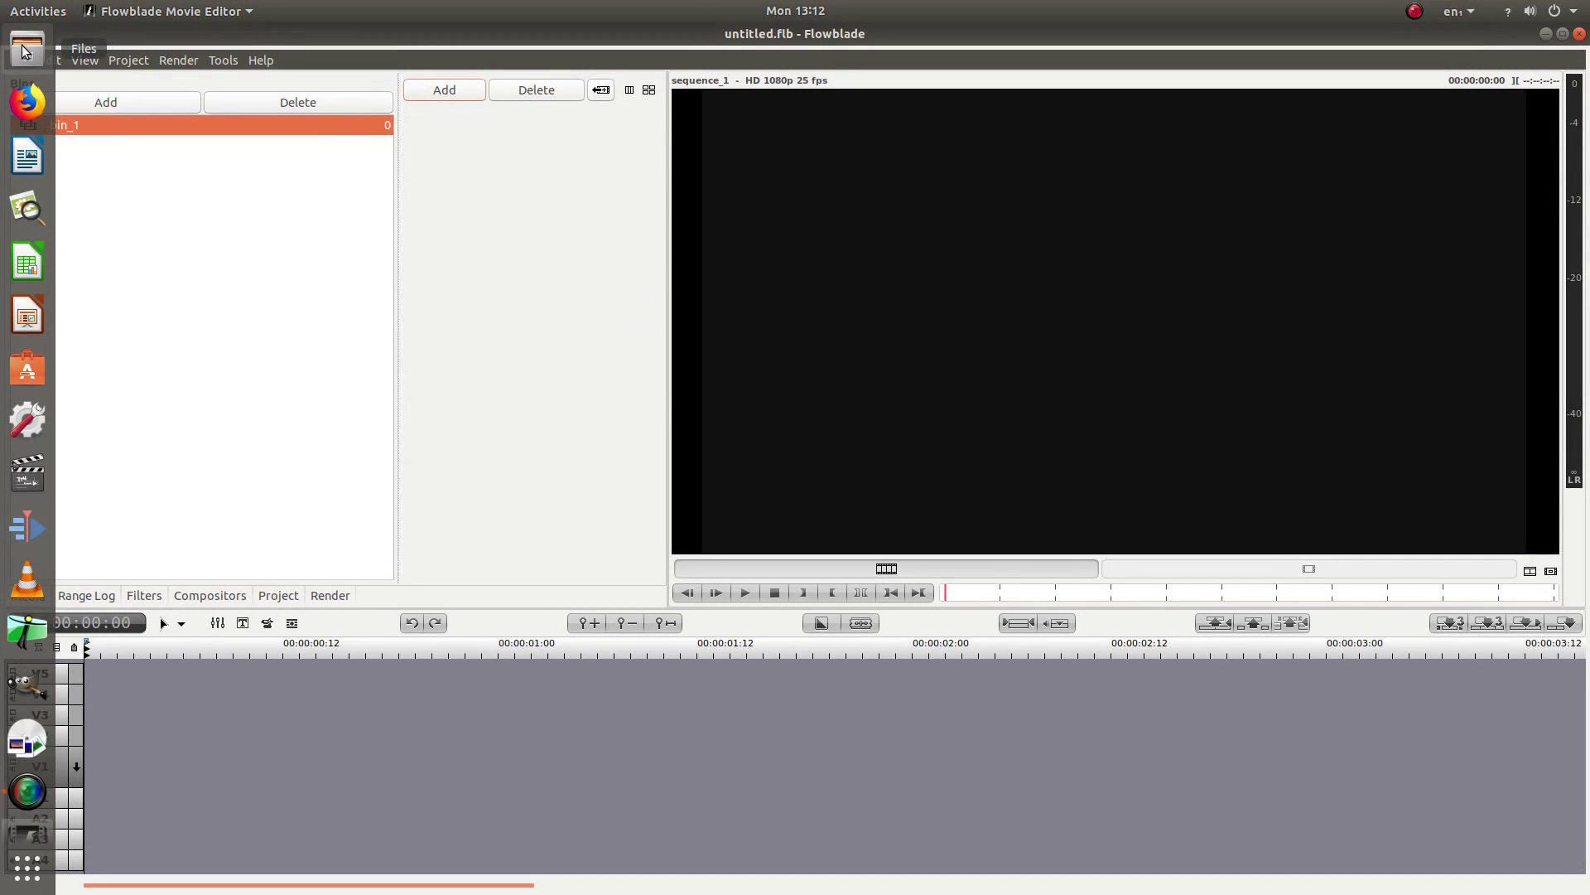
click(29, 53)
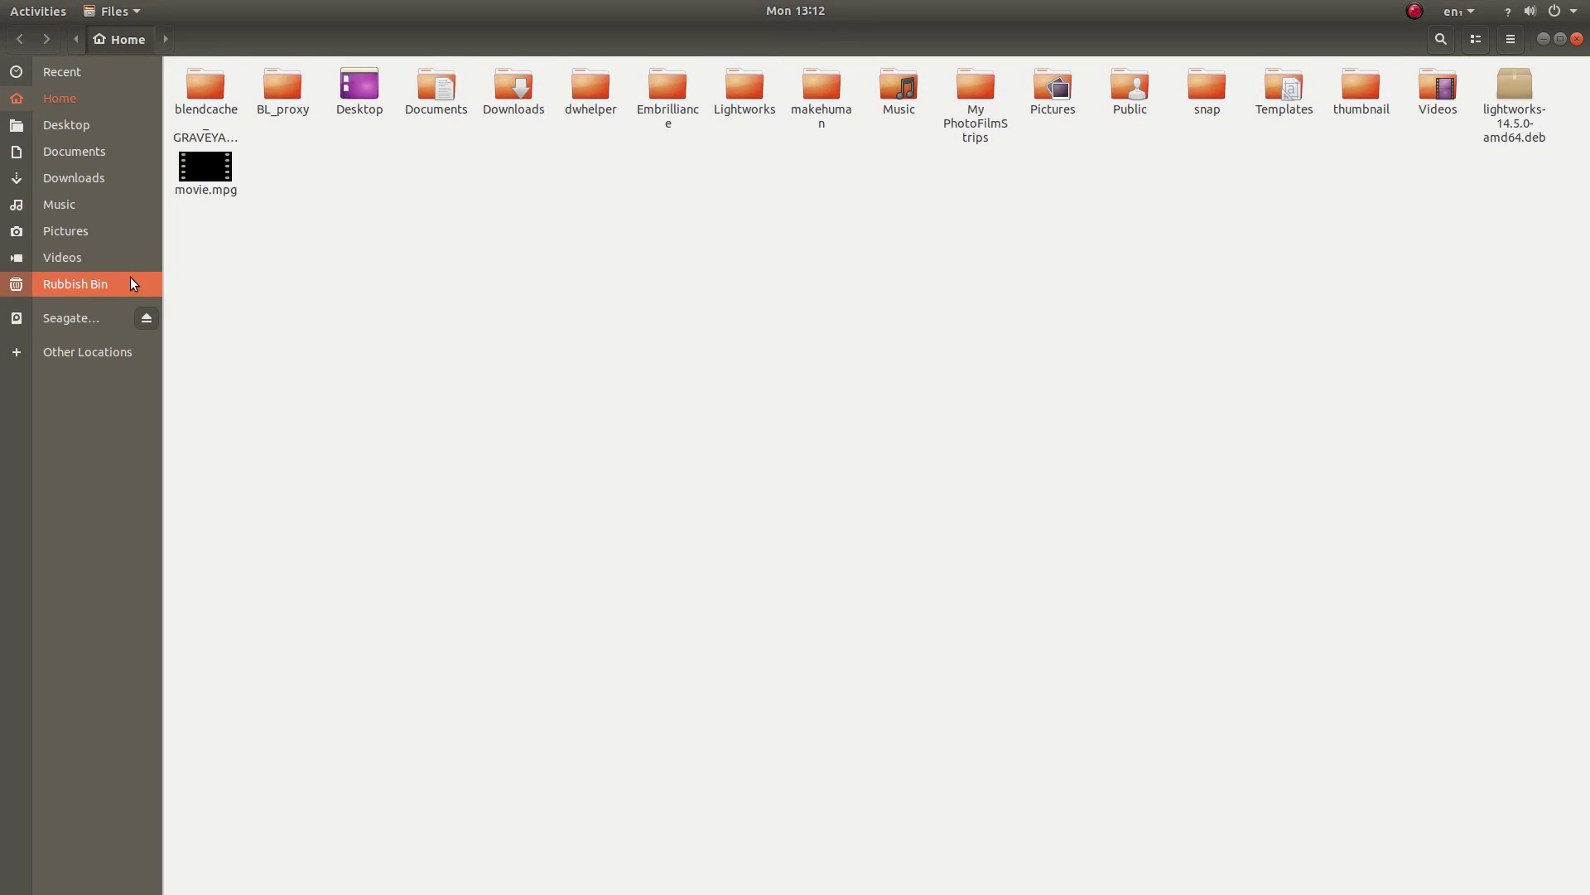
click(73, 126)
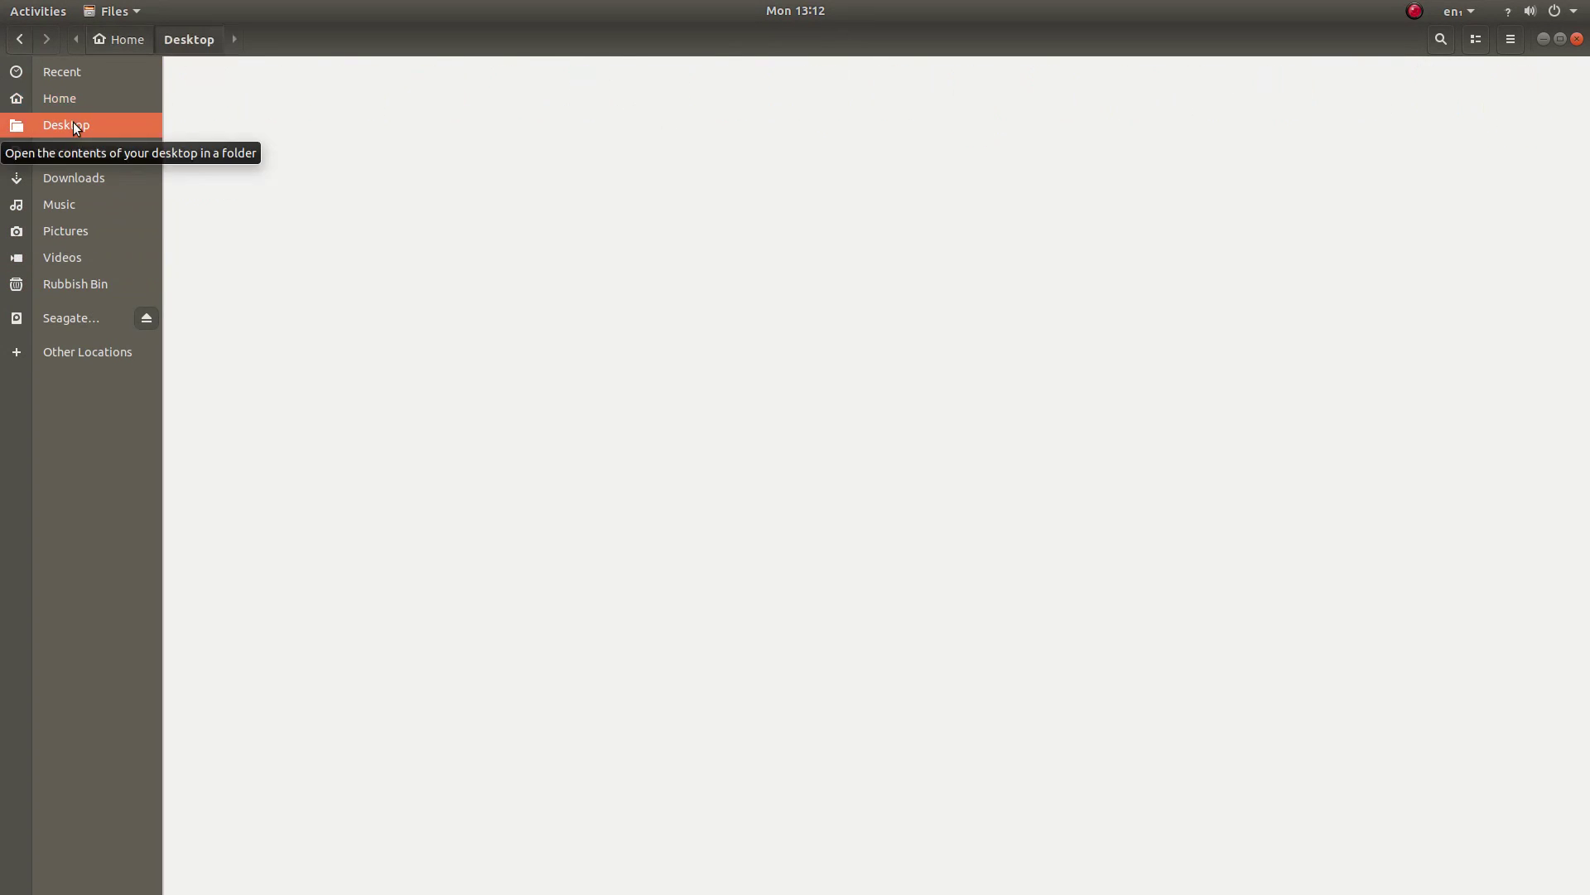
double_click(281, 85)
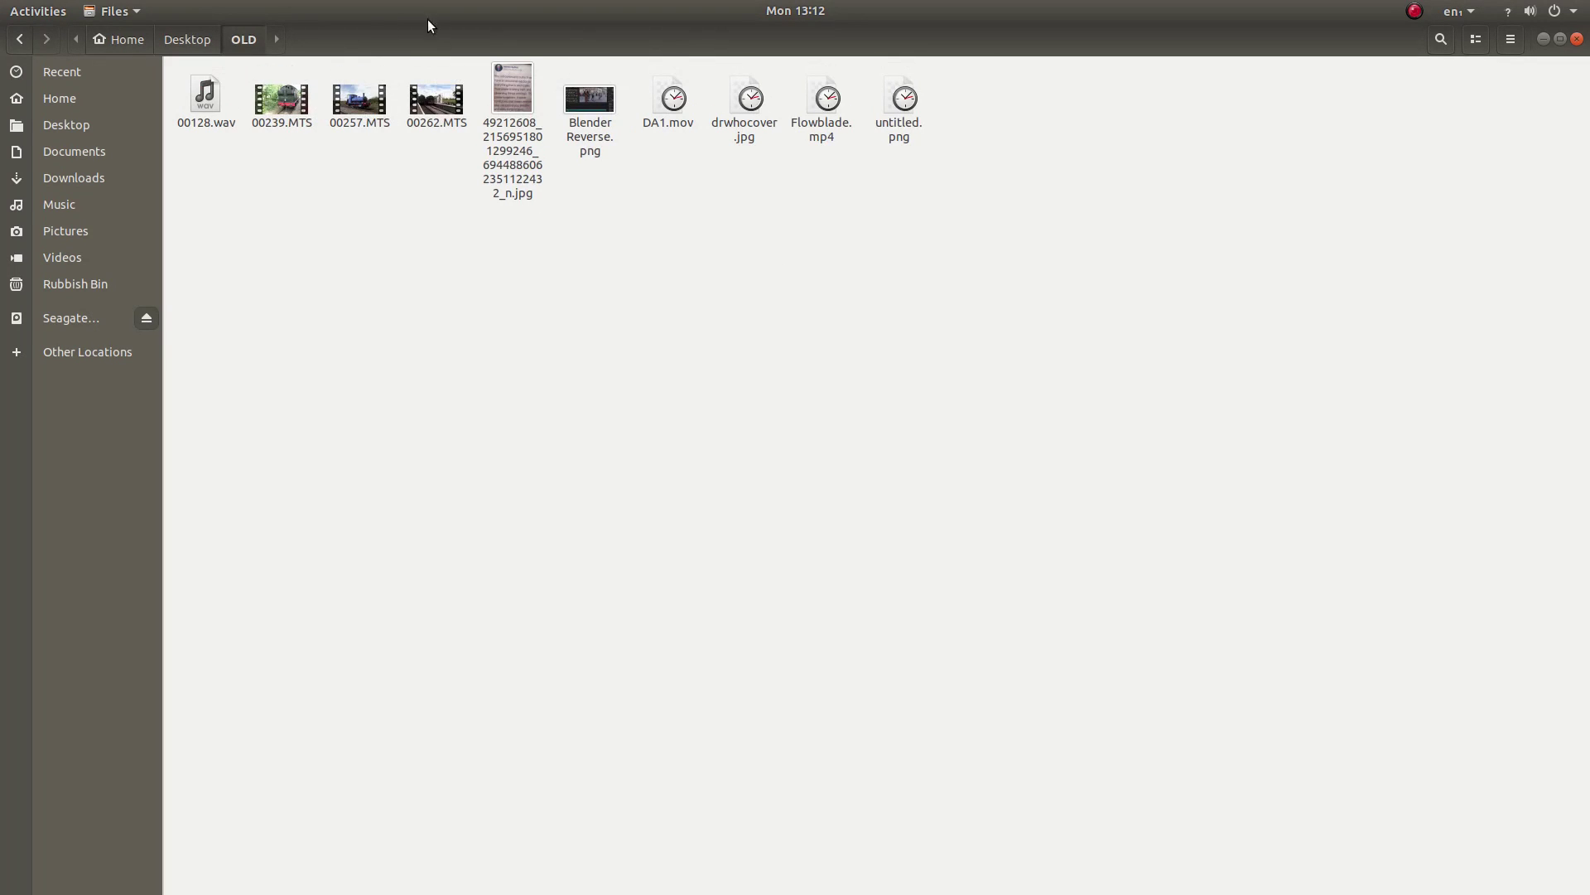
click(280, 106)
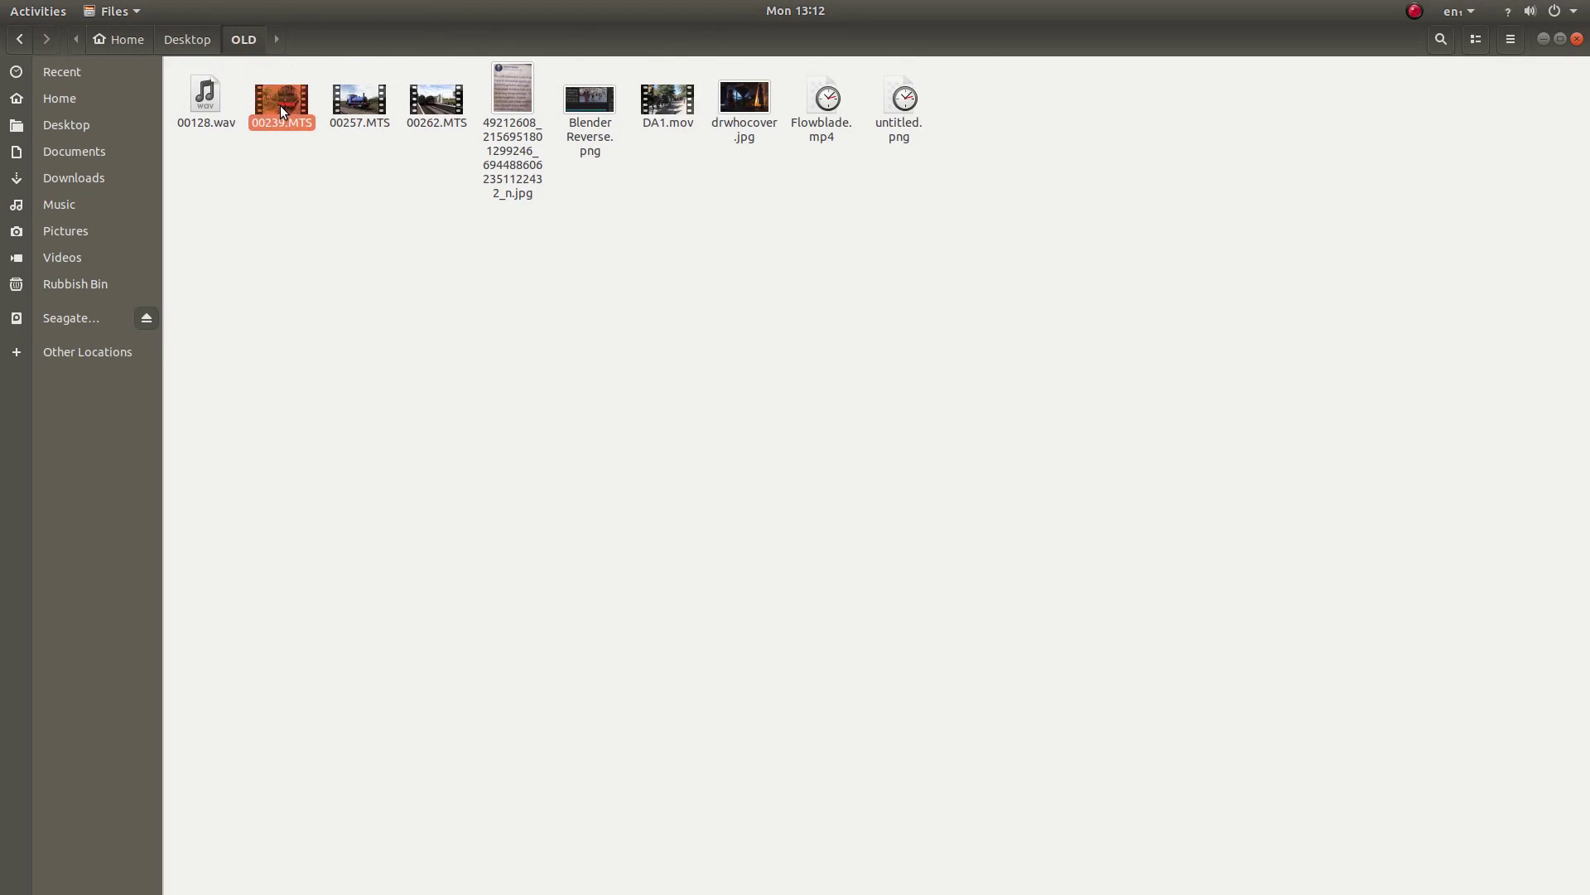
ctrl+click(354, 108)
ctrl+click(412, 98)
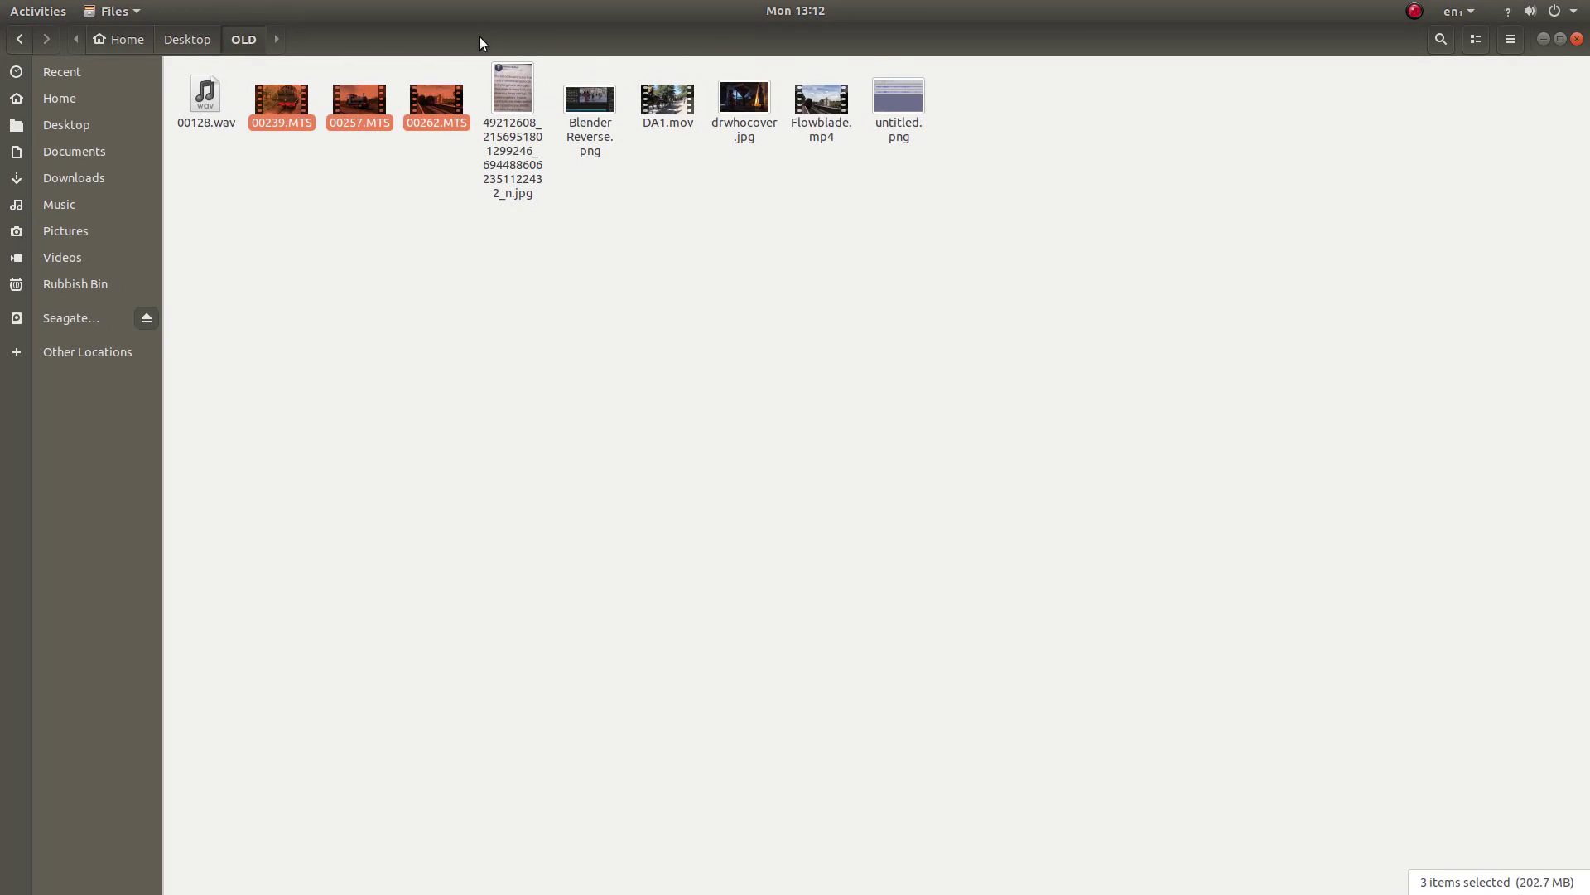
click(1561, 39)
drag(683, 651, 444, 147)
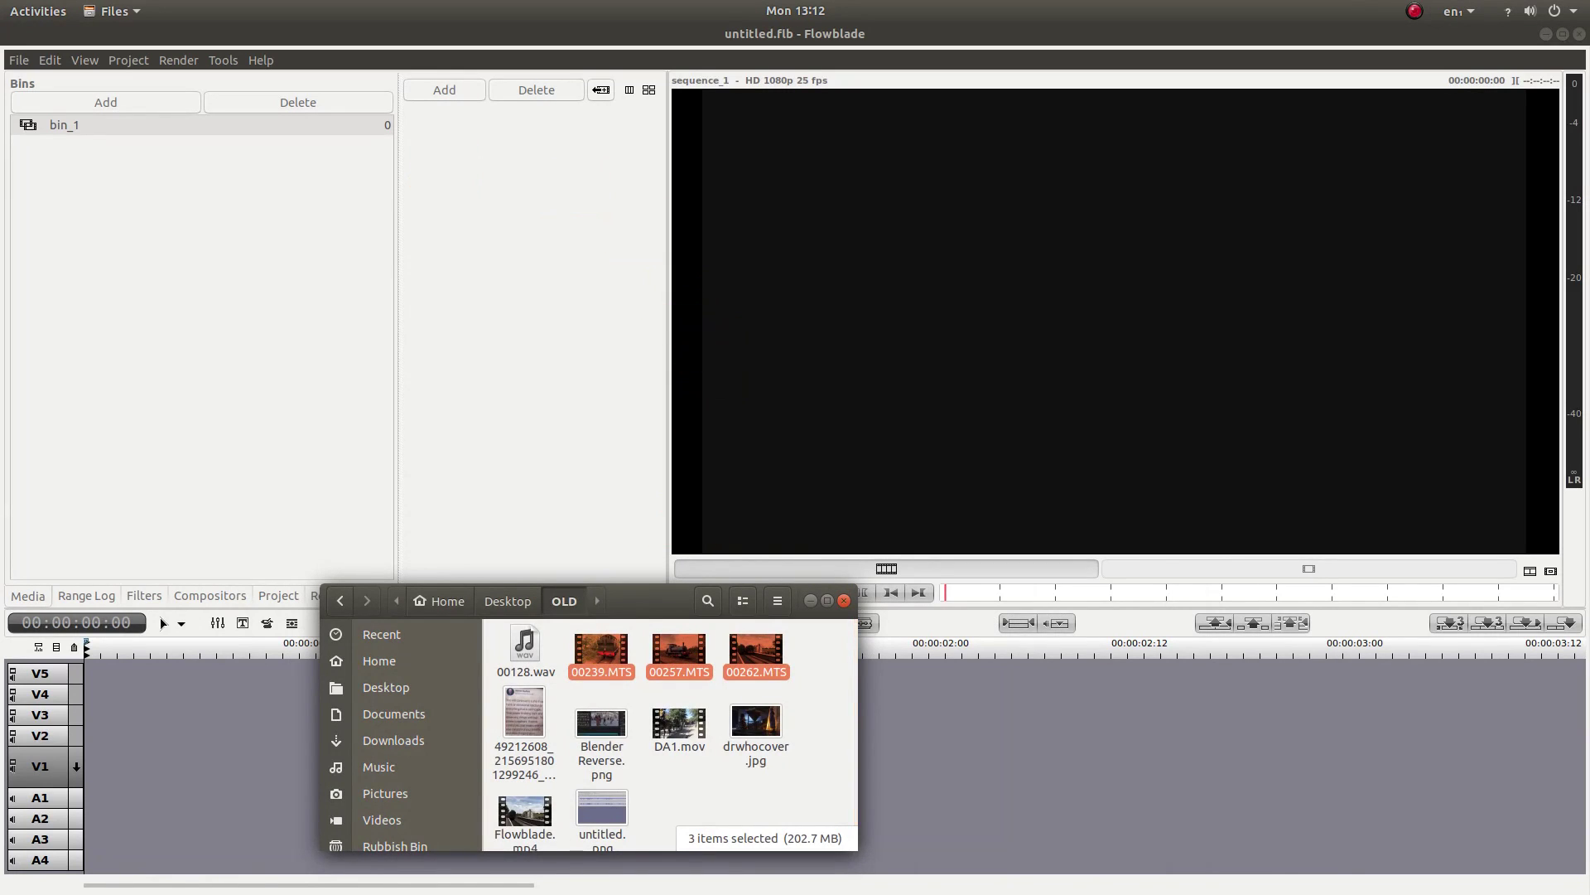
click(844, 600)
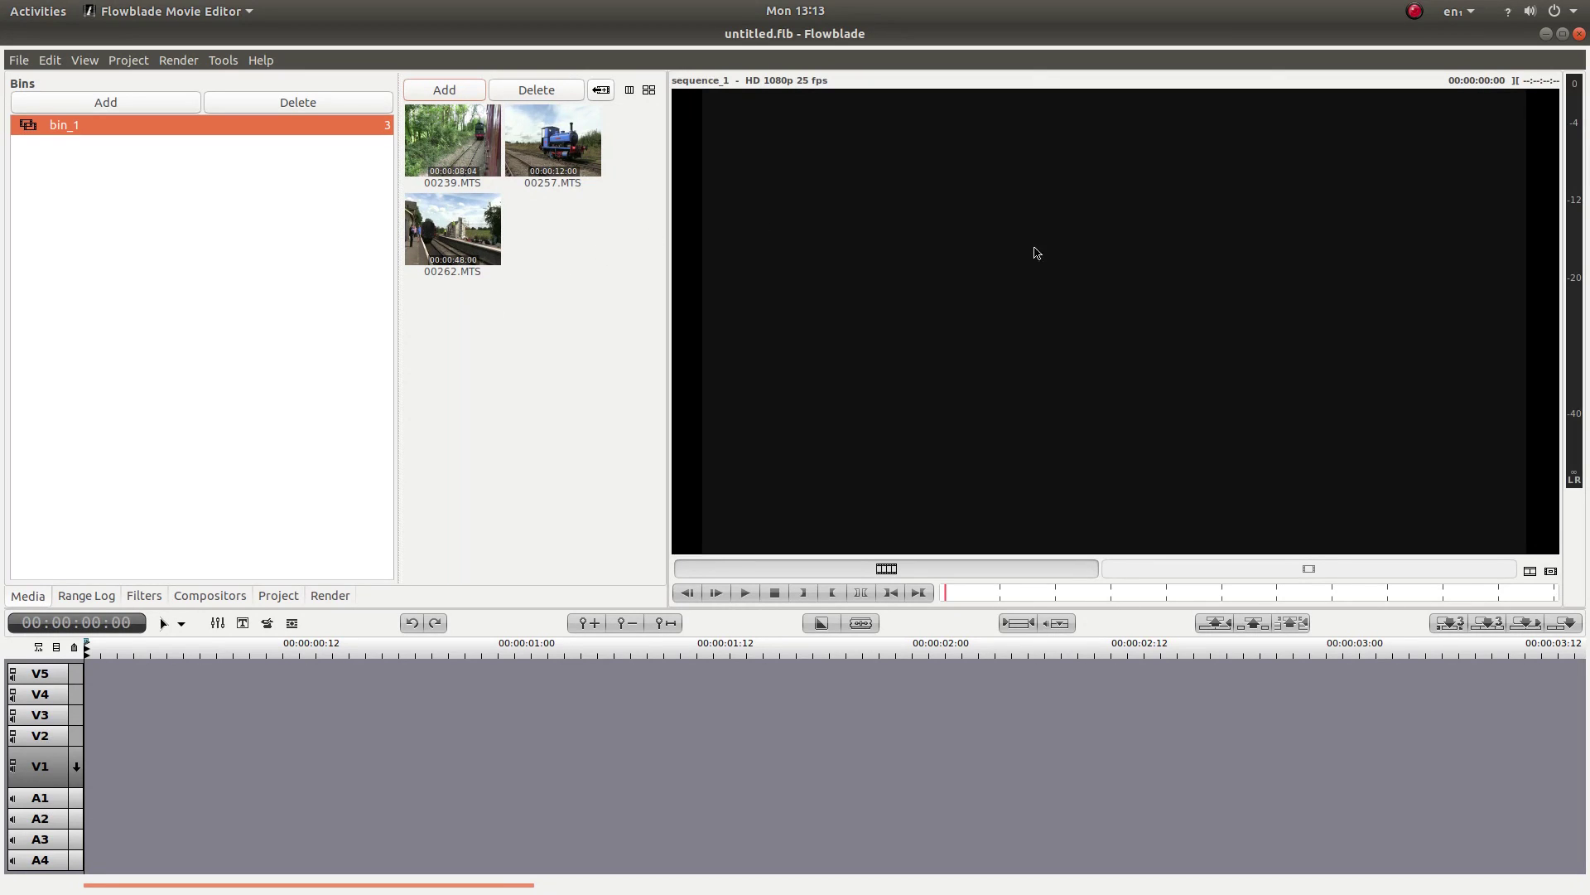
Load the 00262.MTS clip into the monitor to preview it.
click(449, 243)
double_click(449, 239)
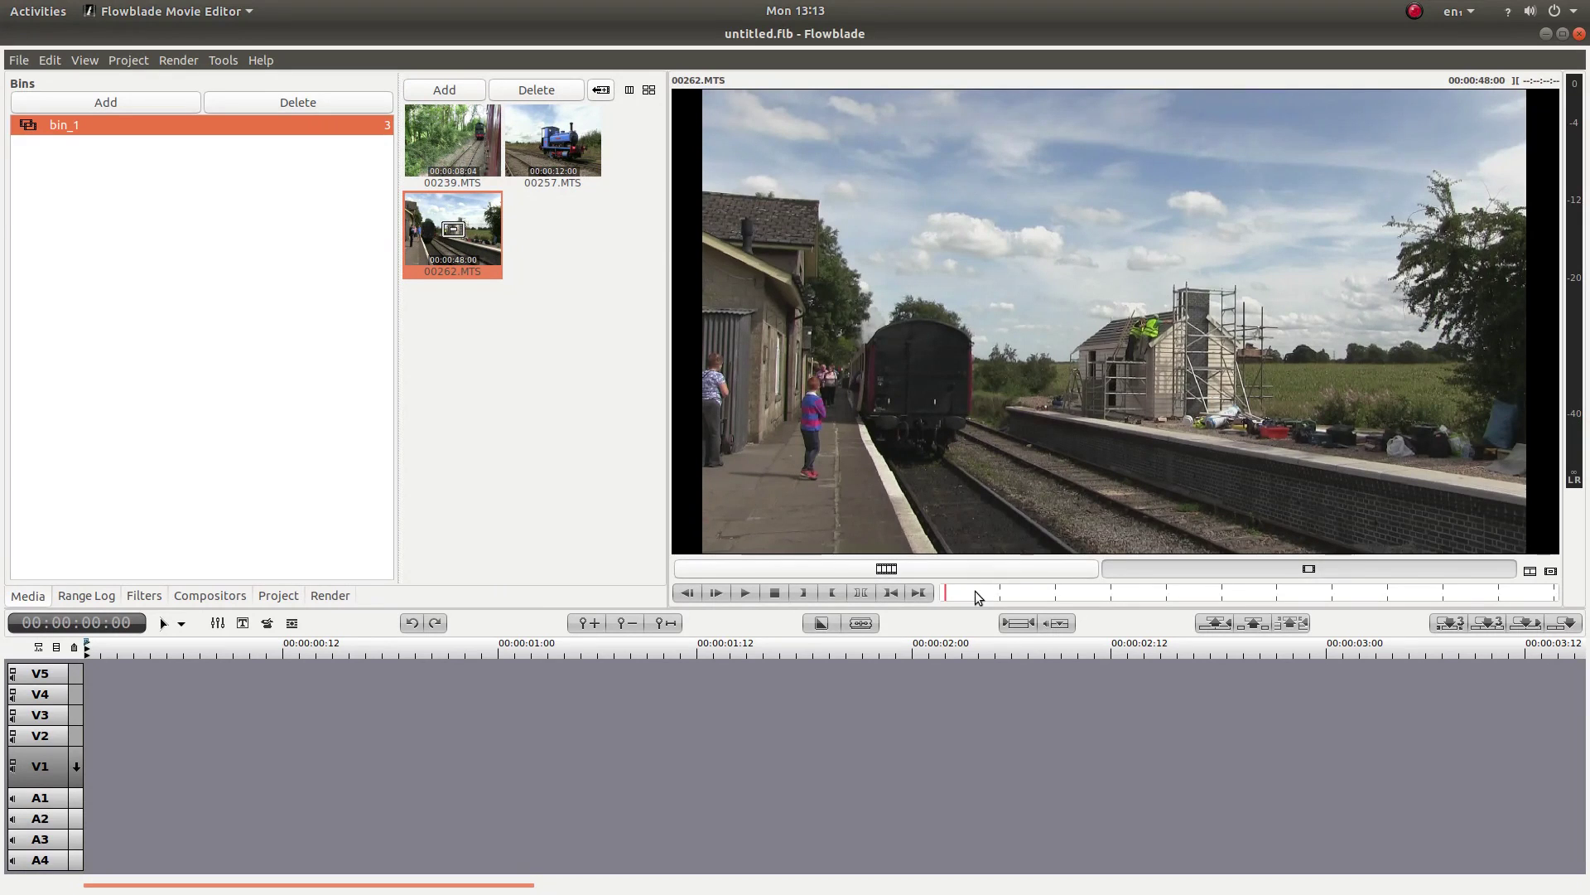
mouse_move(946, 592)
mouse_down()
mouse_move(1441, 589)
mouse_move(1370, 606)
mouse_move(945, 593)
mouse_up()
Switch the project to proxy media in the Proxy Manager.
click(135, 66)
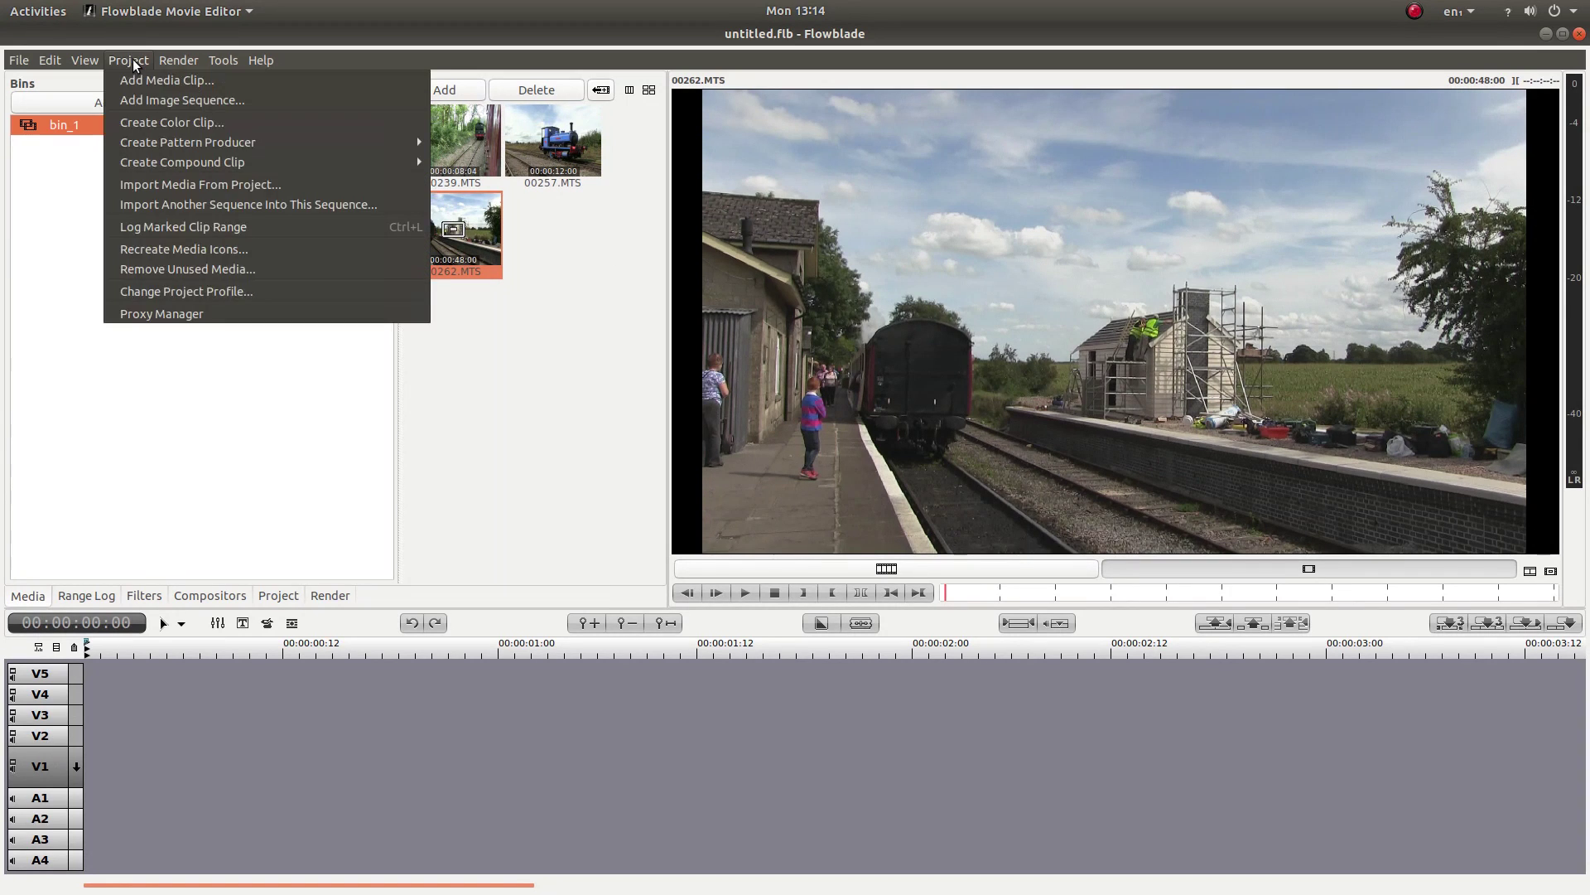
click(193, 315)
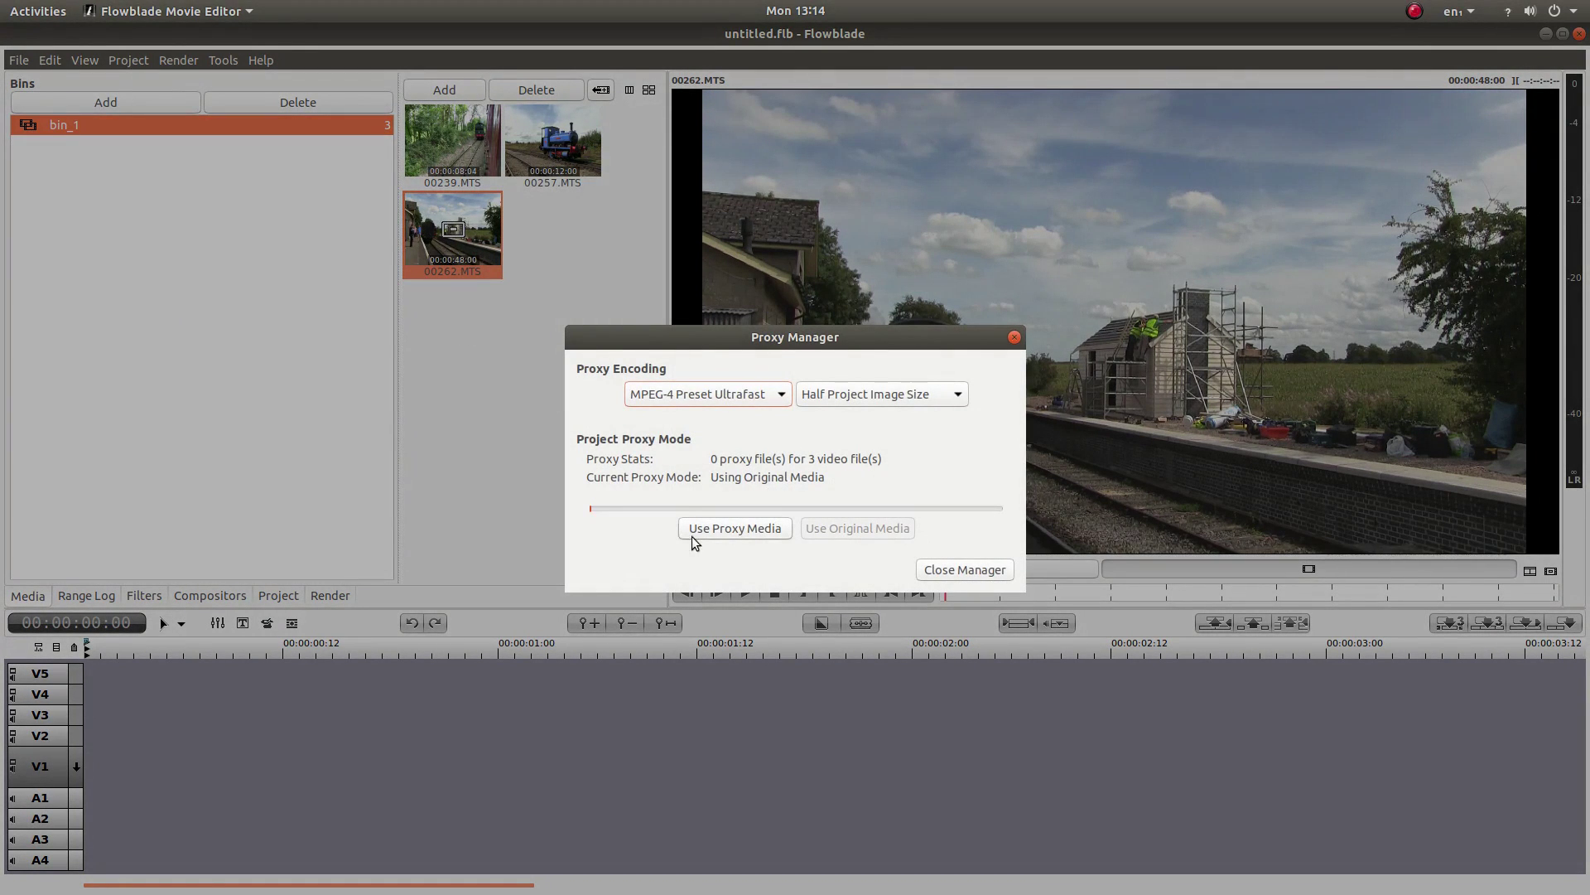
click(727, 529)
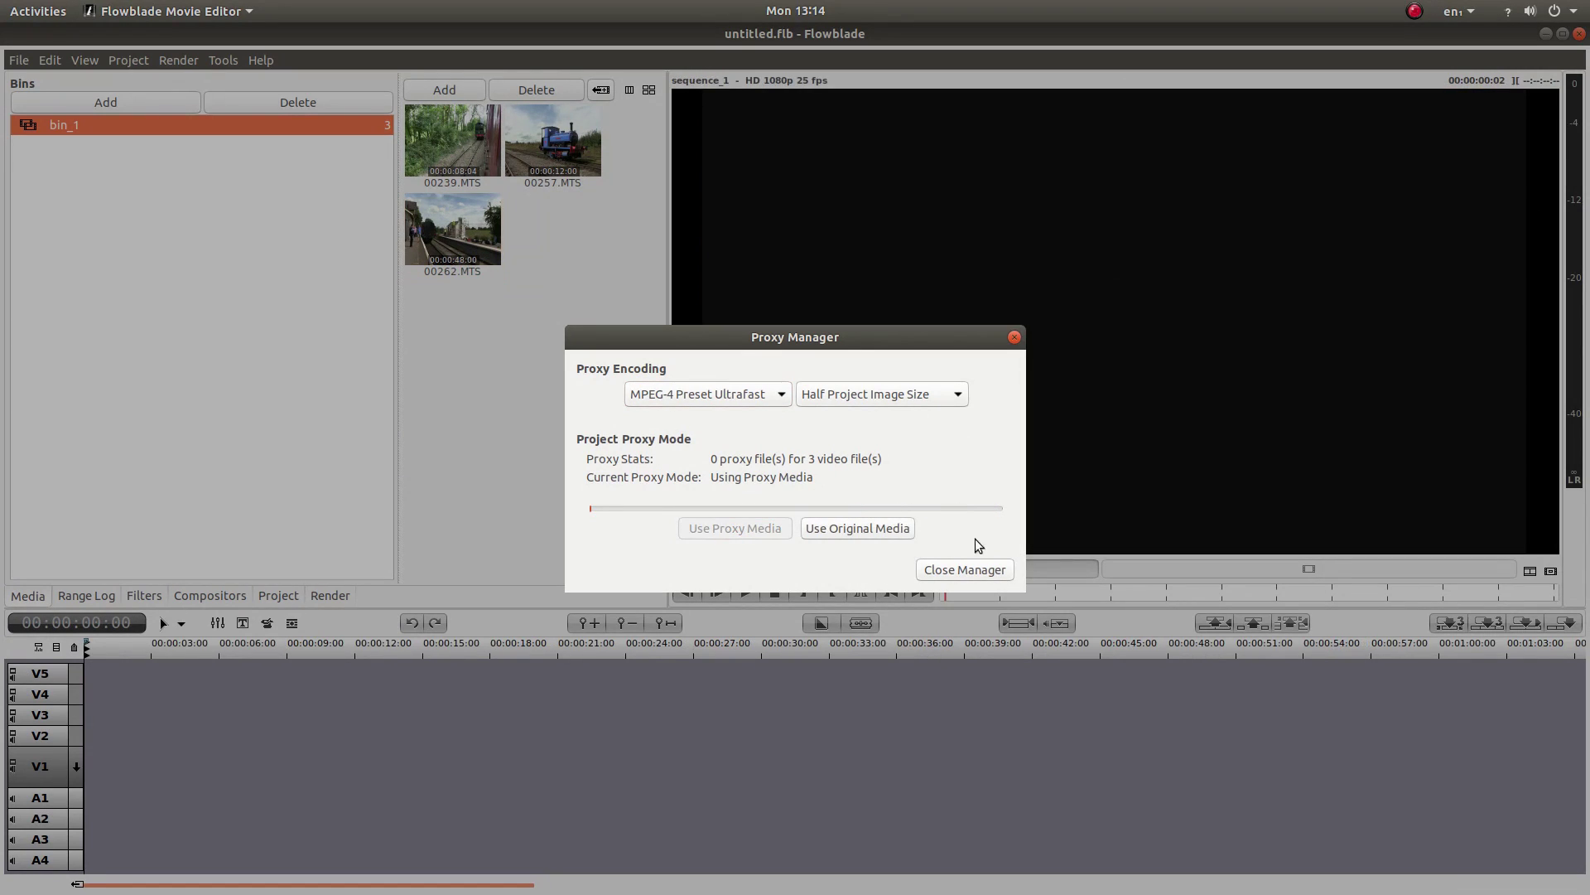
click(965, 570)
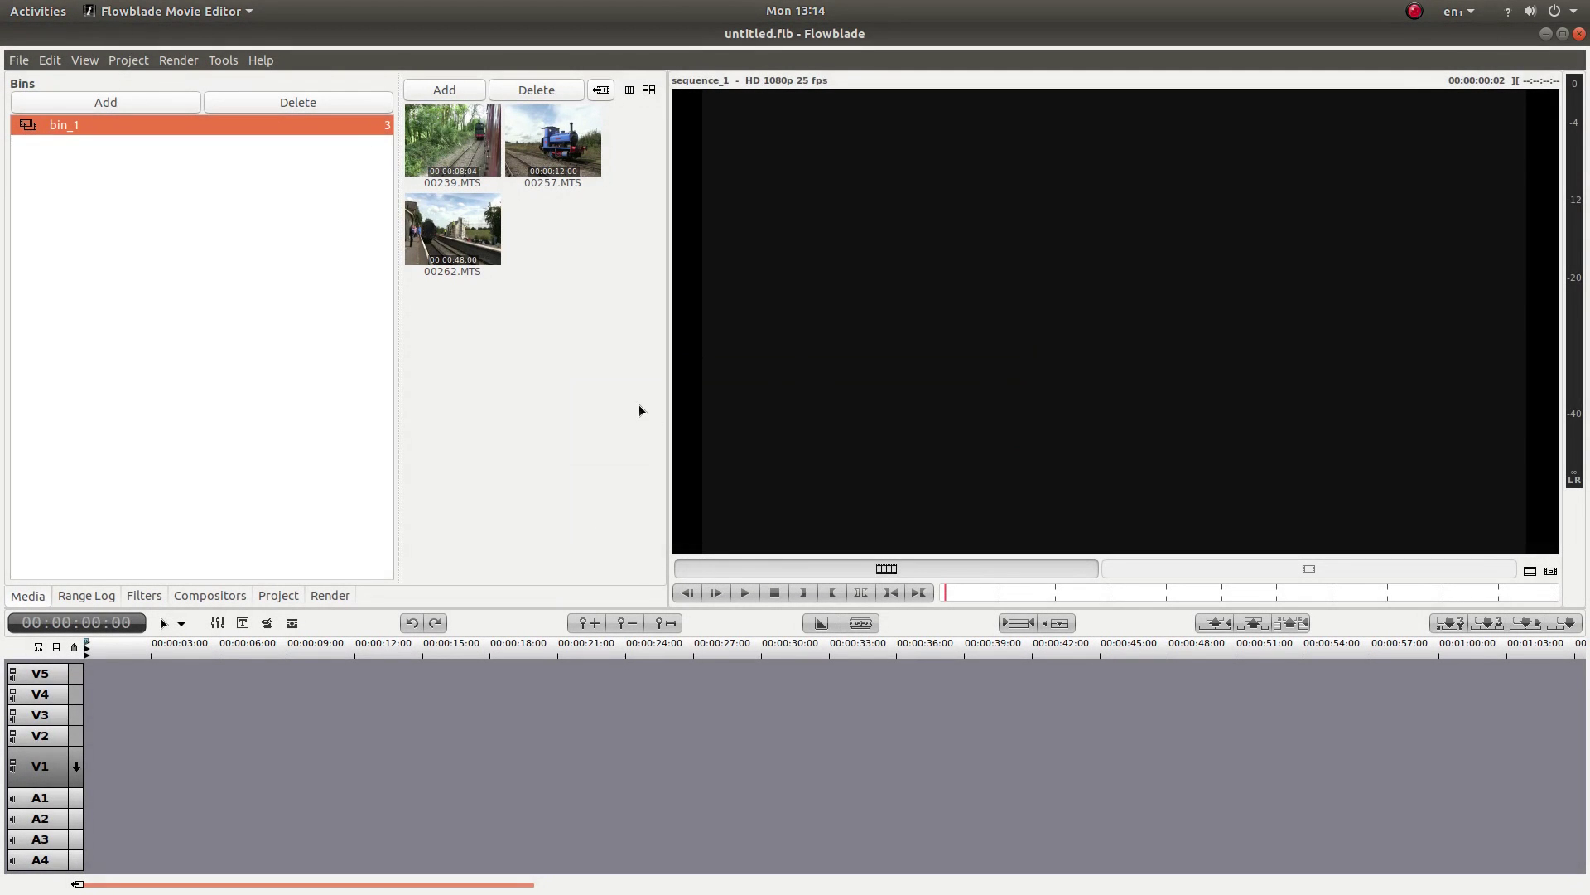
Render proxy files for the 00239.MTS, 00257.MTS and 00262.MTS clips together.
click(456, 164)
ctrl+click(543, 163)
ctrl+click(484, 256)
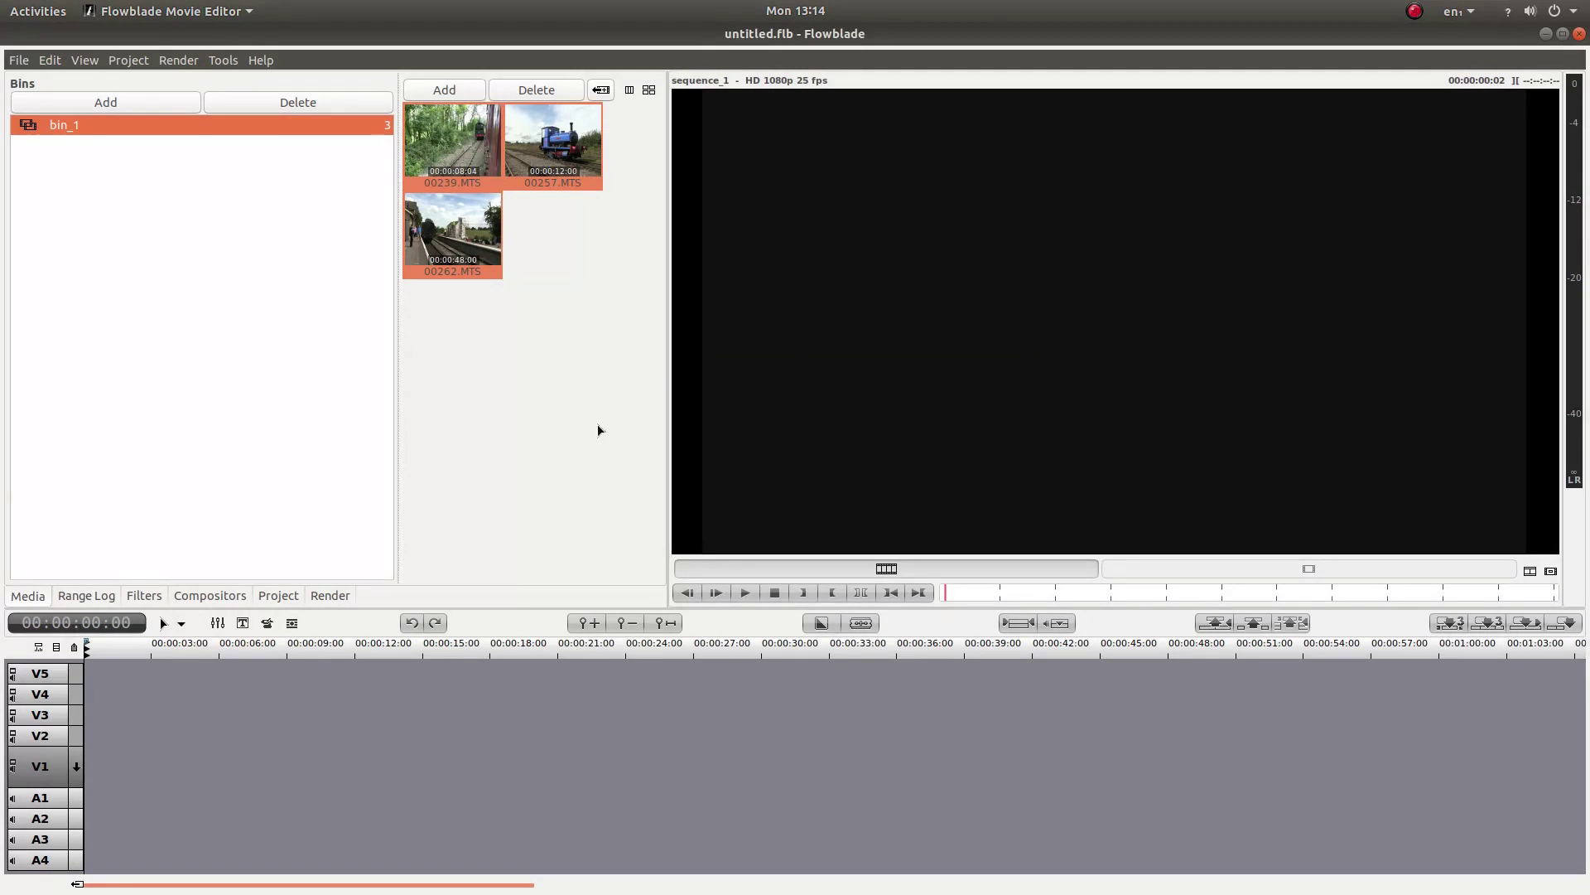
click(600, 90)
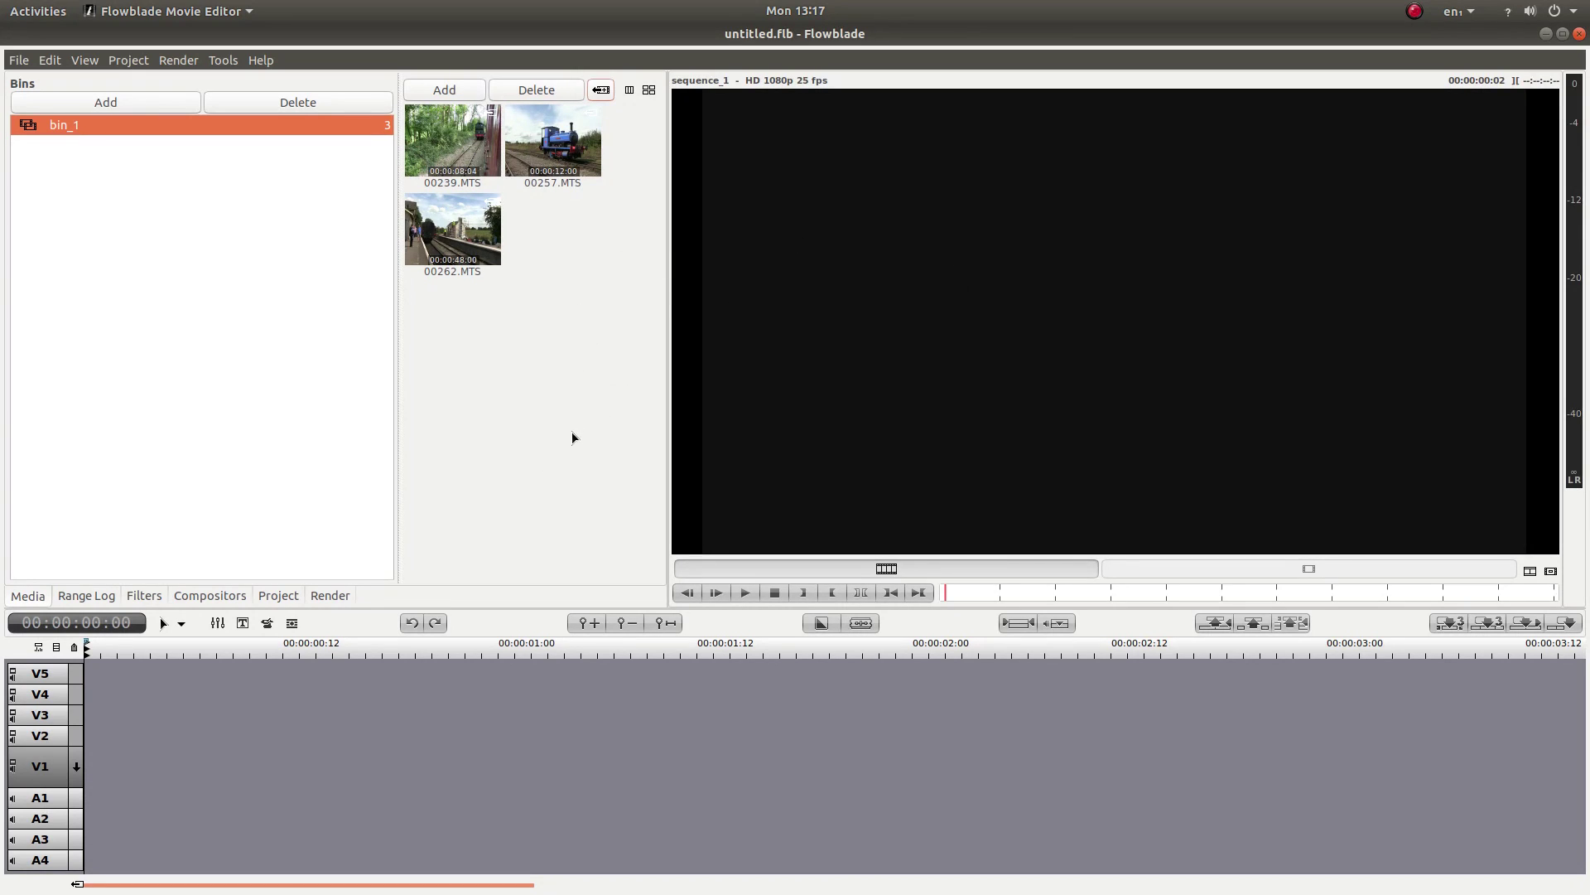
Load the 00239.MTS clip into the monitor and lower the system output volume to zero.
double_click(445, 146)
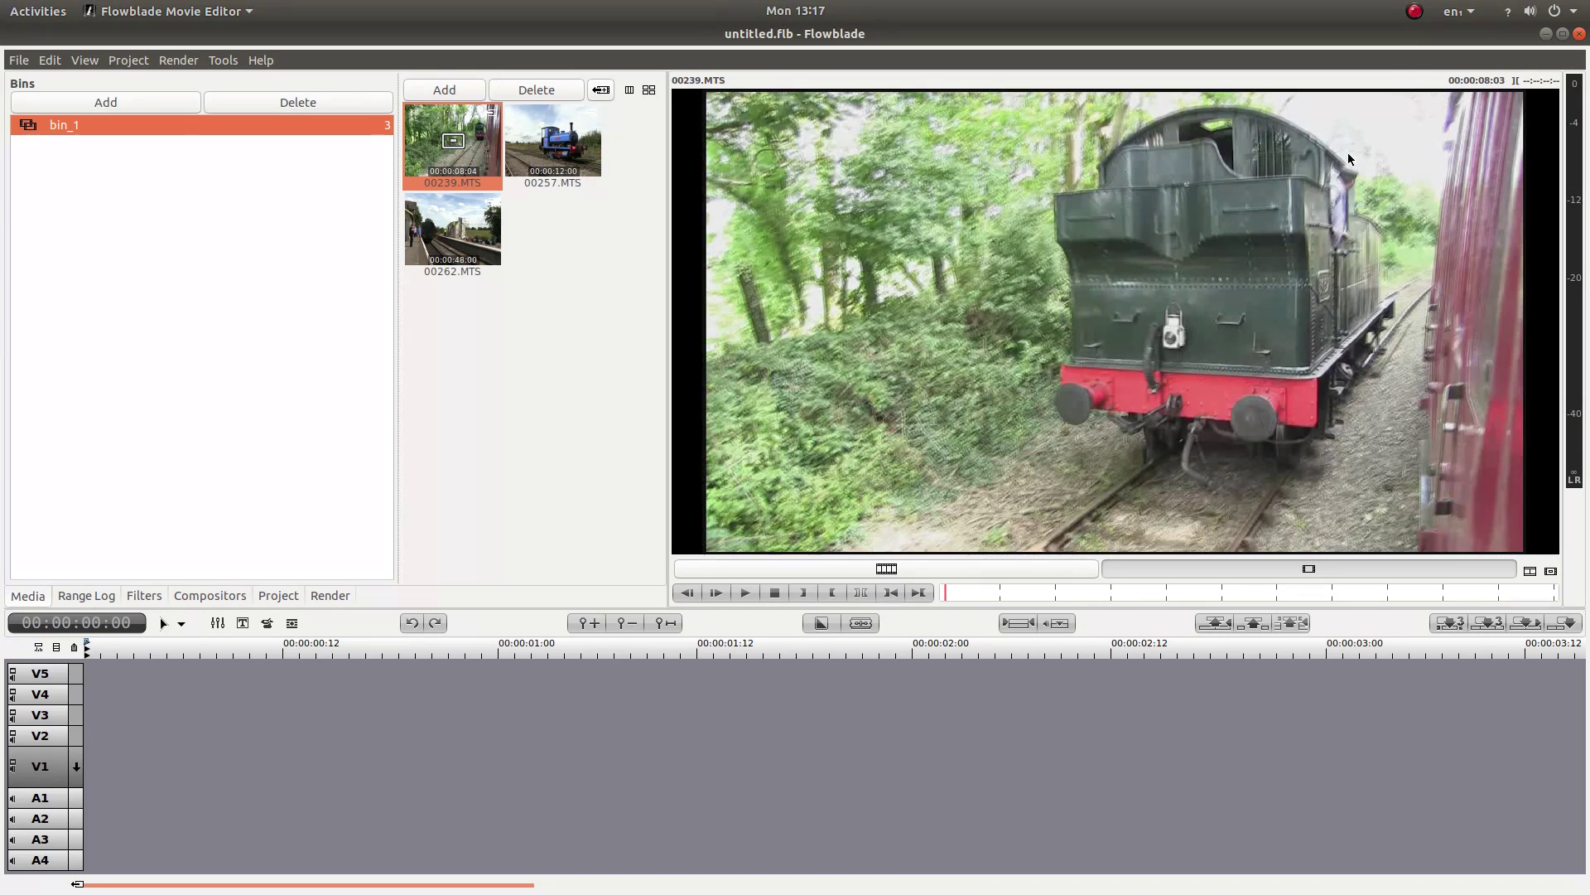
click(1530, 13)
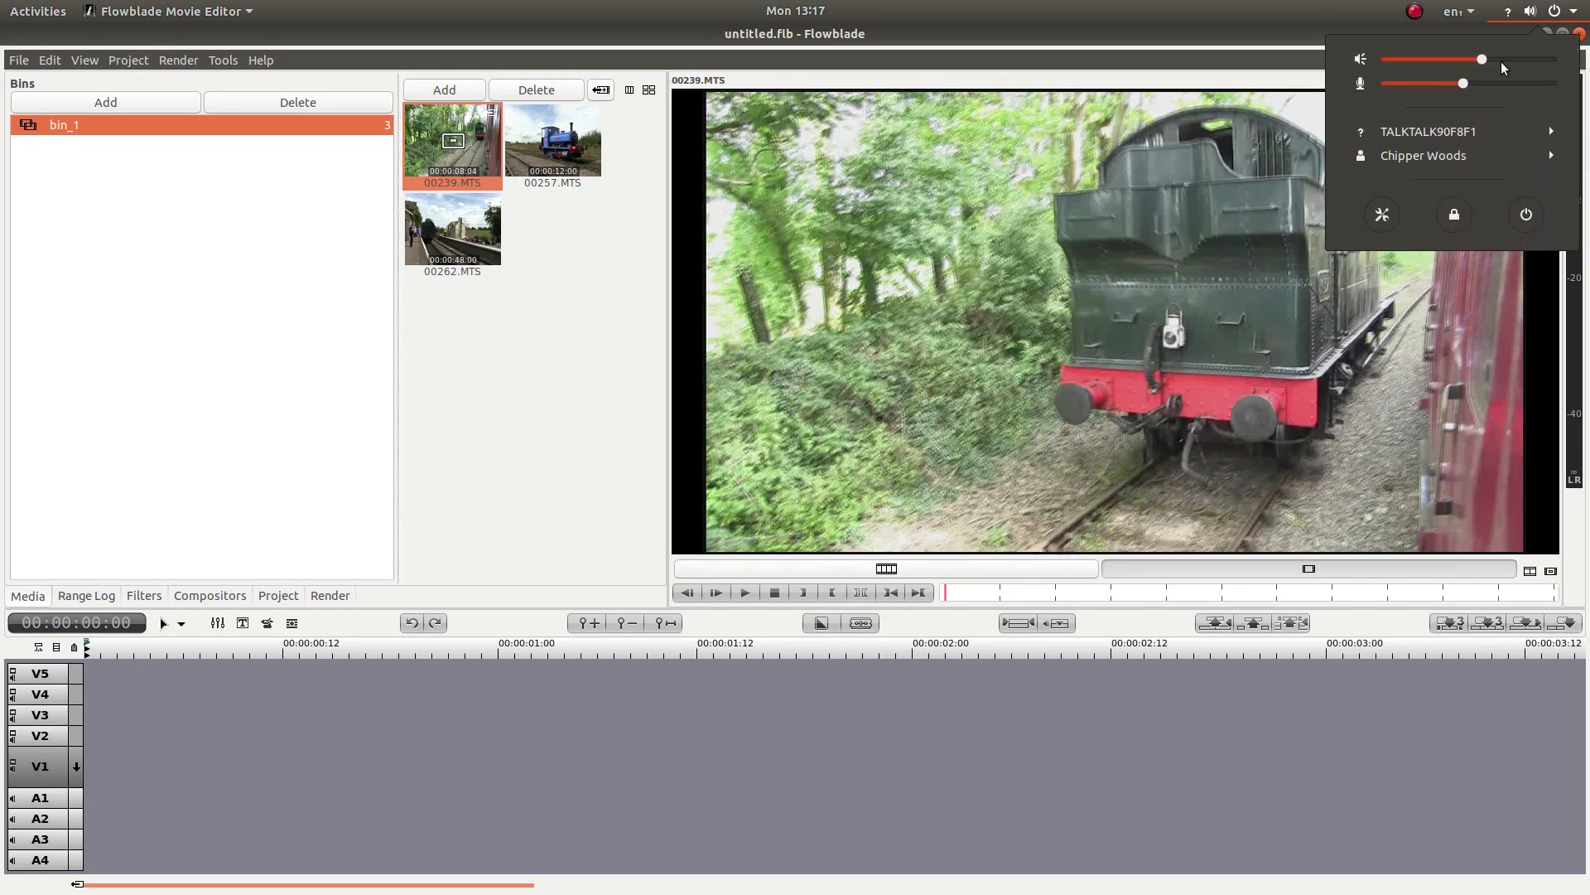
drag(1473, 62, 1374, 63)
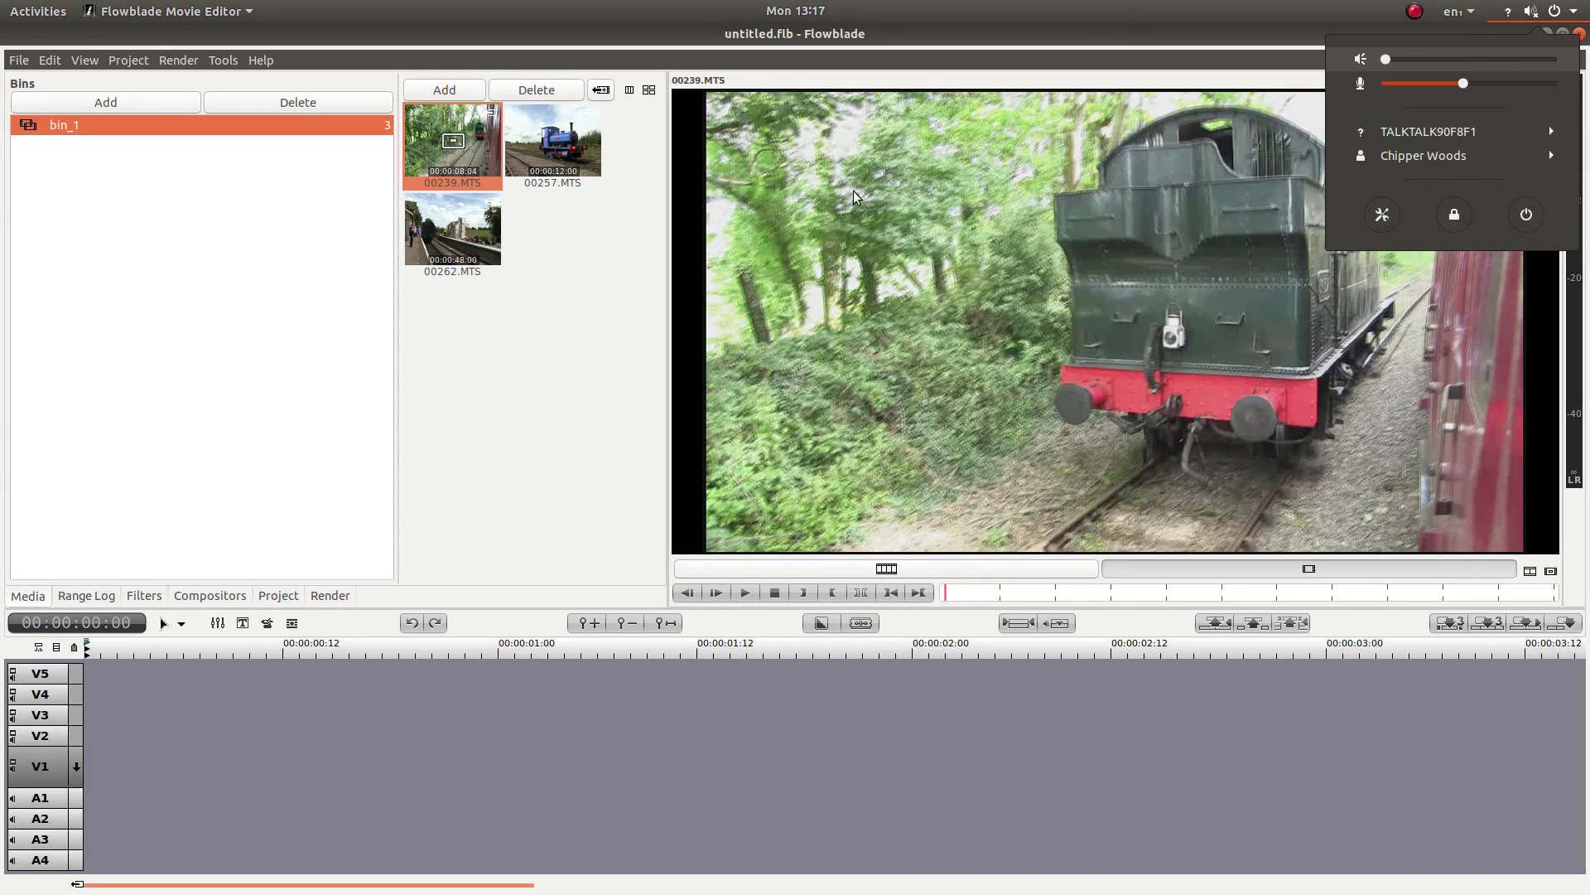
click(562, 398)
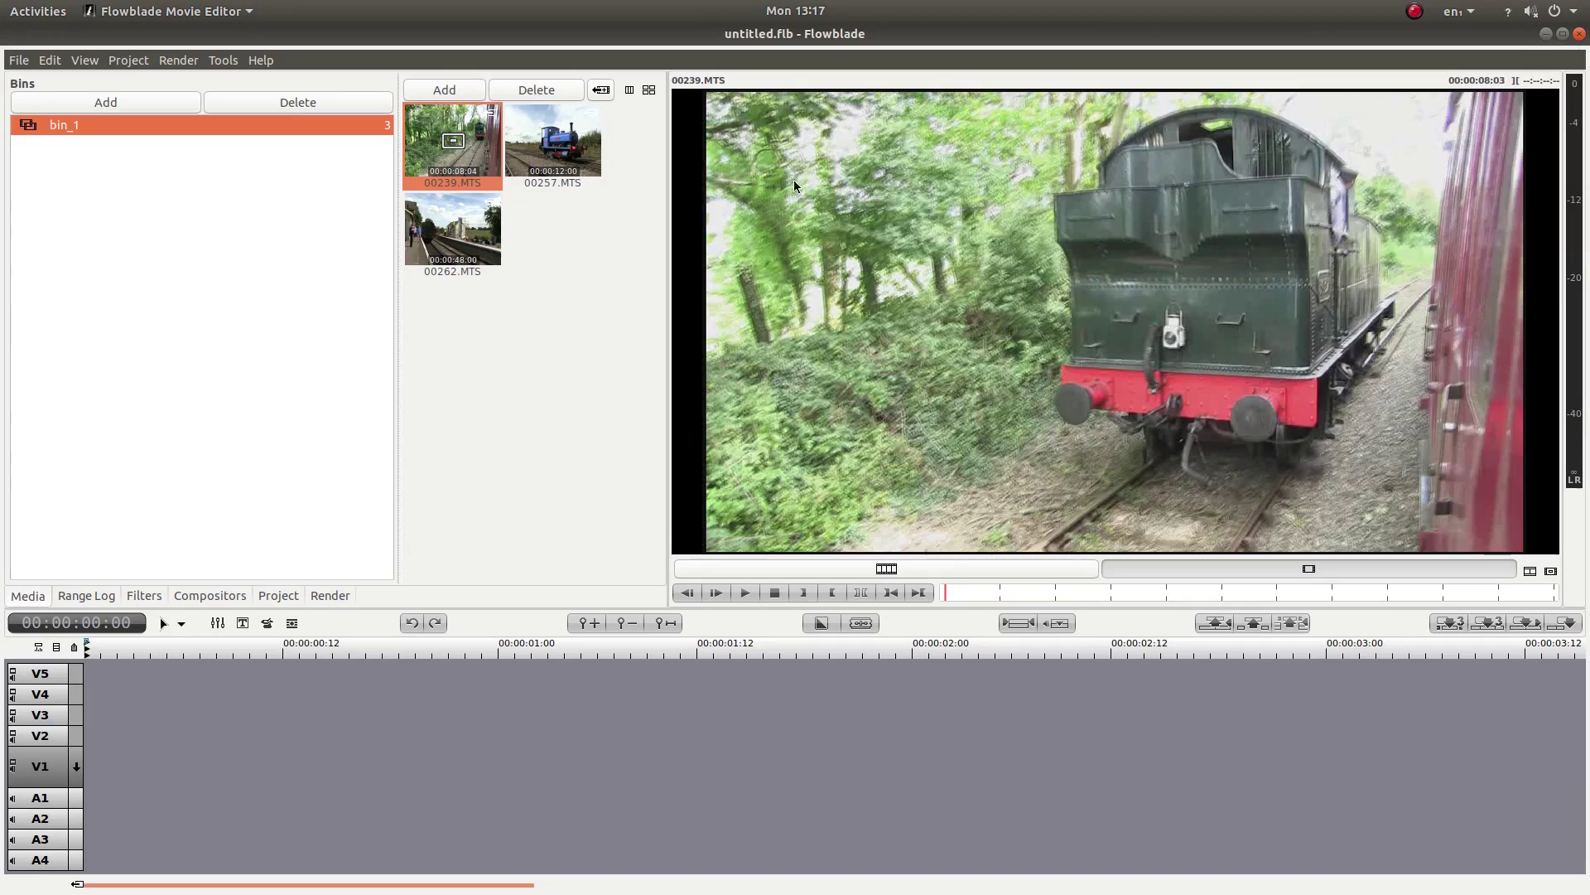
Play and stop the 00239.MTS clip in the monitor, and scrub its playhead back to 00:00:01:00.
click(745, 595)
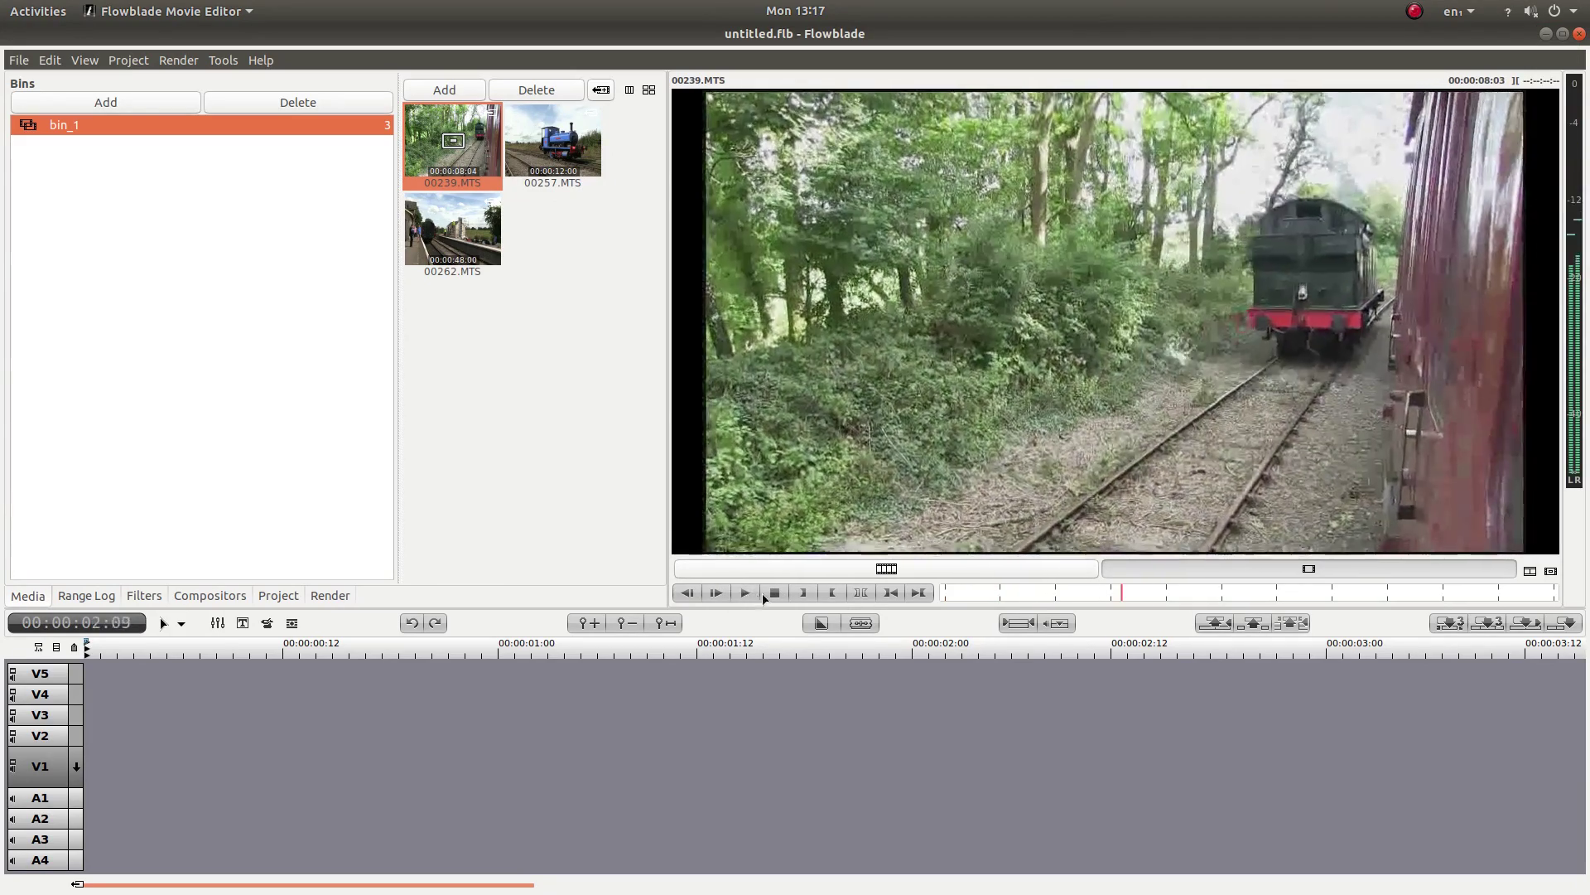
click(775, 593)
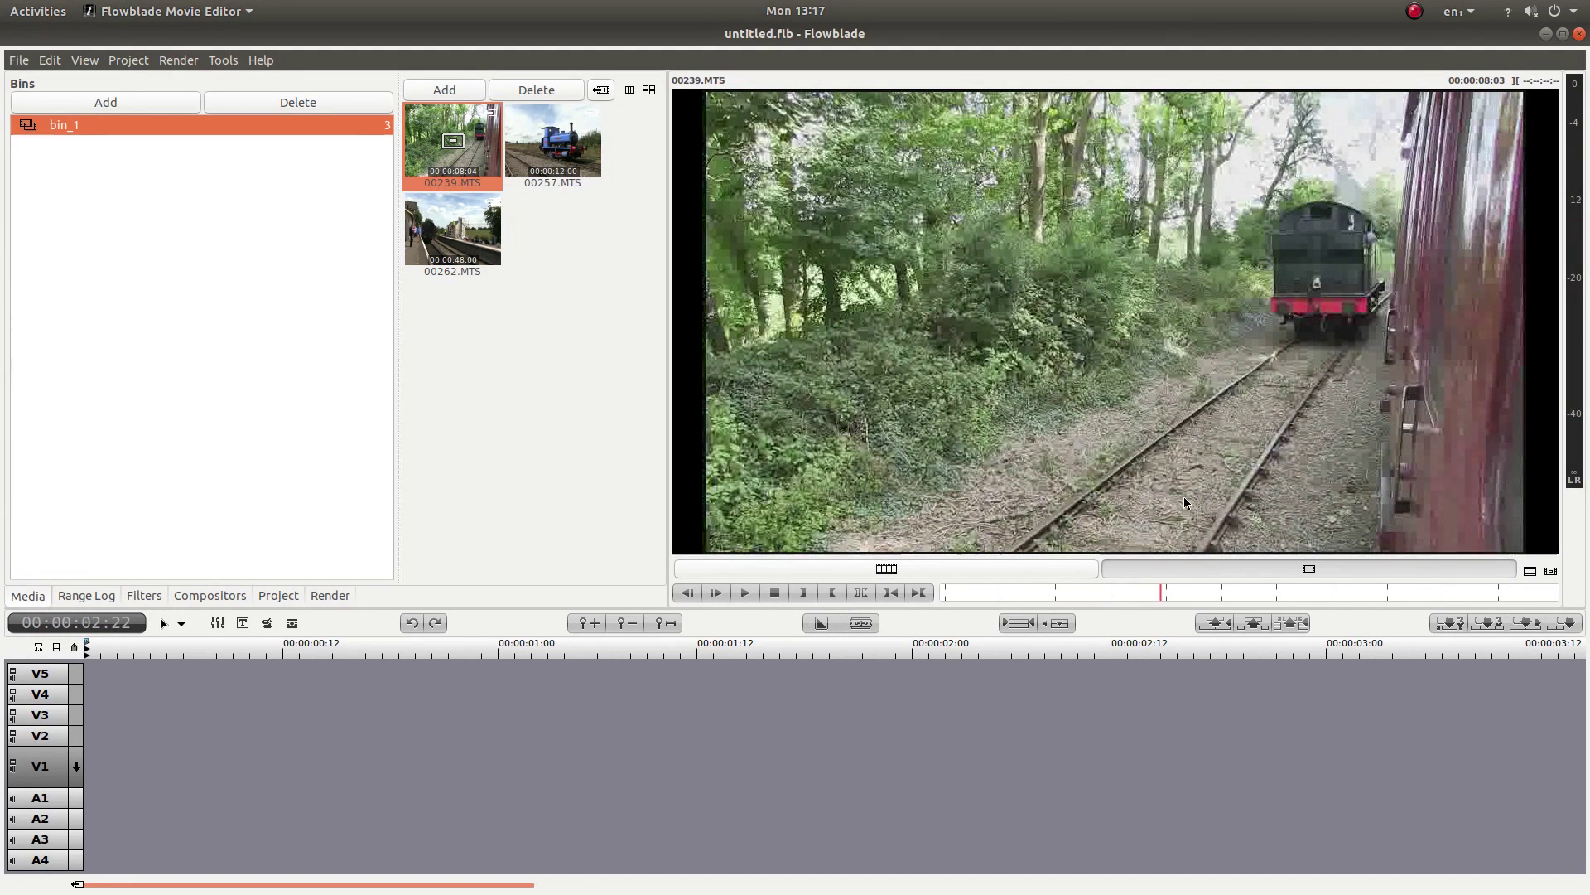
click(745, 593)
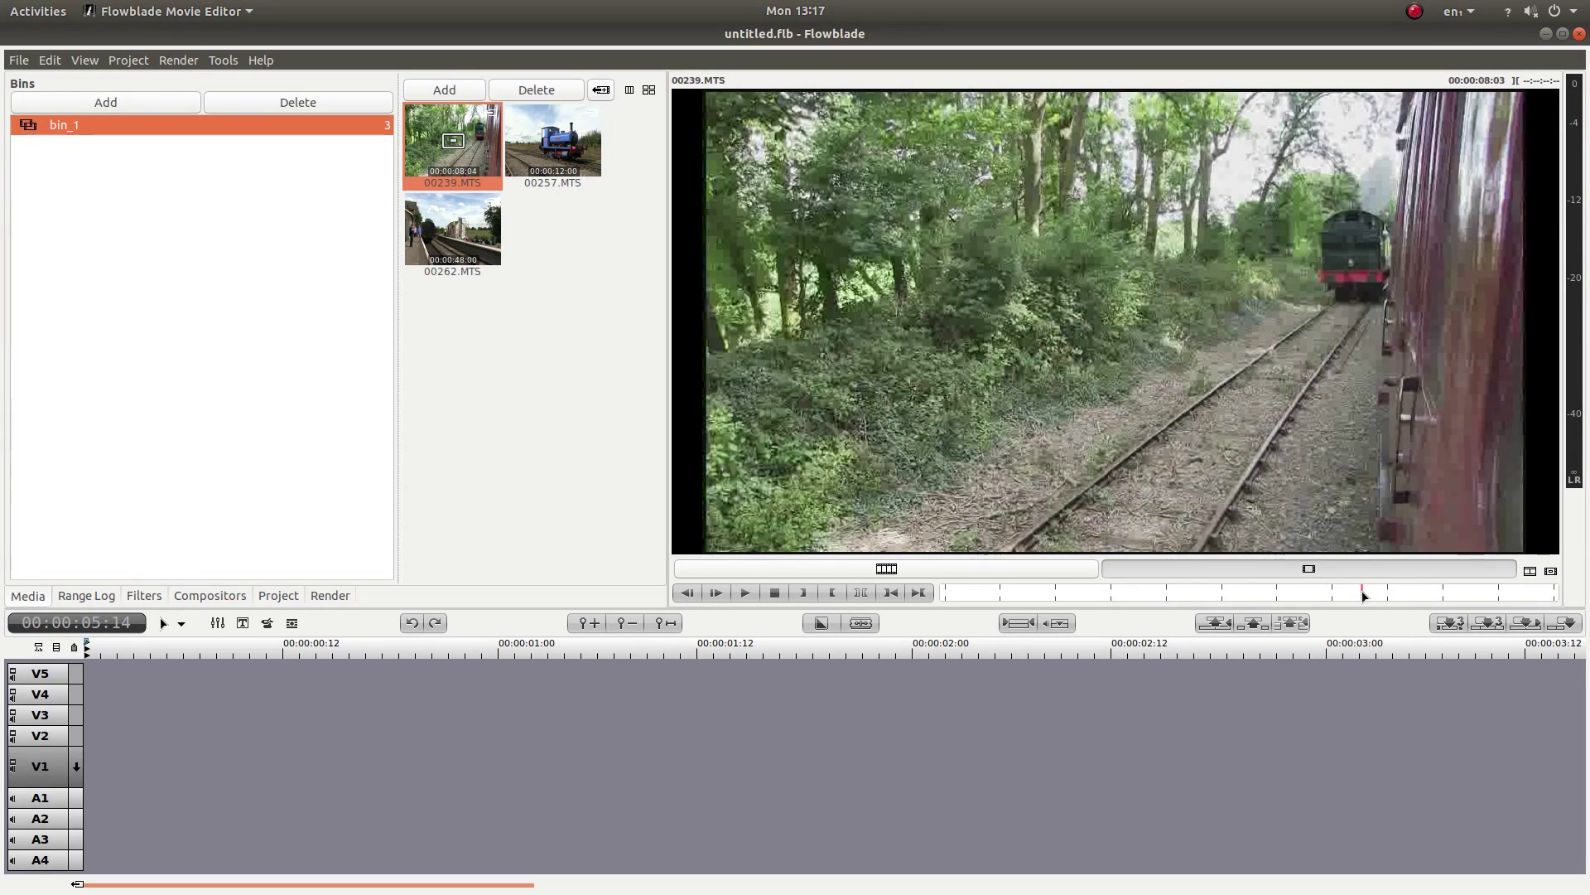
drag(1364, 595, 1023, 594)
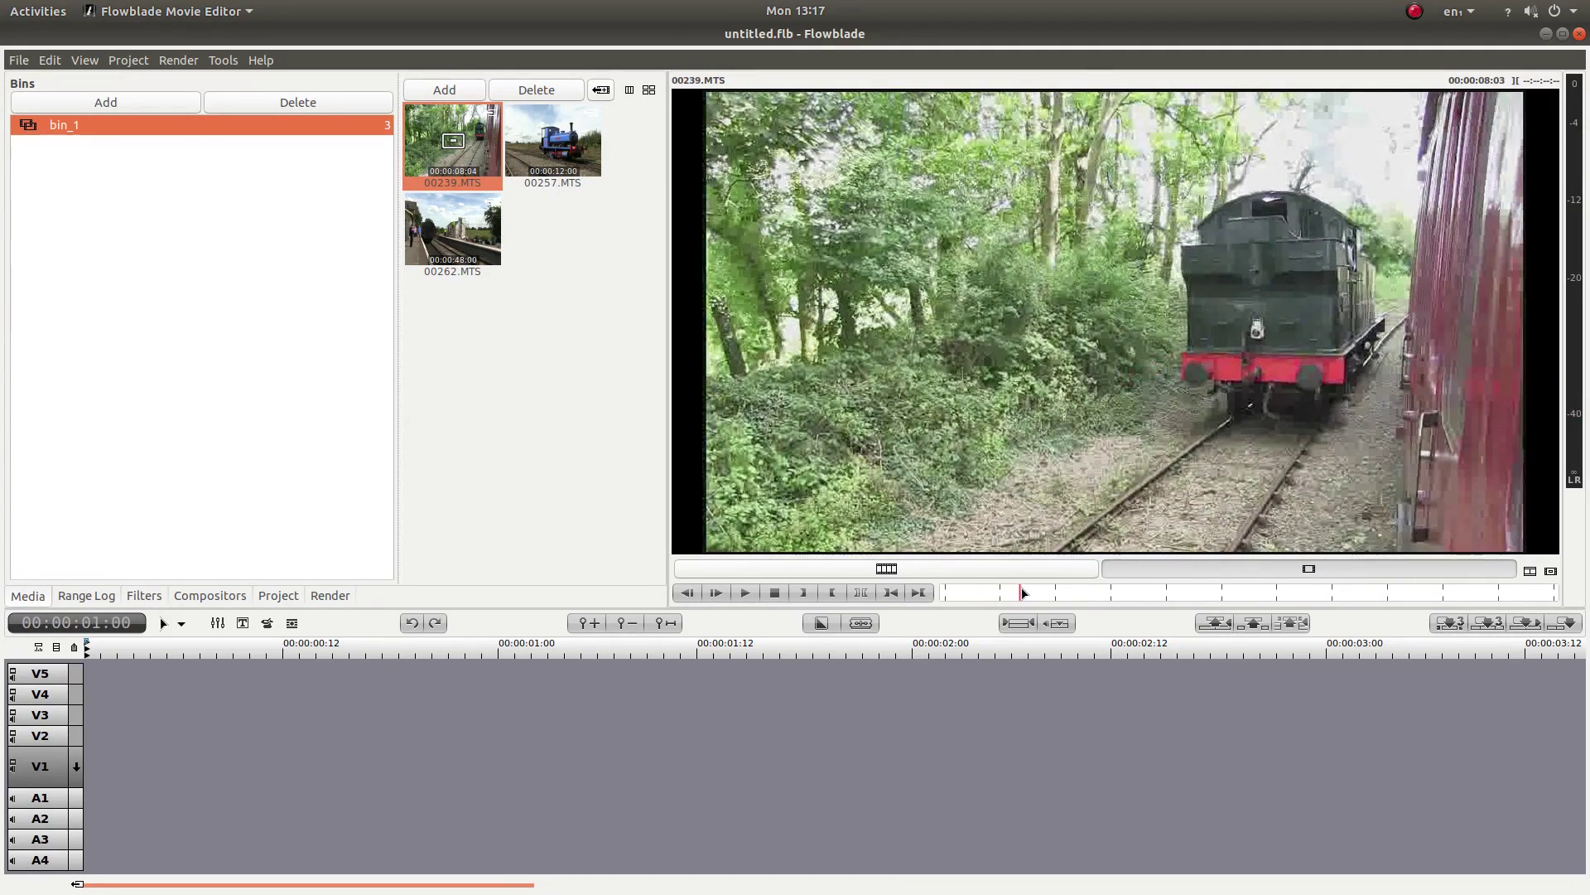
Mark the 00239.MTS clip from 00:00:01:00 to 00:00:05:23 and place that range at the start of track V1.
click(805, 597)
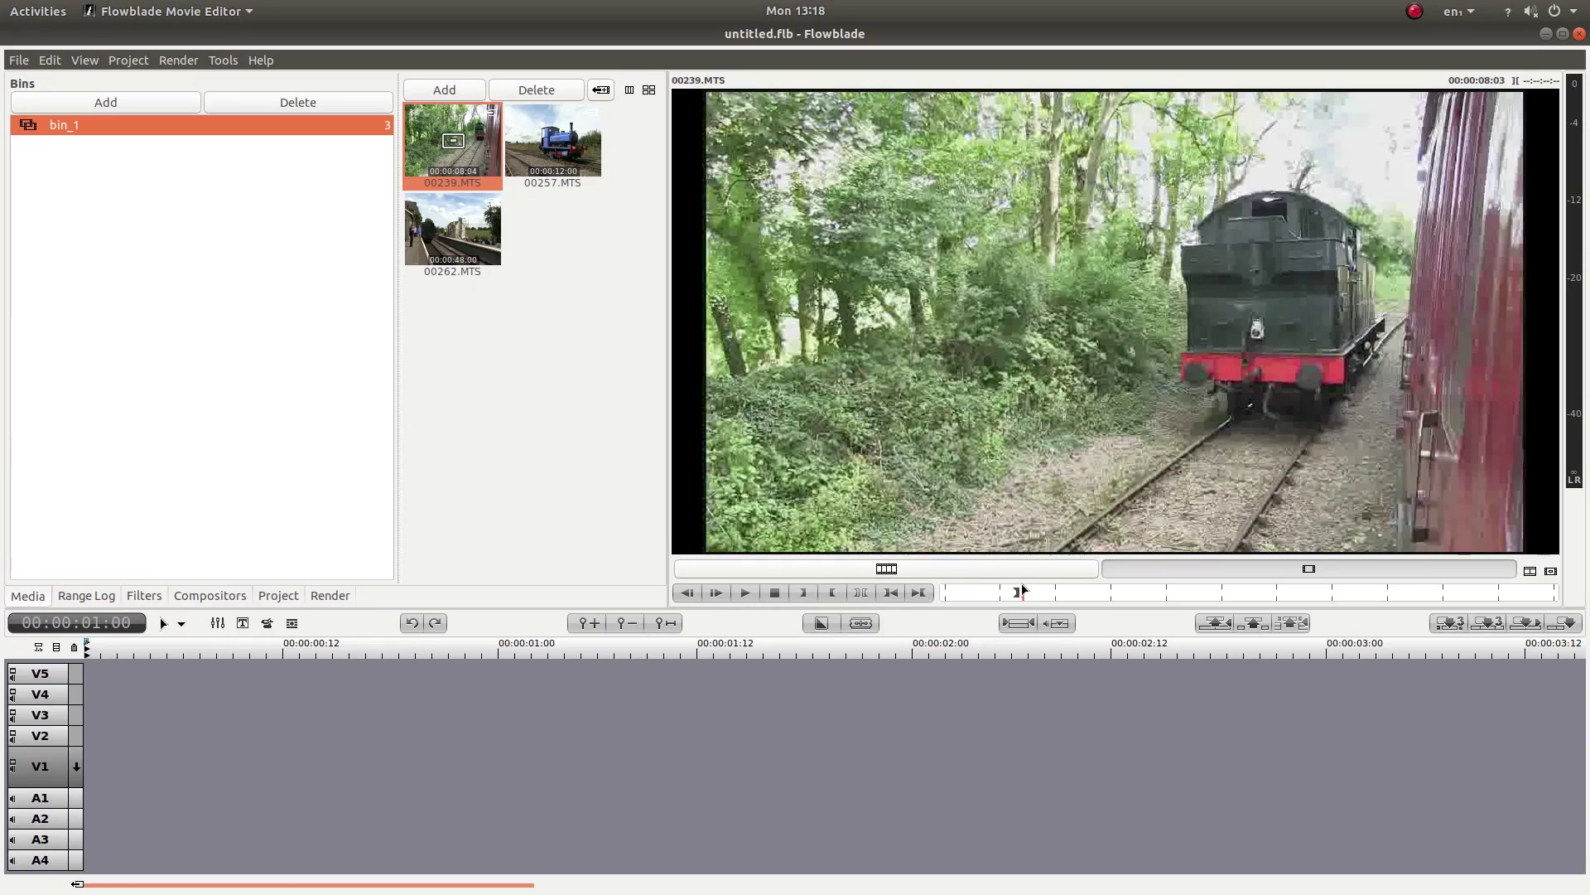
drag(1021, 593, 1392, 583)
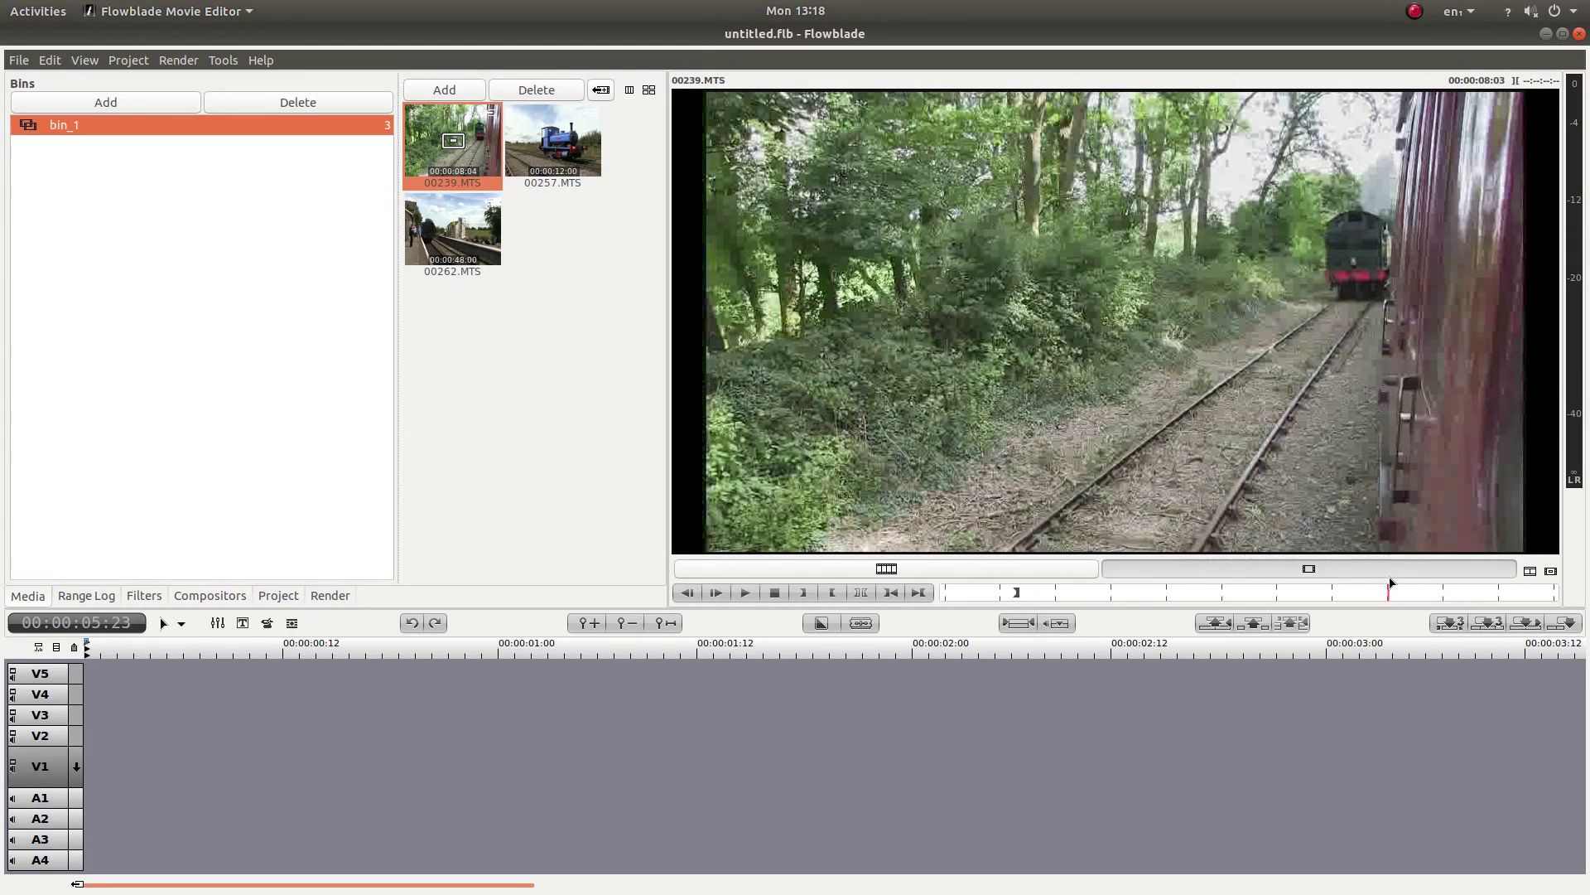
click(833, 594)
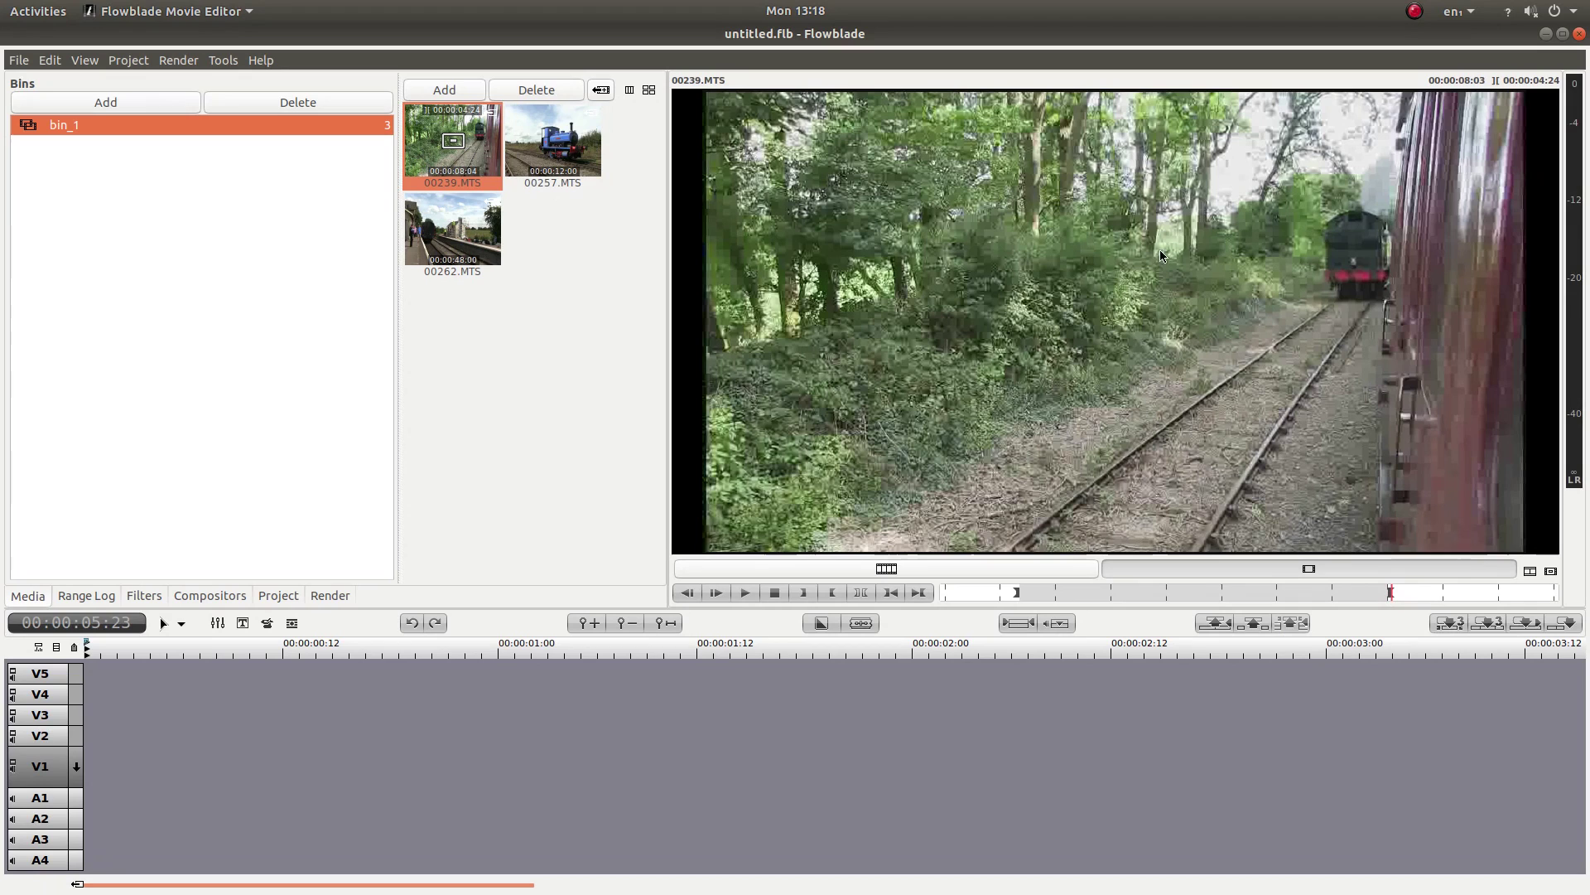
drag(1198, 241, 87, 766)
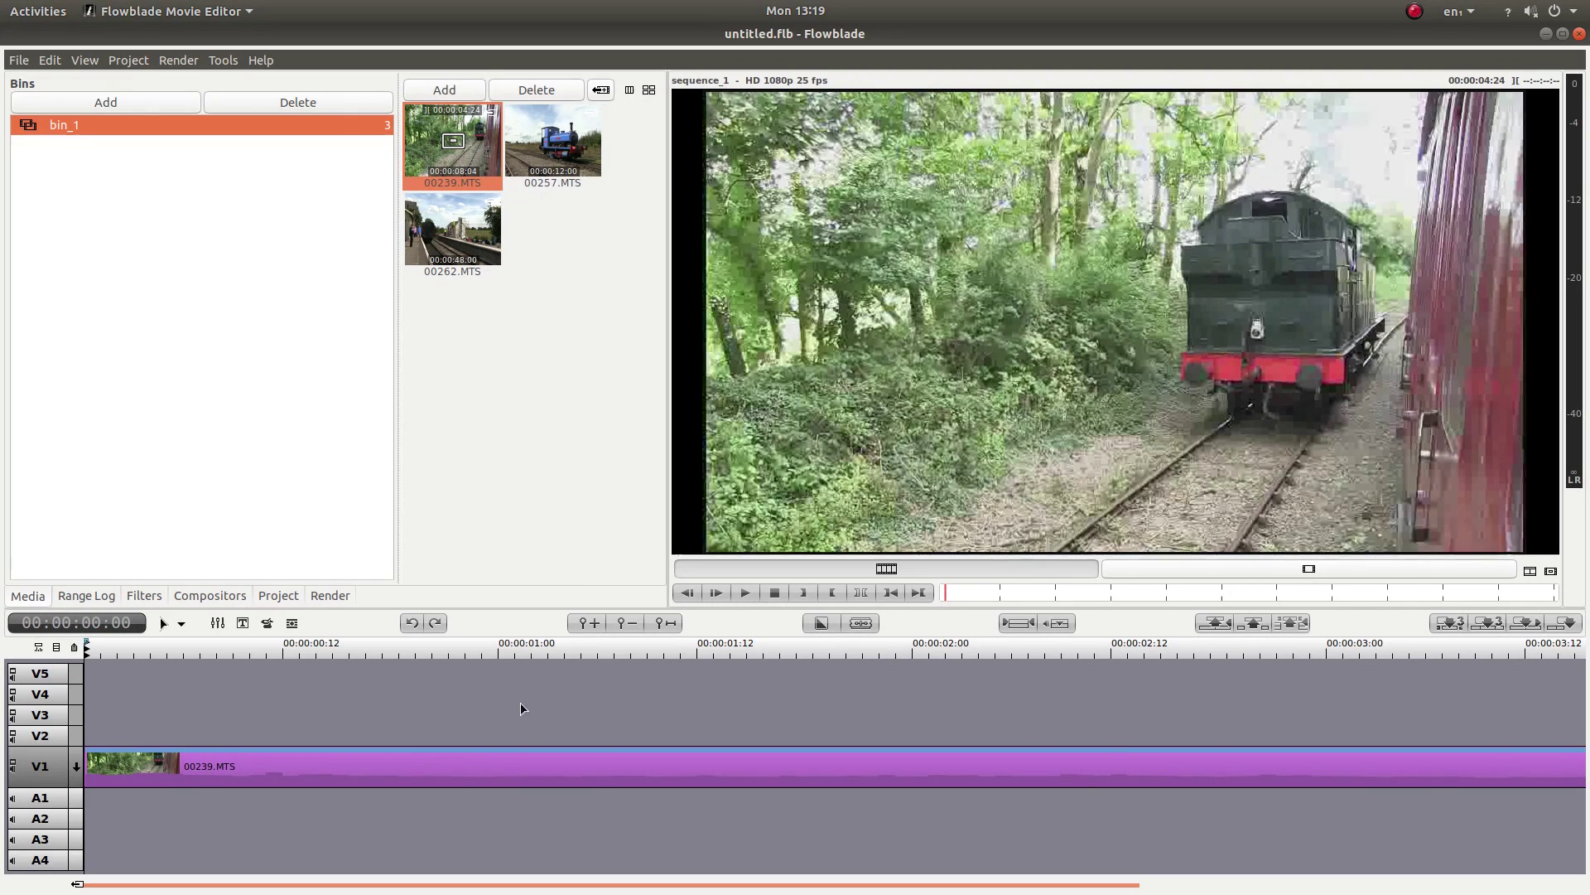
scroll(808, 705, down, 4)
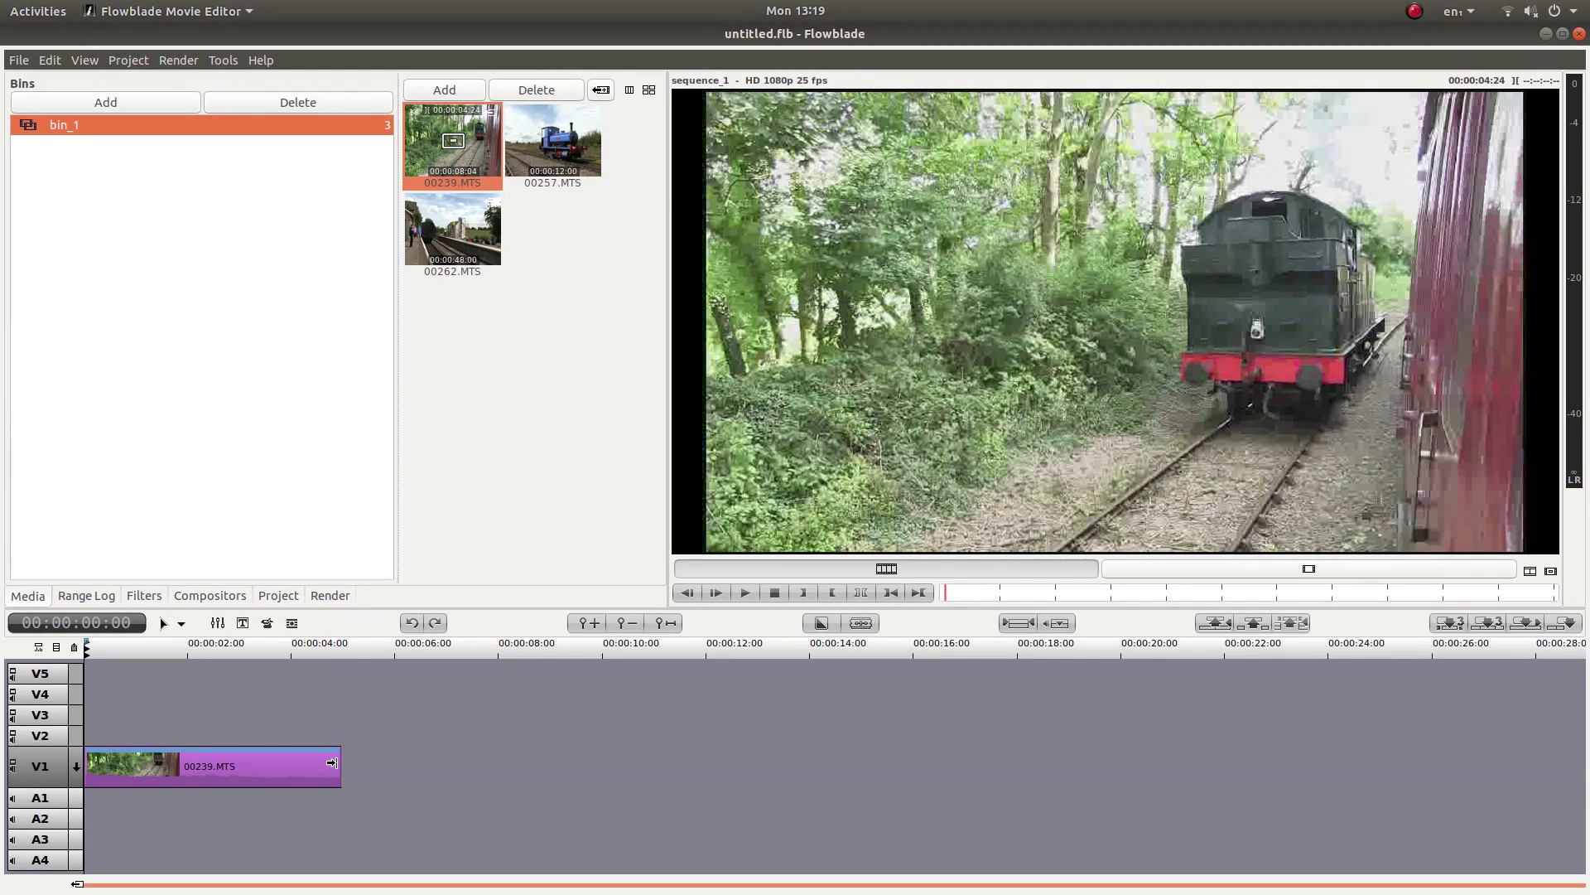
Append the 00257.MTS clip directly after 00239.MTS on track V1.
drag(333, 762, 393, 763)
click(340, 765)
click(561, 135)
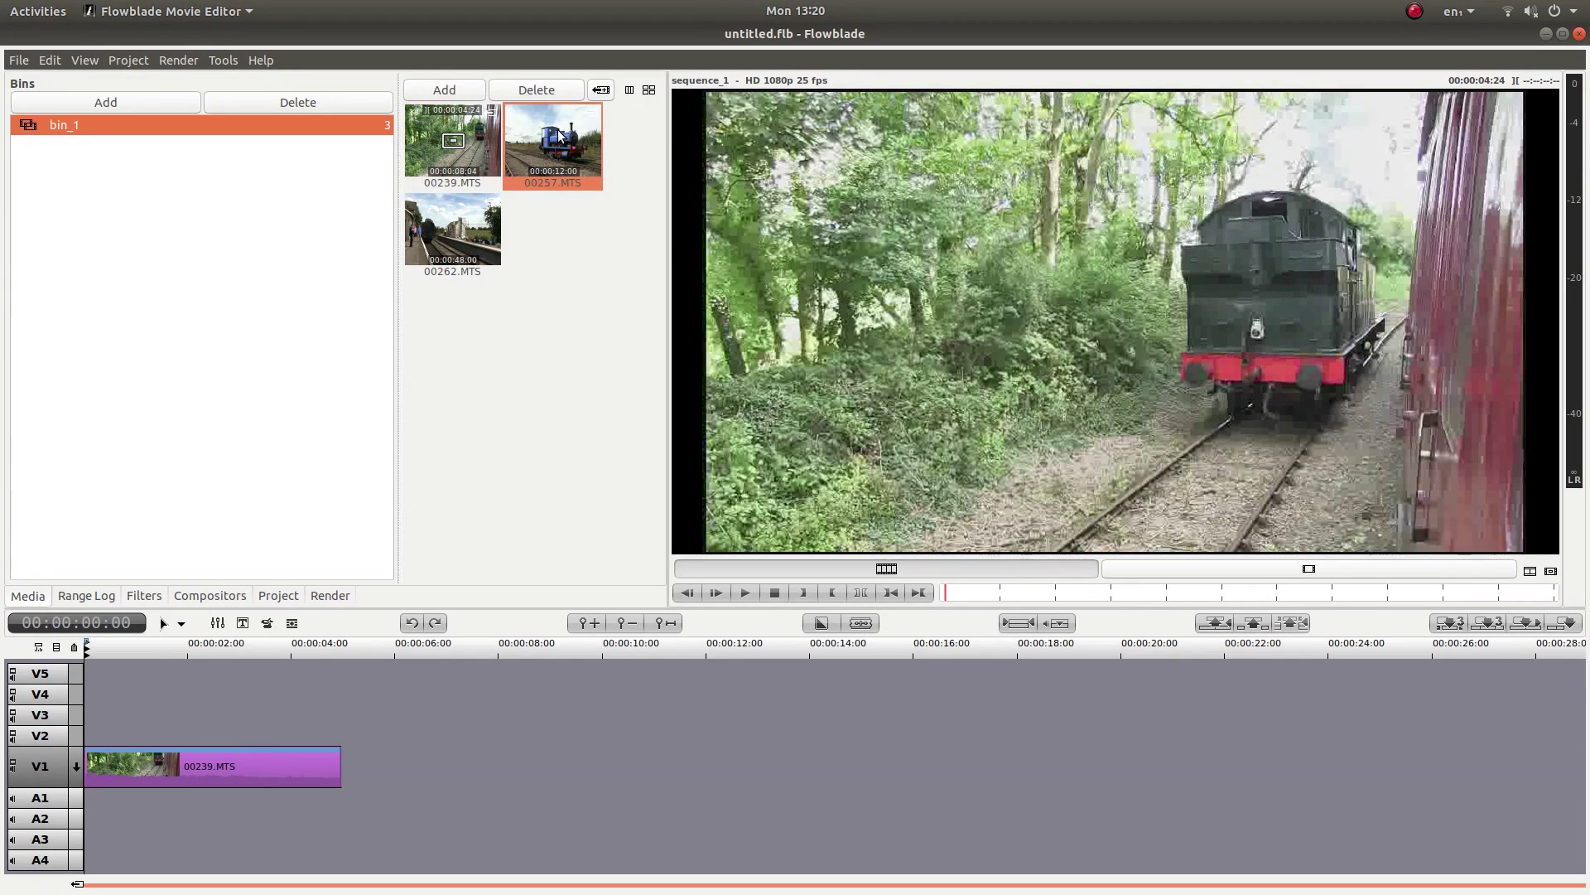
drag(559, 136, 352, 769)
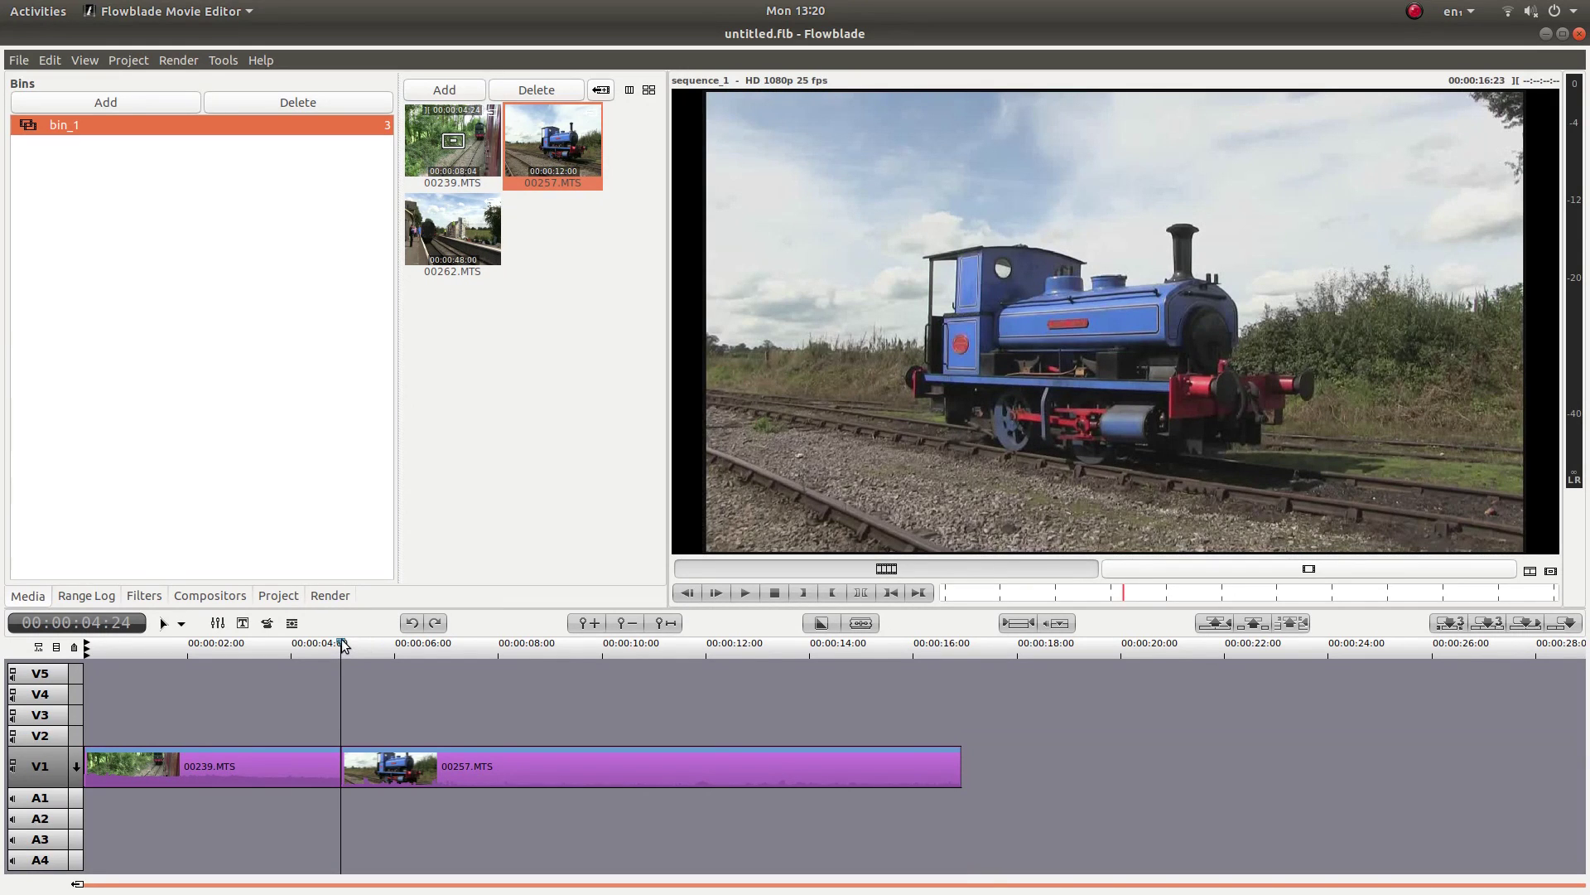
Trim the start of the 00257.MTS clip to timeline position 00:00:07:13 and its end to 00:00:11:09.
drag(343, 646, 473, 653)
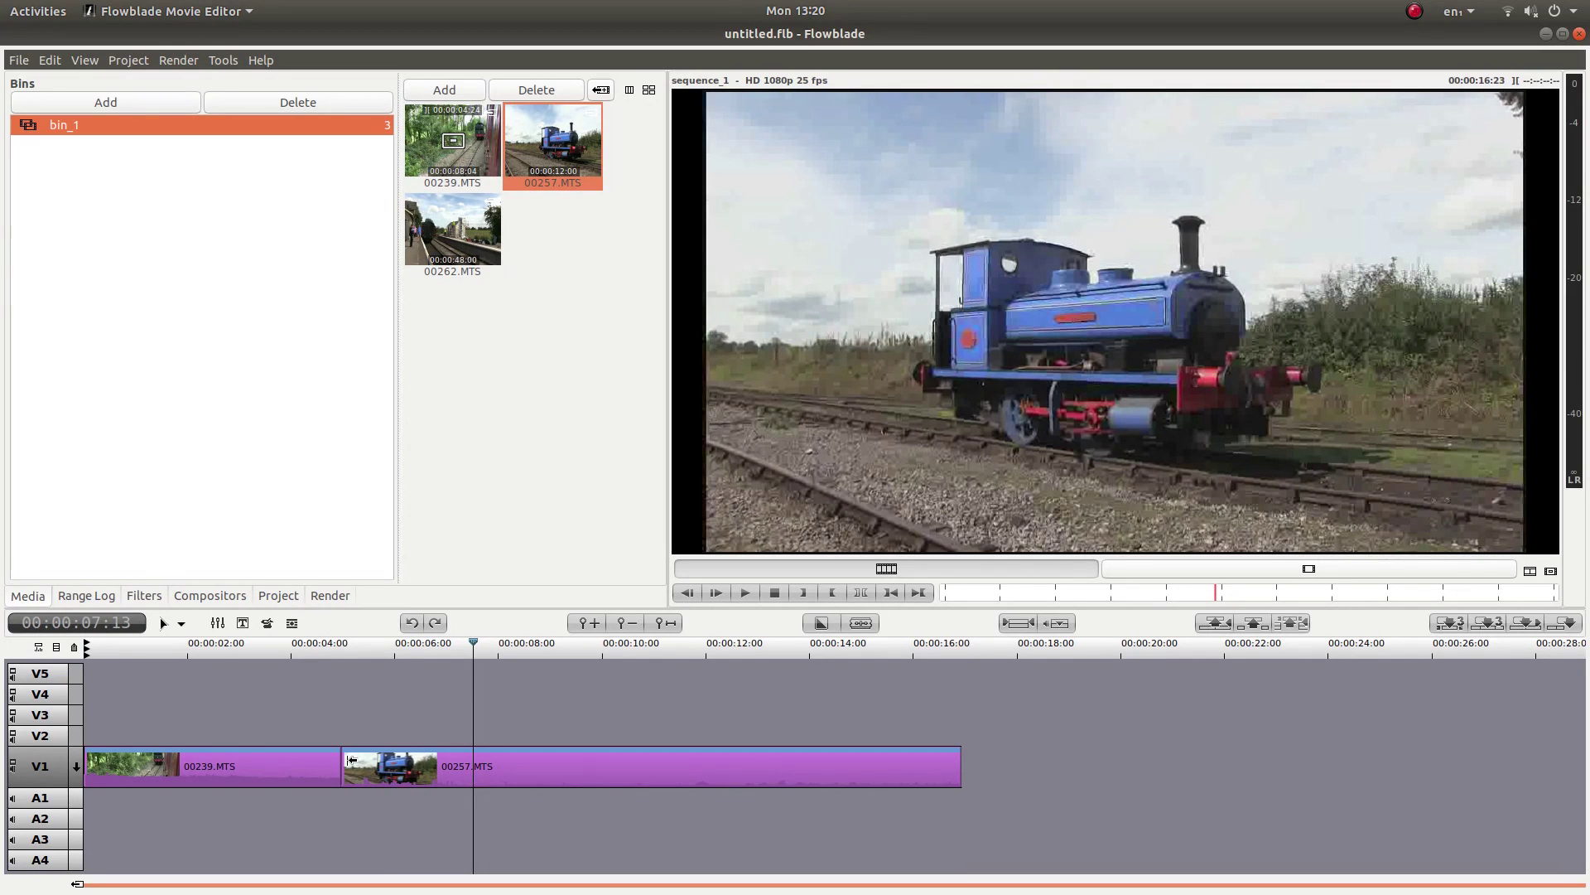
drag(351, 760, 477, 771)
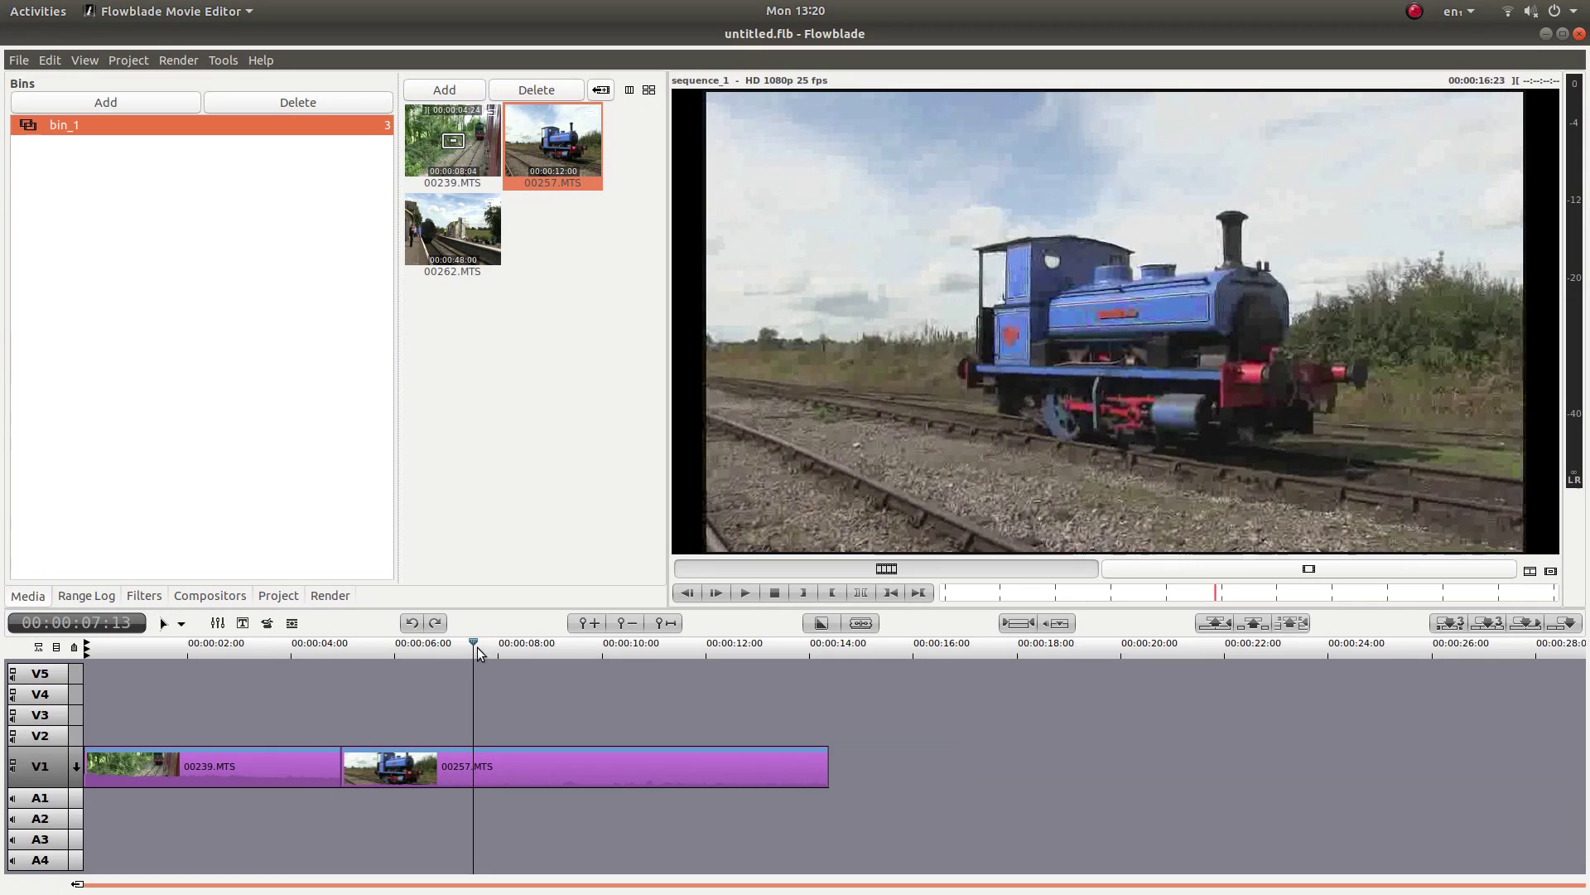
drag(475, 644, 672, 643)
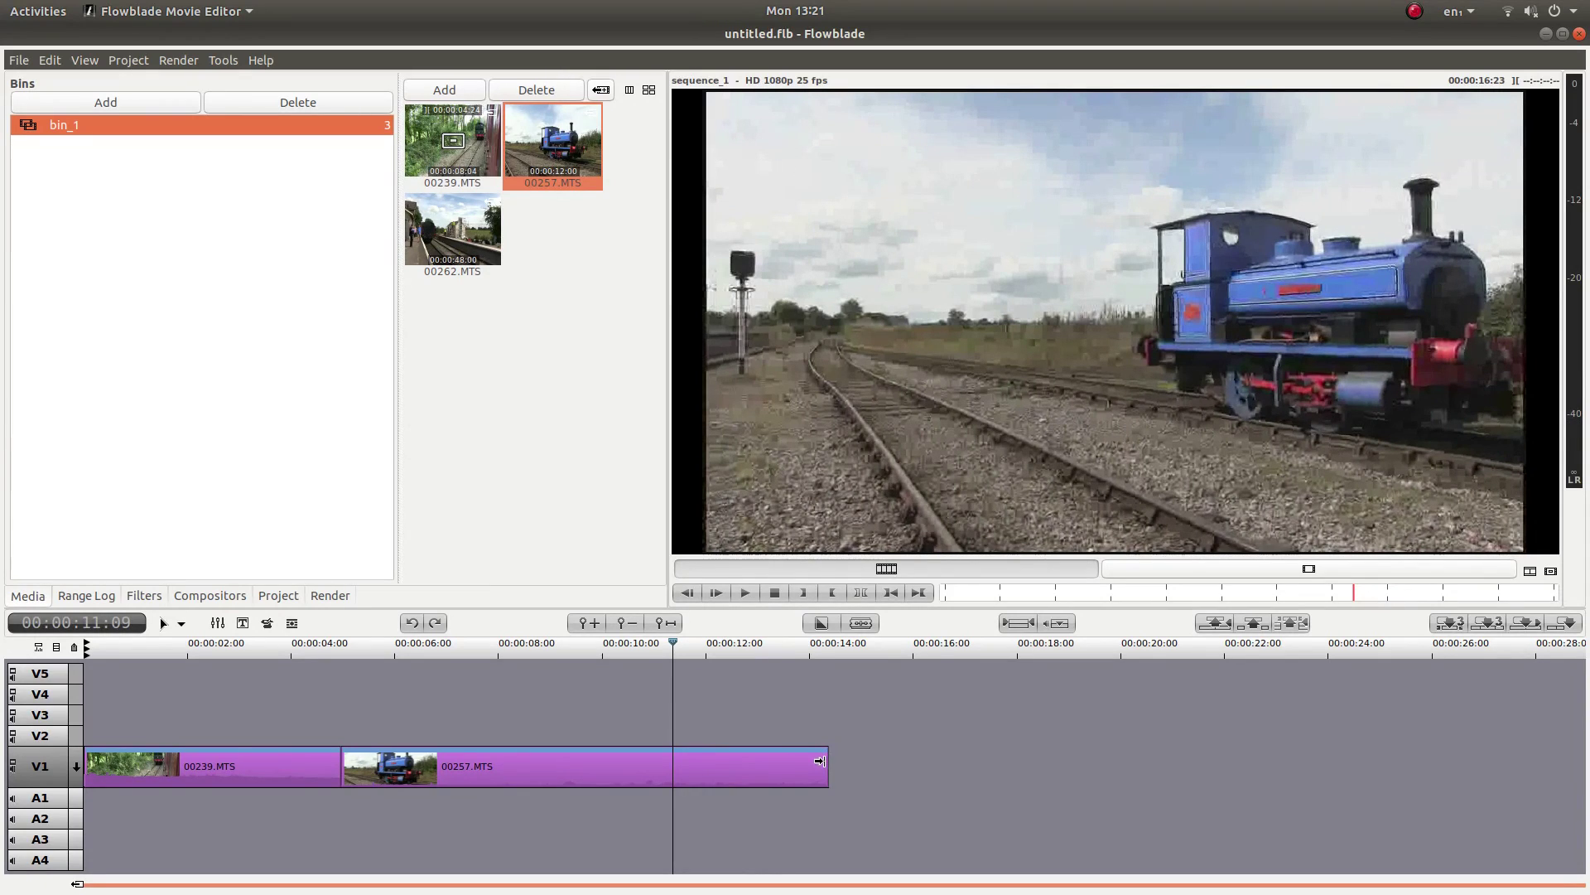
drag(821, 762, 671, 759)
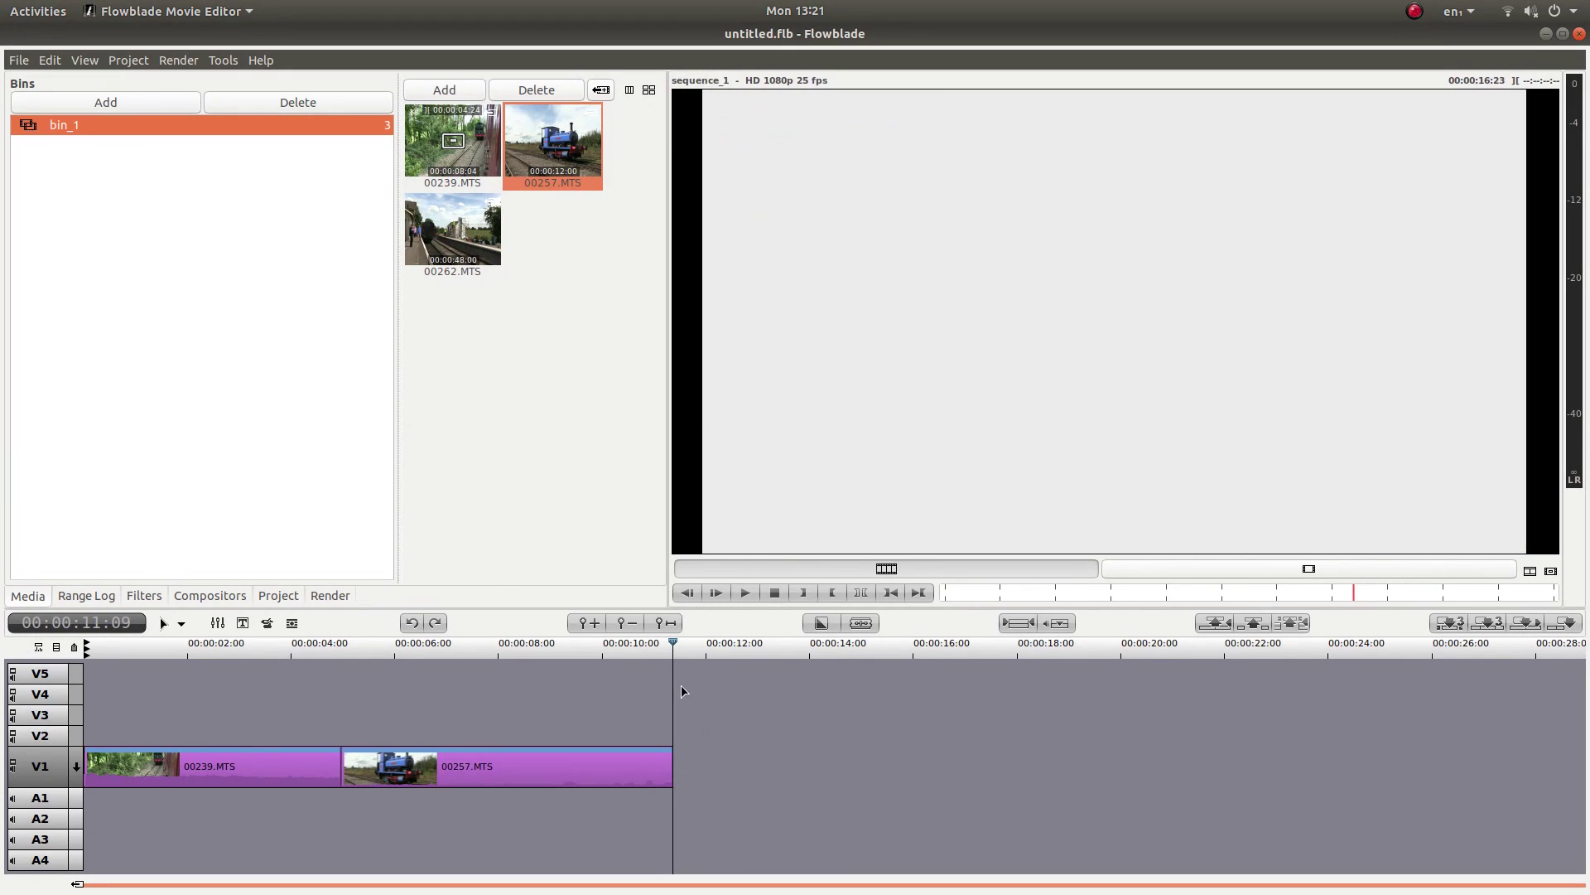
Extend the 00257.MTS clip on track V1 slightly at its end and at its start.
drag(681, 644, 628, 669)
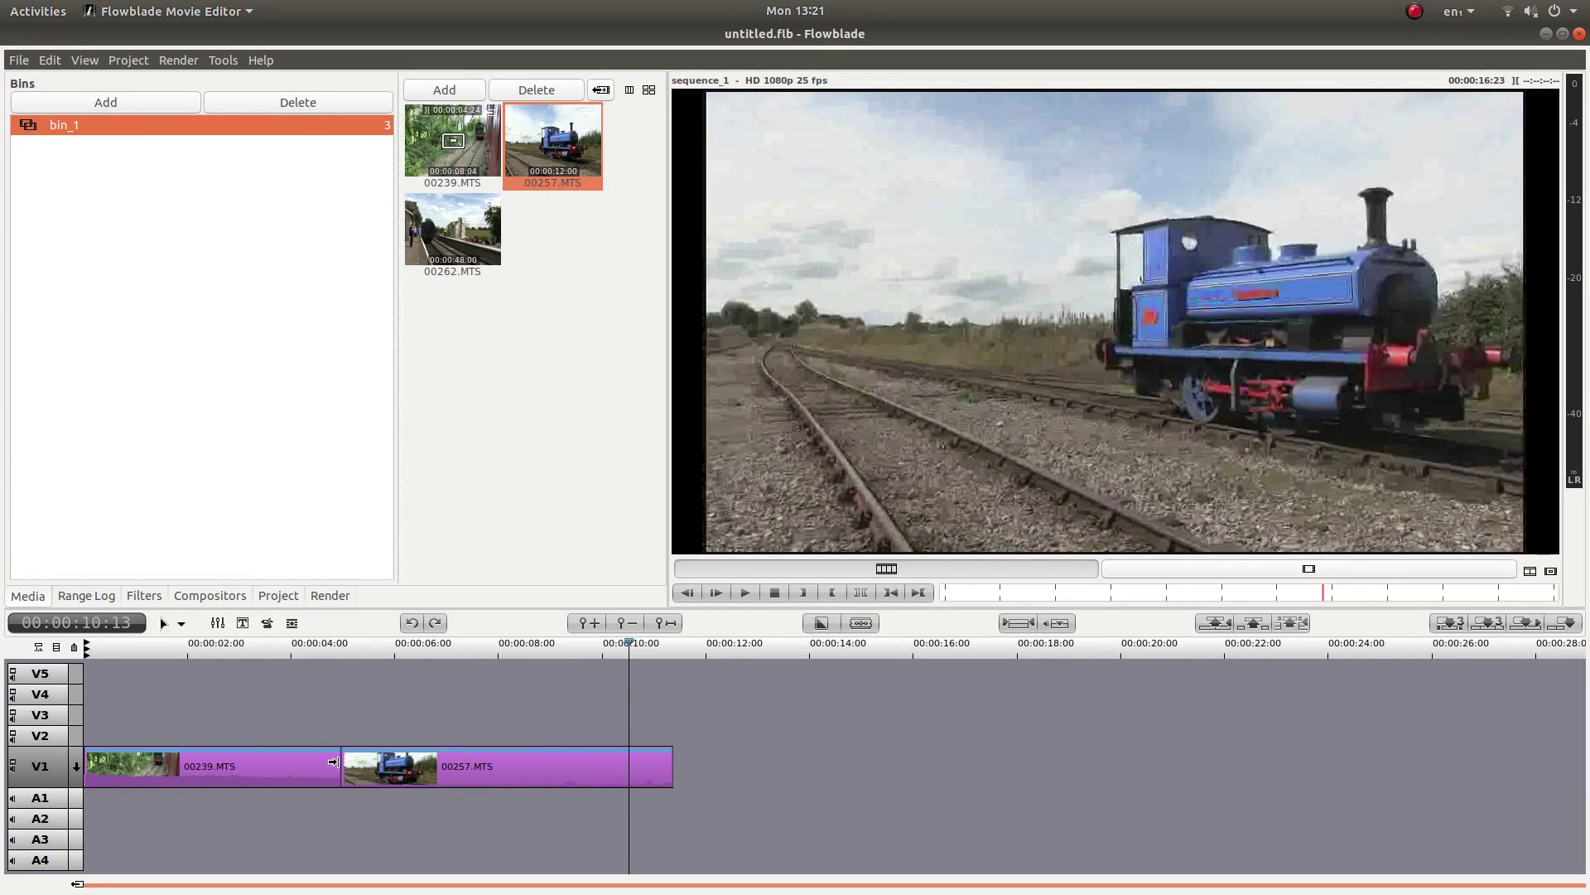
drag(335, 762, 321, 769)
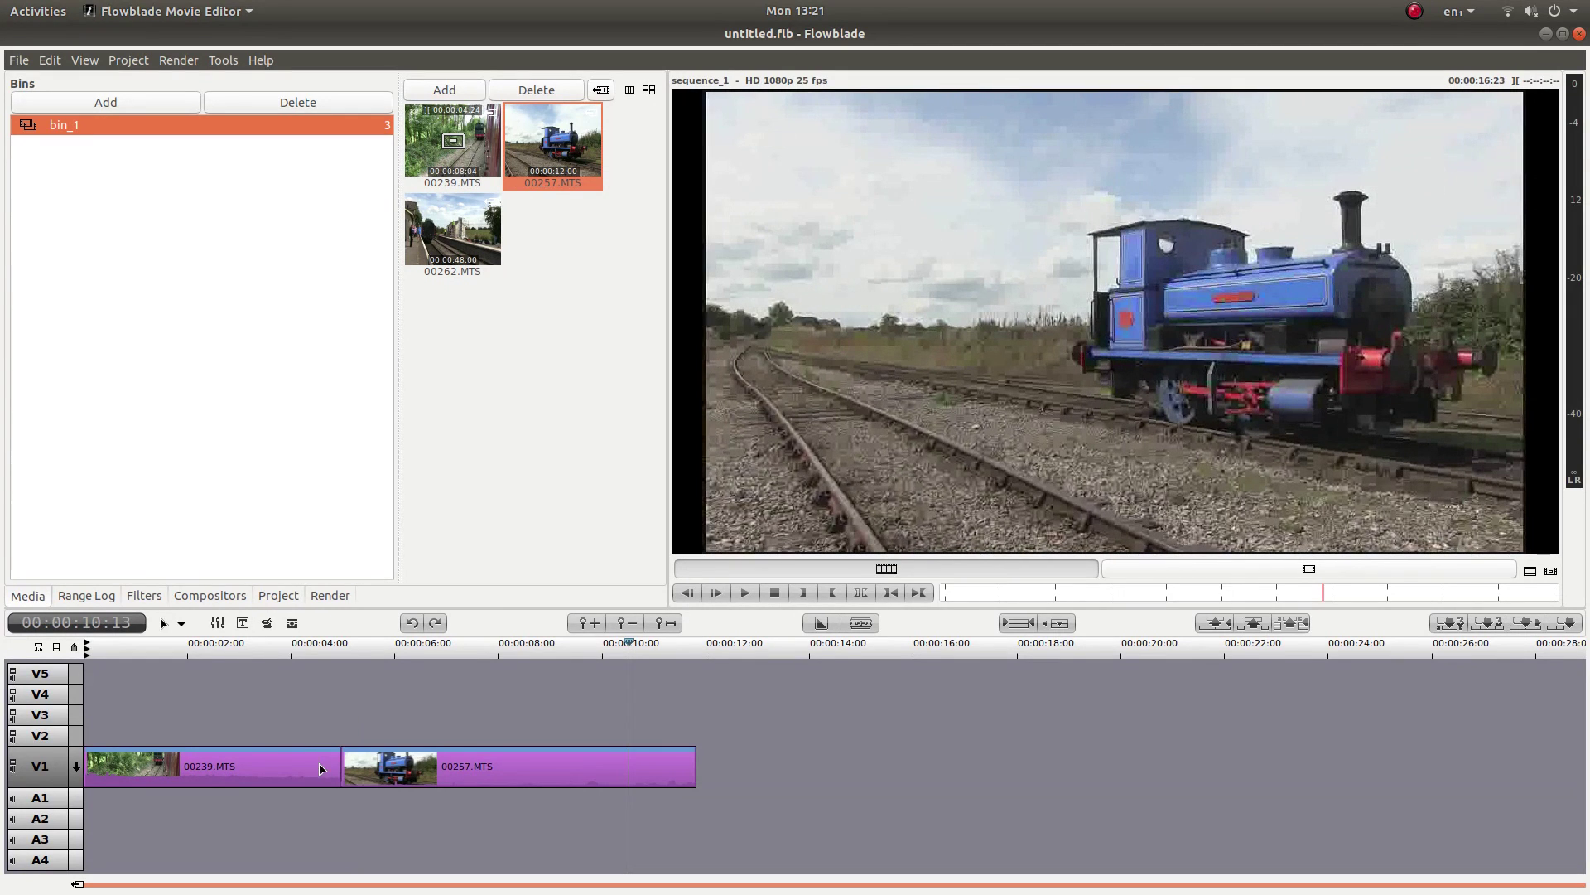
drag(635, 648, 343, 689)
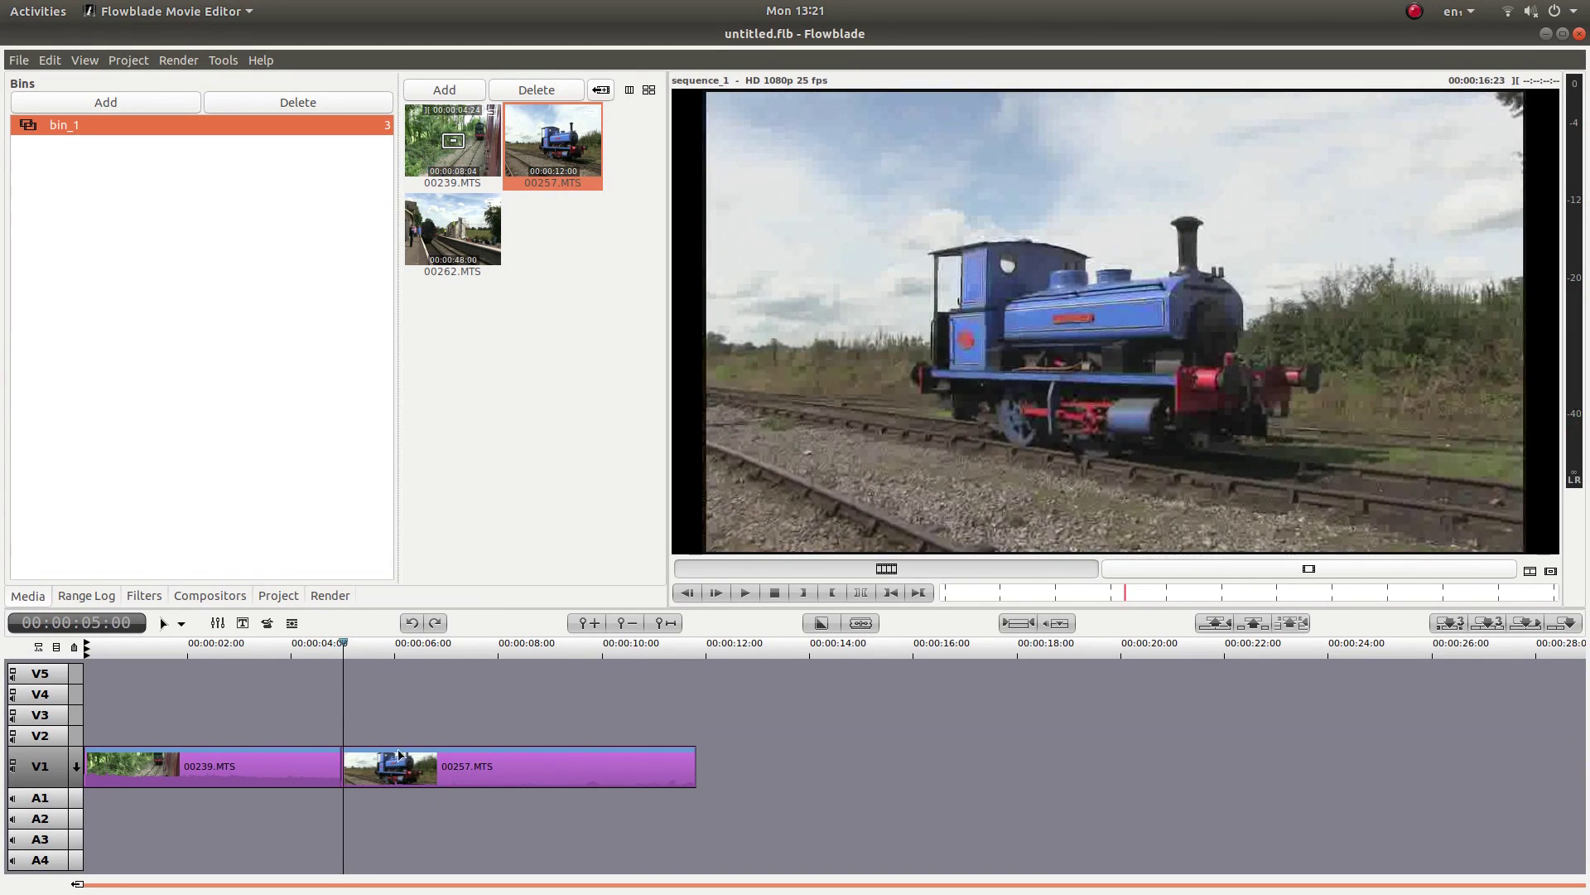
drag(343, 758, 312, 758)
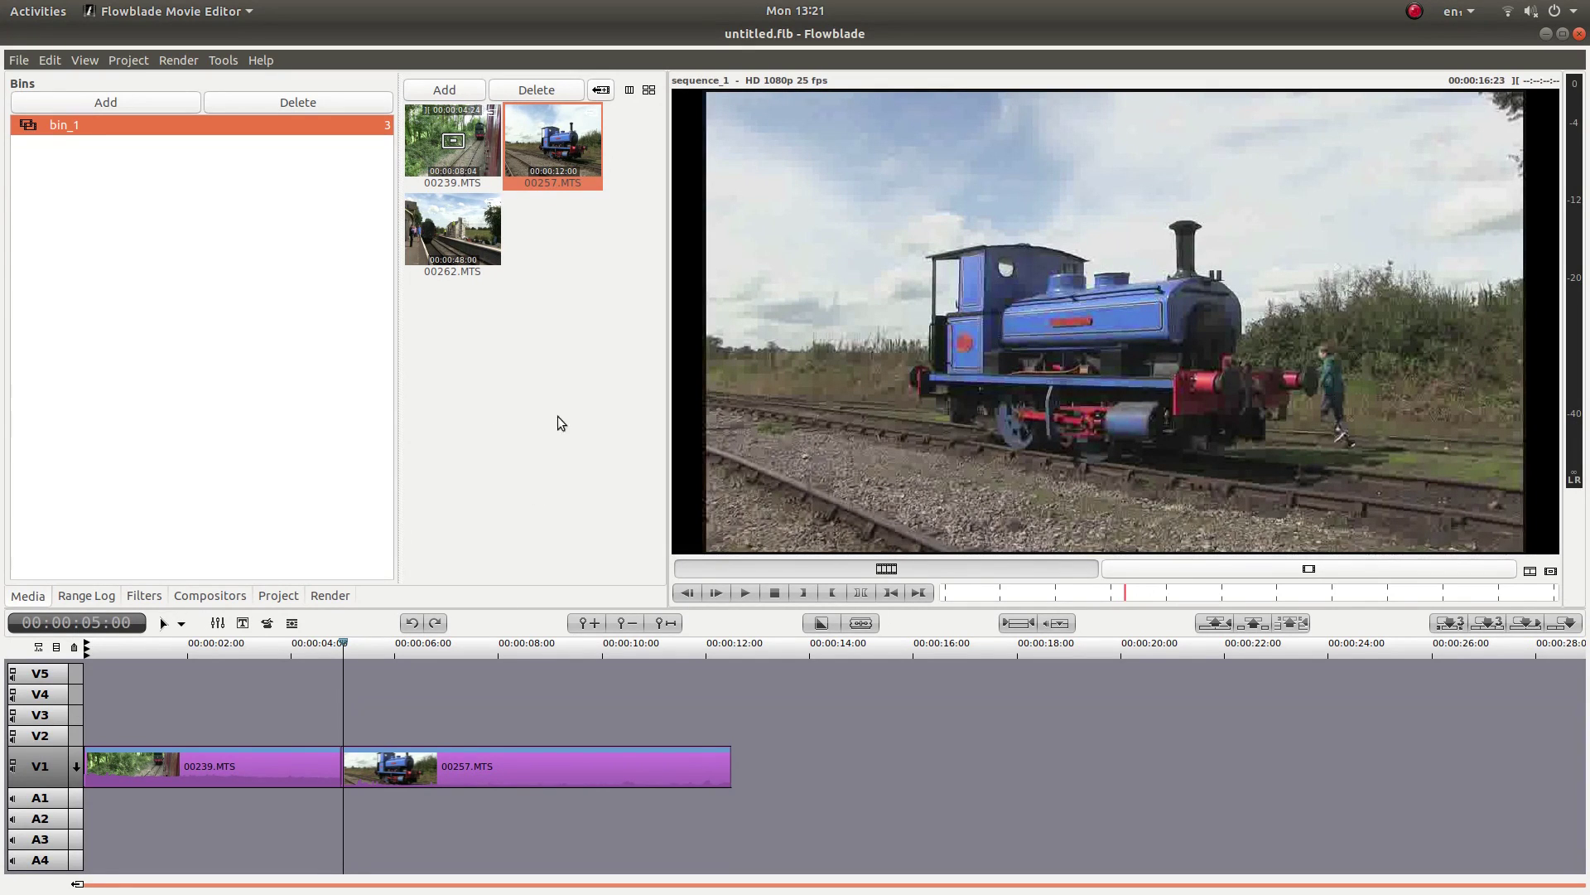
Undo the trims of the 00257.MTS clip, keeping the full-length clip on track V1.
key(ctrl+z)
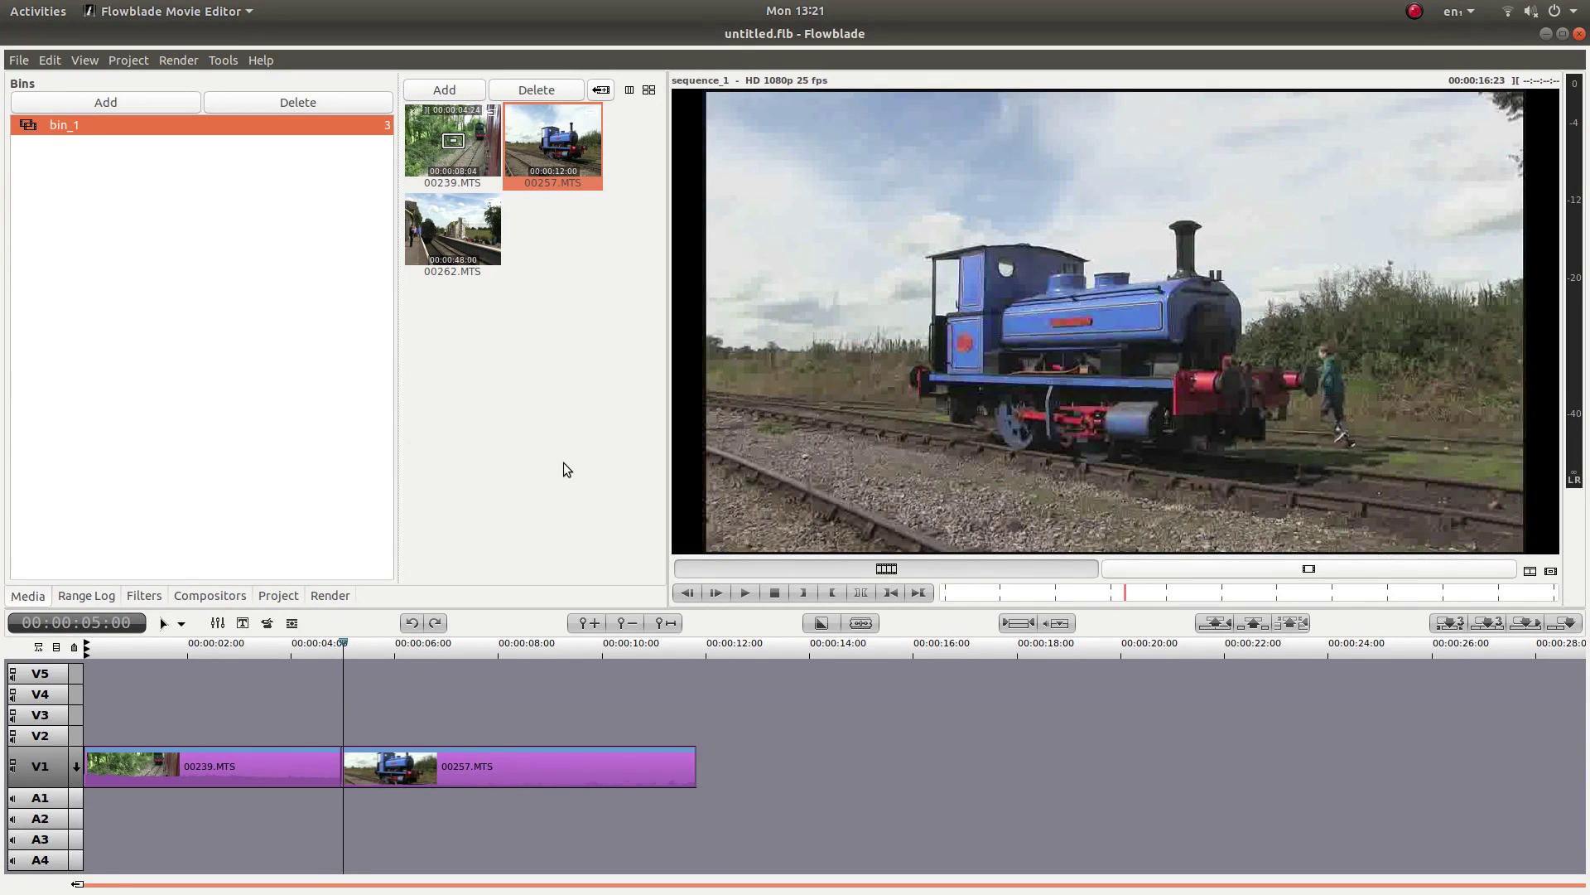
key(ctrl+z)
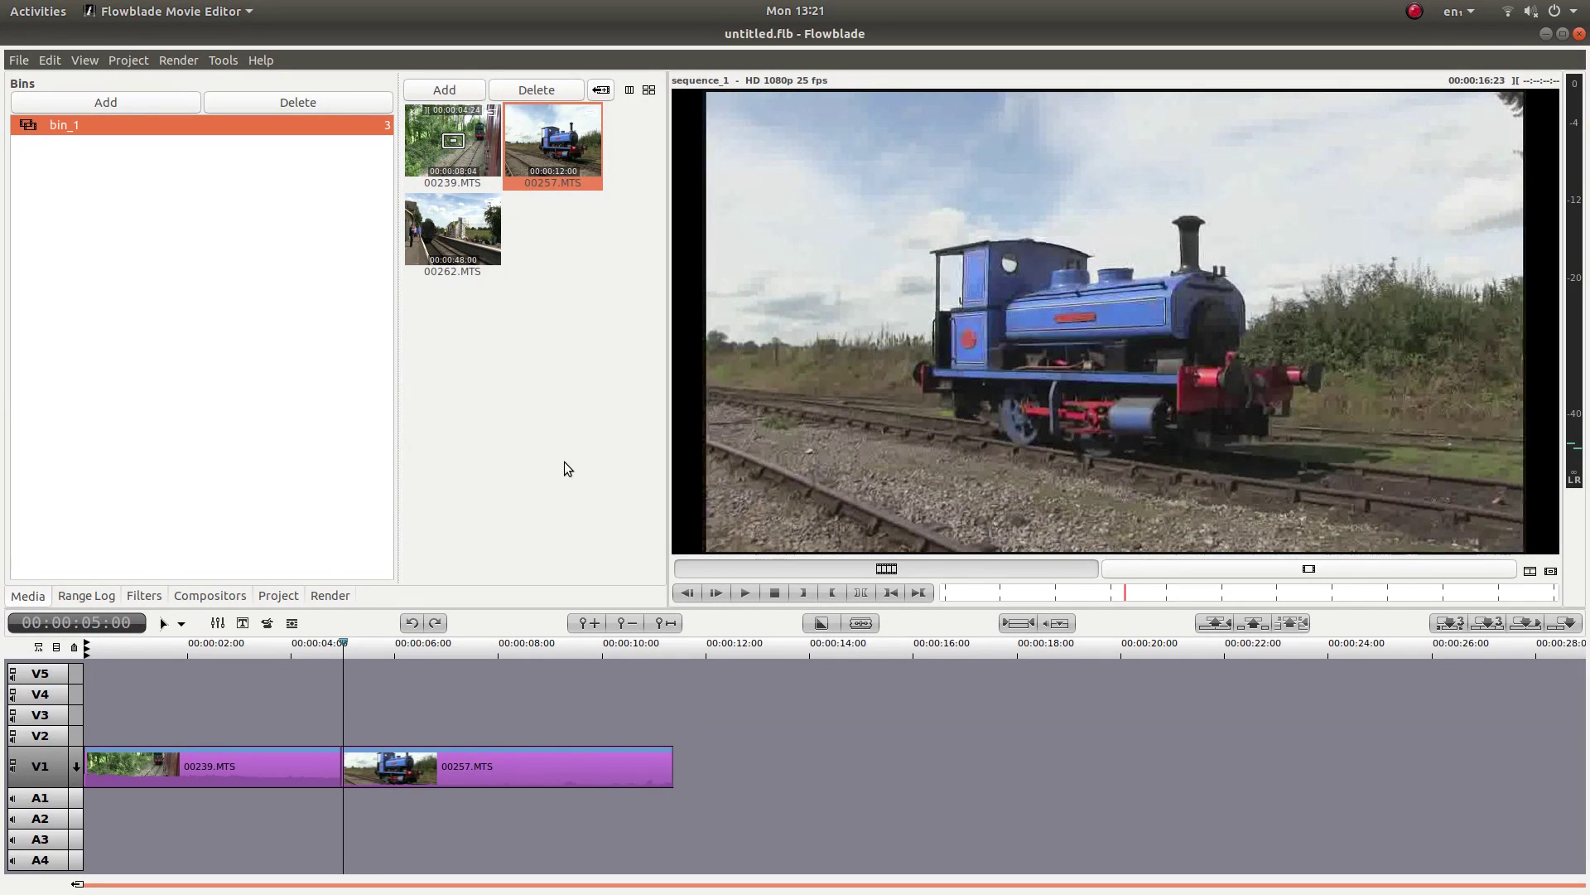
key(ctrl+z)
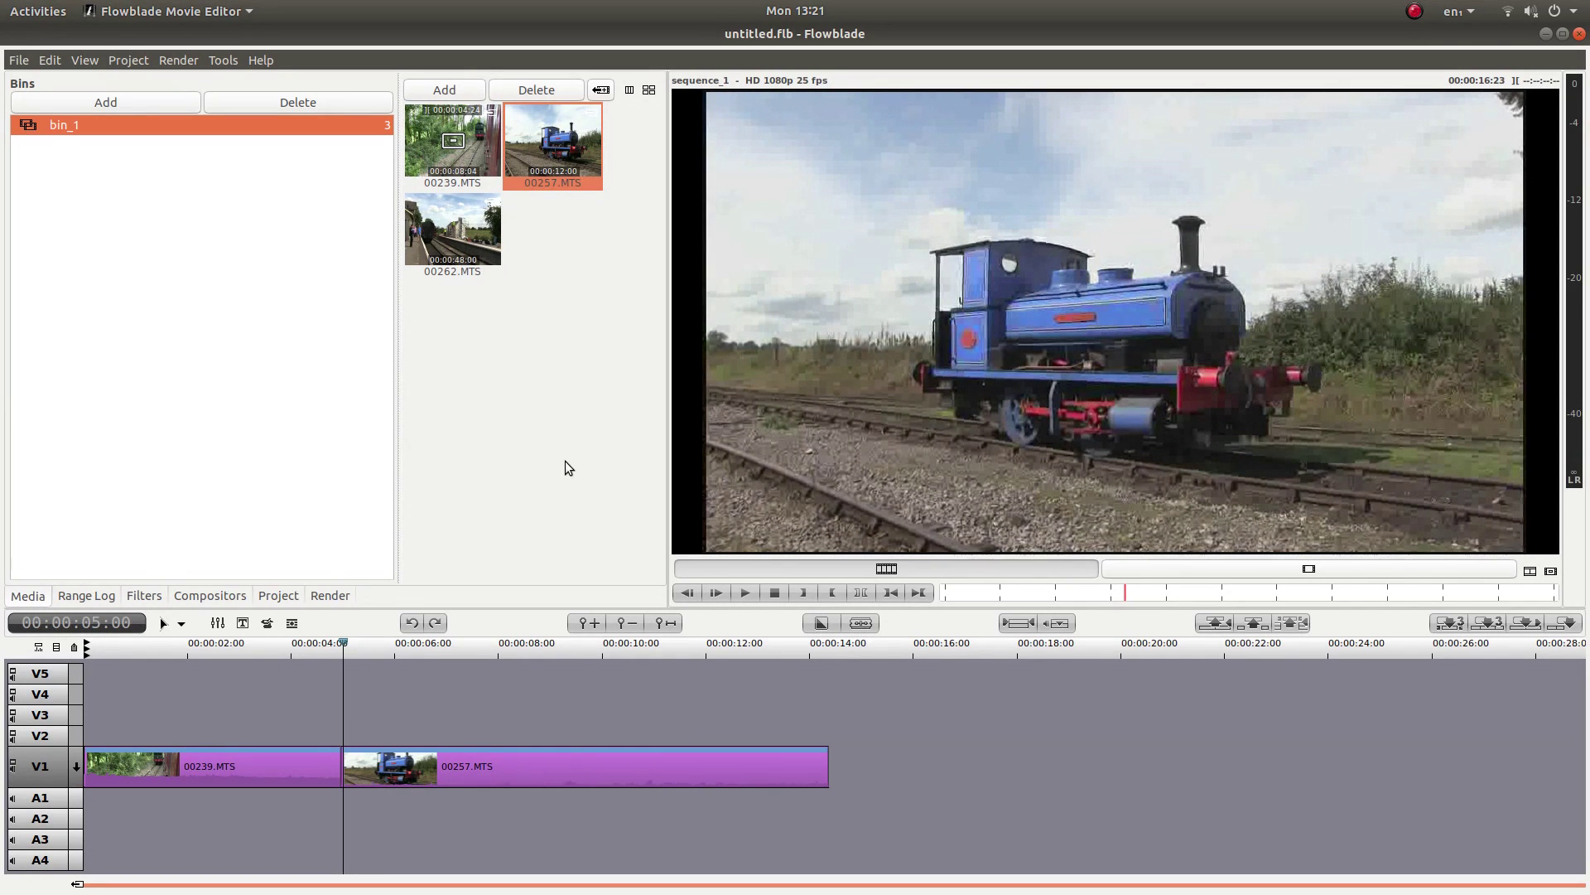
key(ctrl+z)
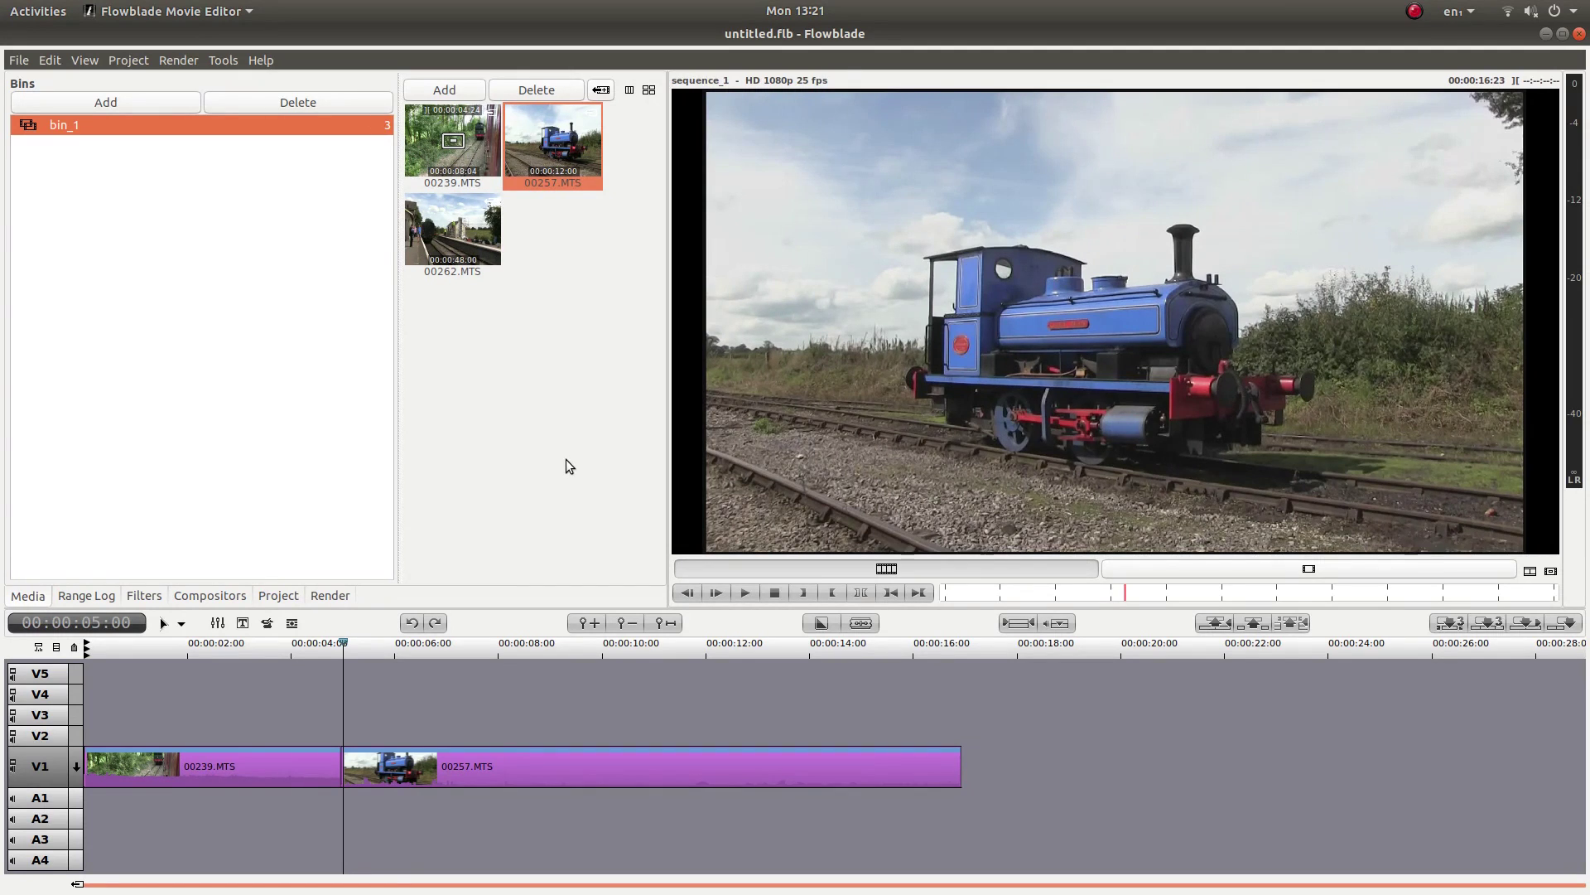
key(ctrl+z)
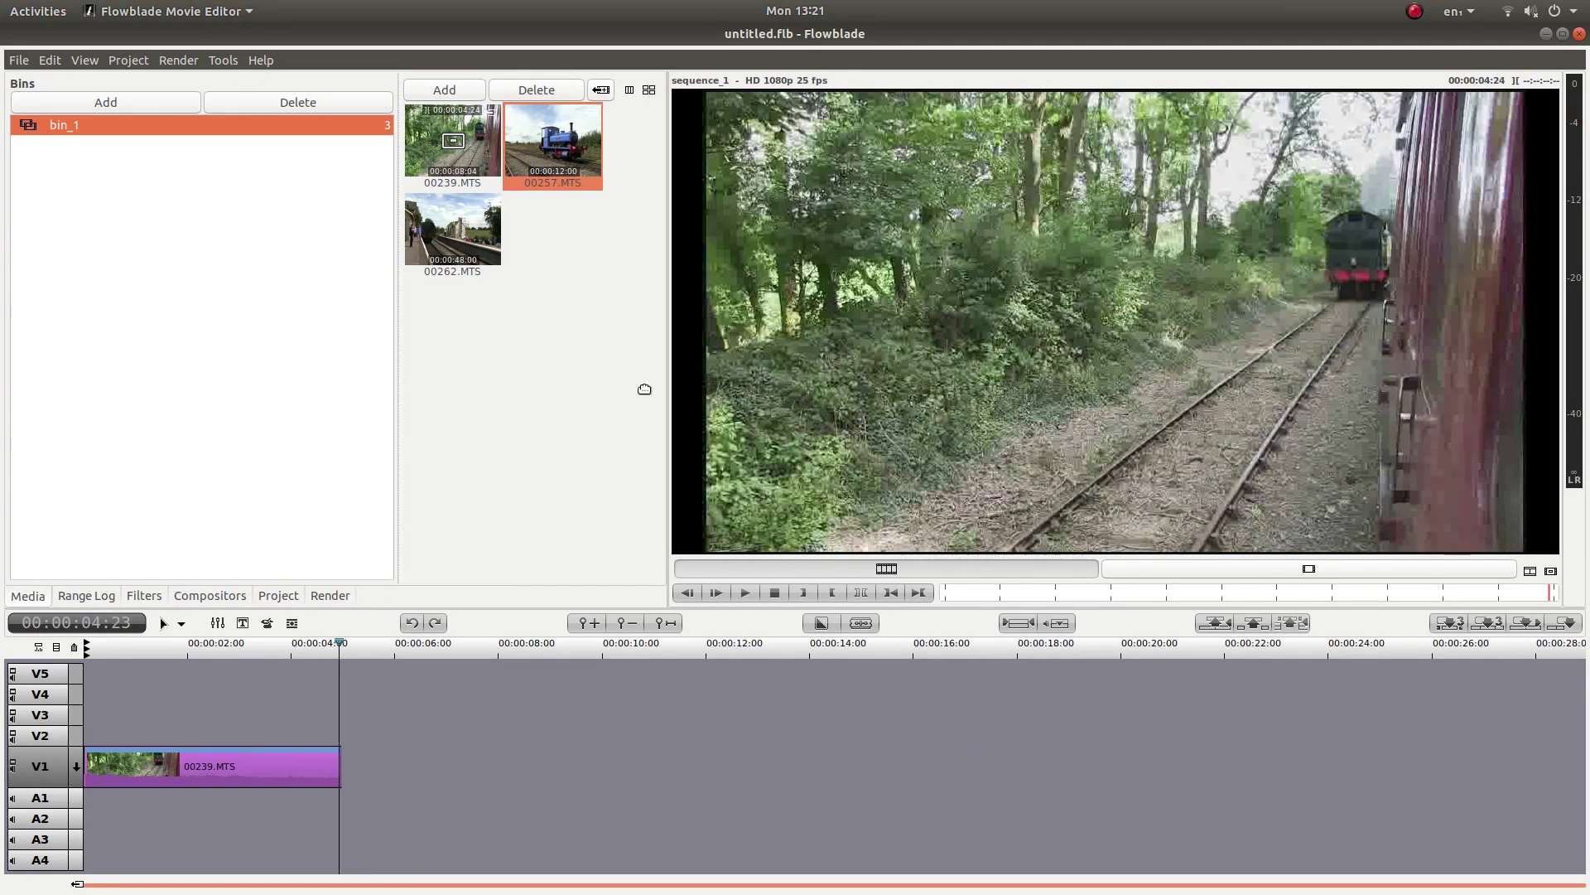
key(ctrl+y)
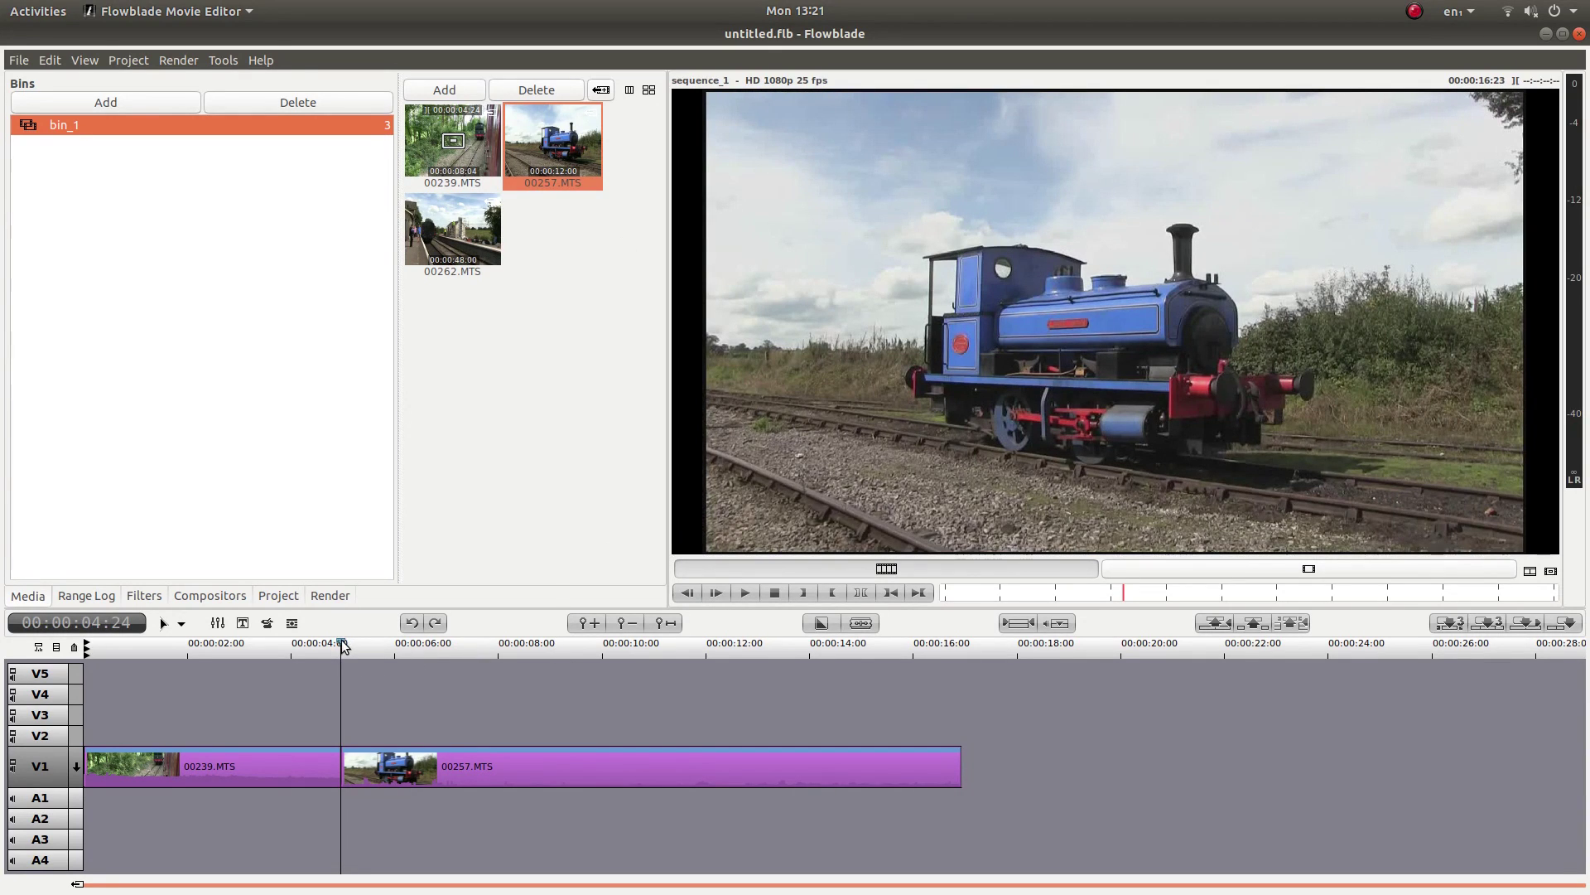
Trim the start of the 00257.MTS clip to timeline position 00:00:07:07 and its end to 00:00:11:08.
drag(343, 646, 461, 648)
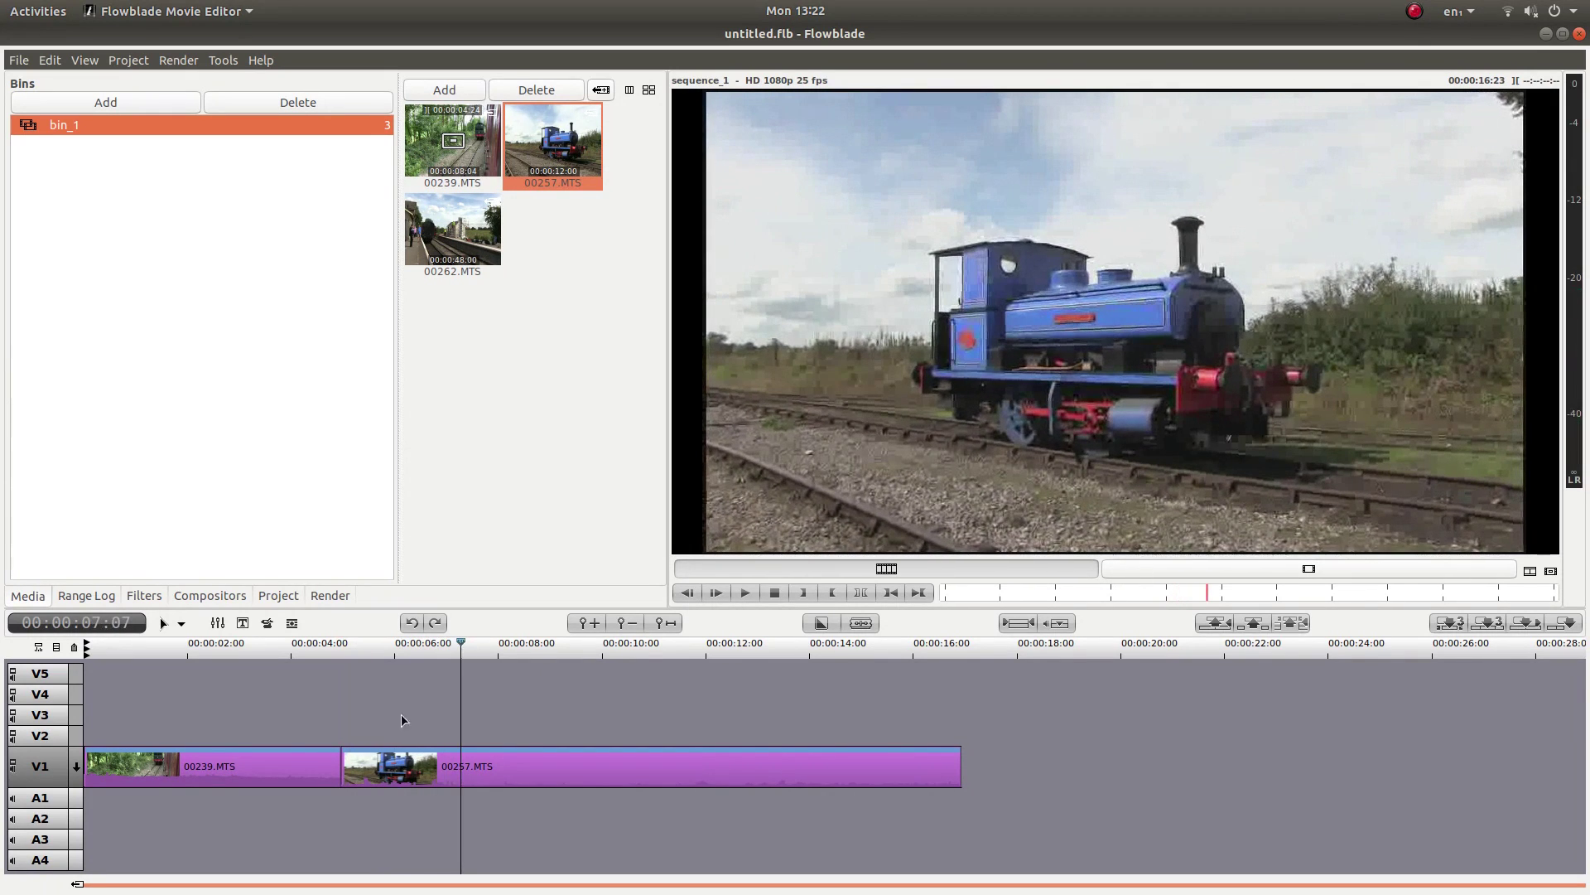
drag(351, 762, 466, 755)
drag(460, 648, 670, 653)
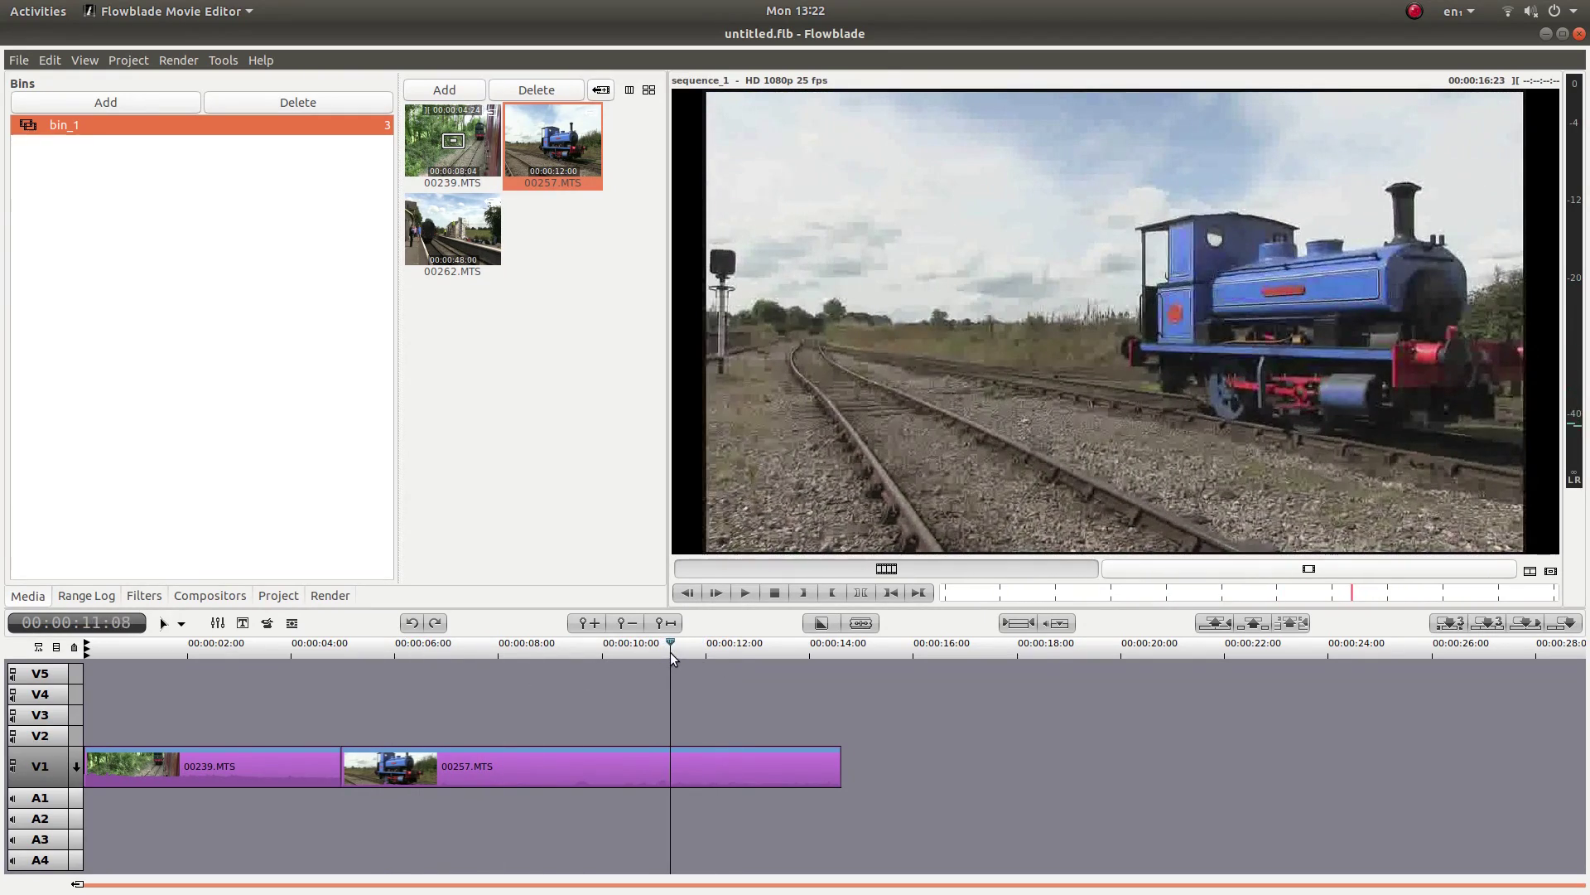
drag(828, 760, 673, 762)
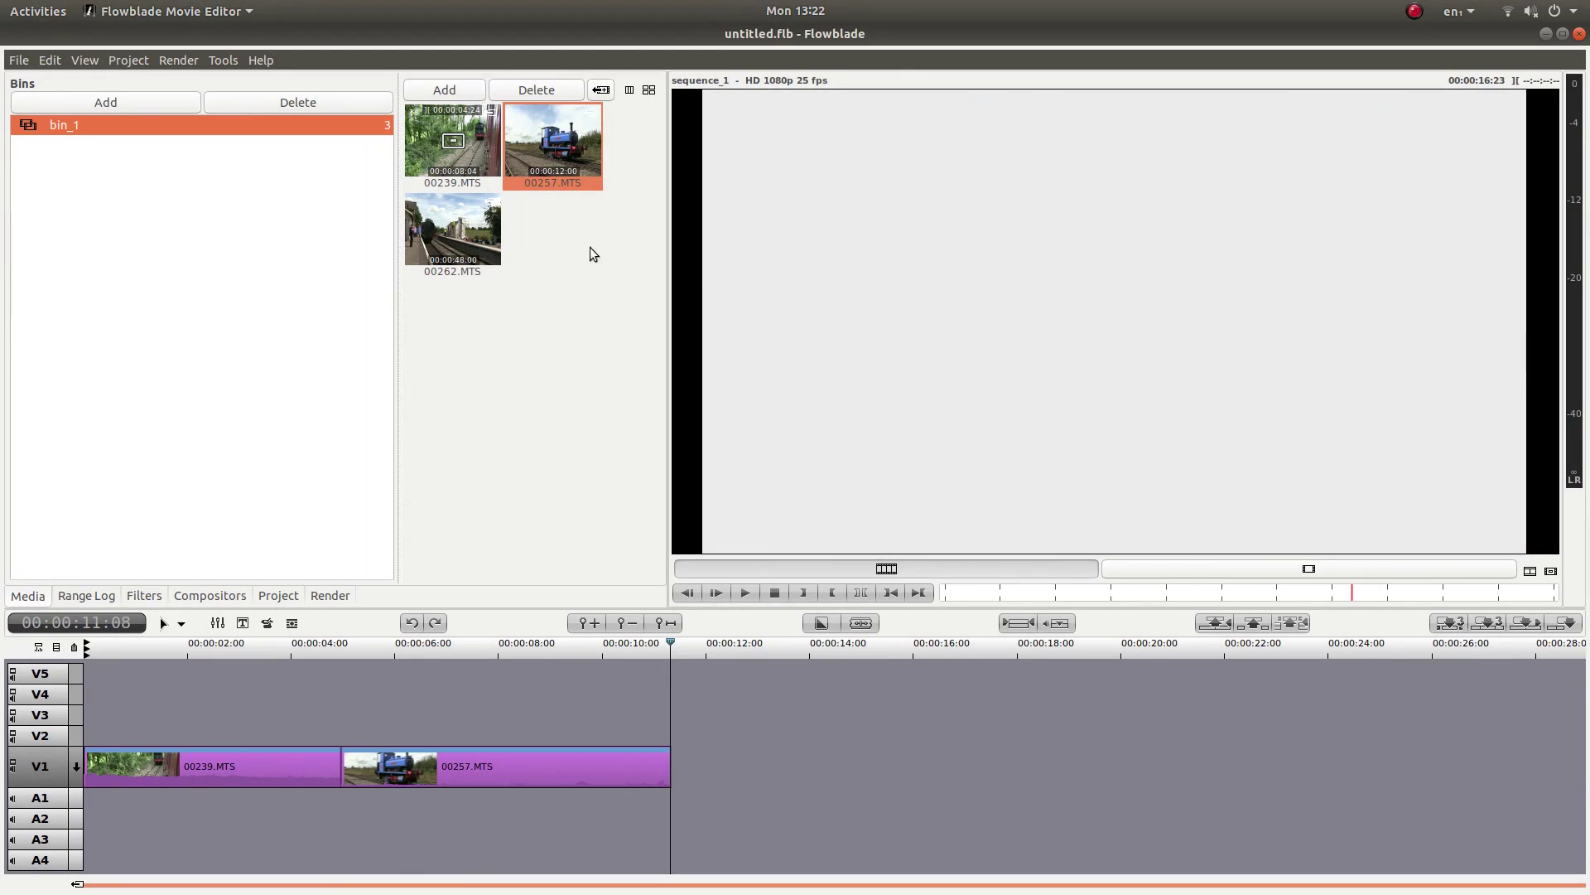
Append the 00262.MTS clip directly after 00257.MTS on track V1.
drag(465, 240, 701, 772)
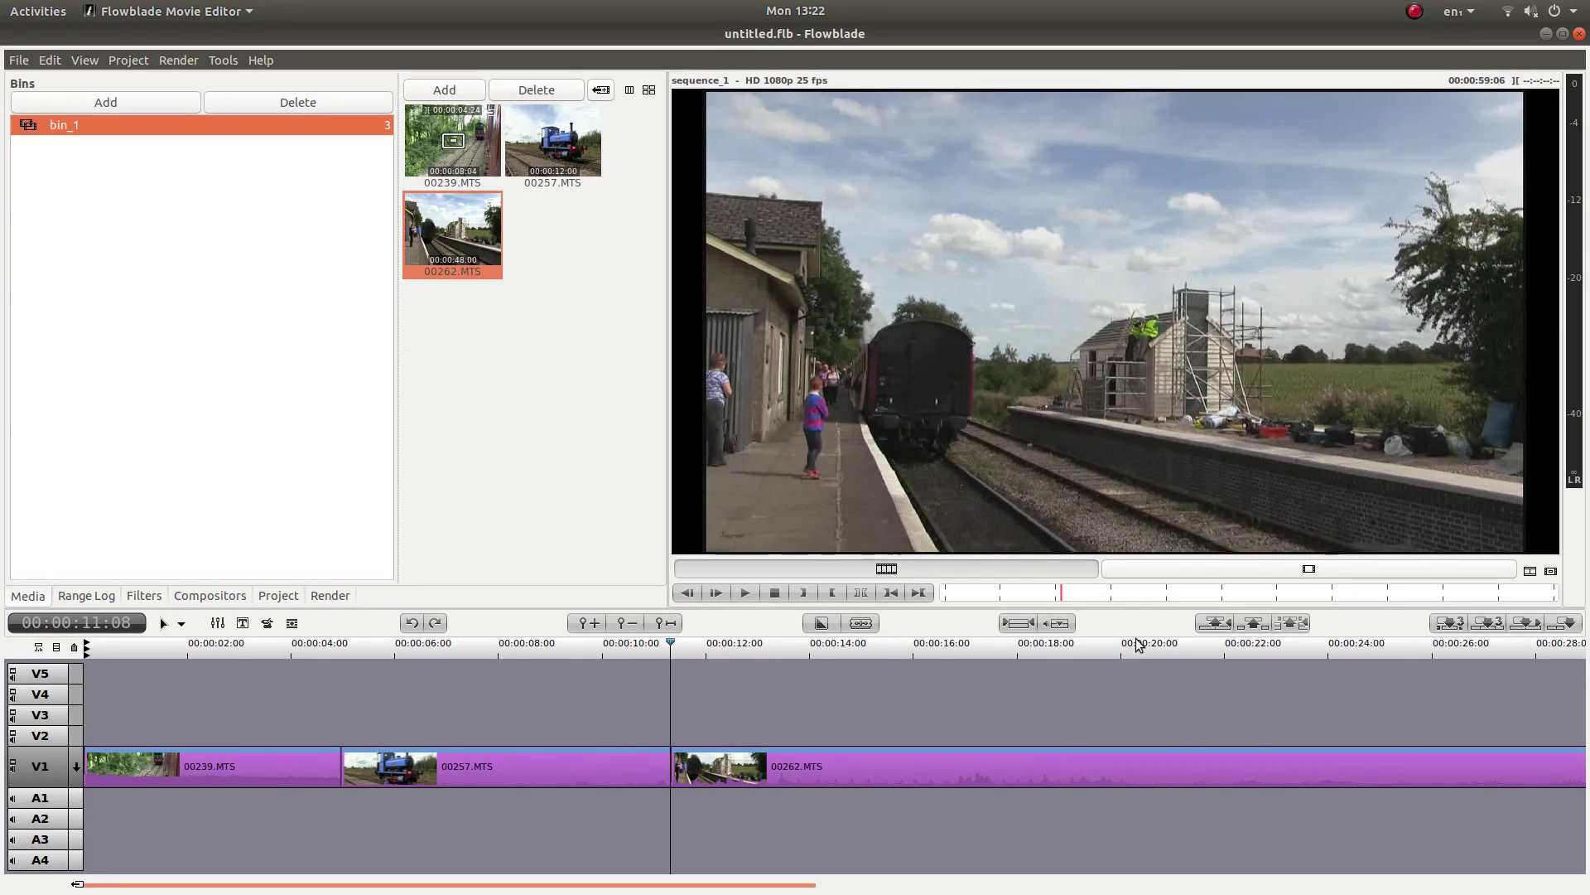
scroll(1128, 691, down, 4)
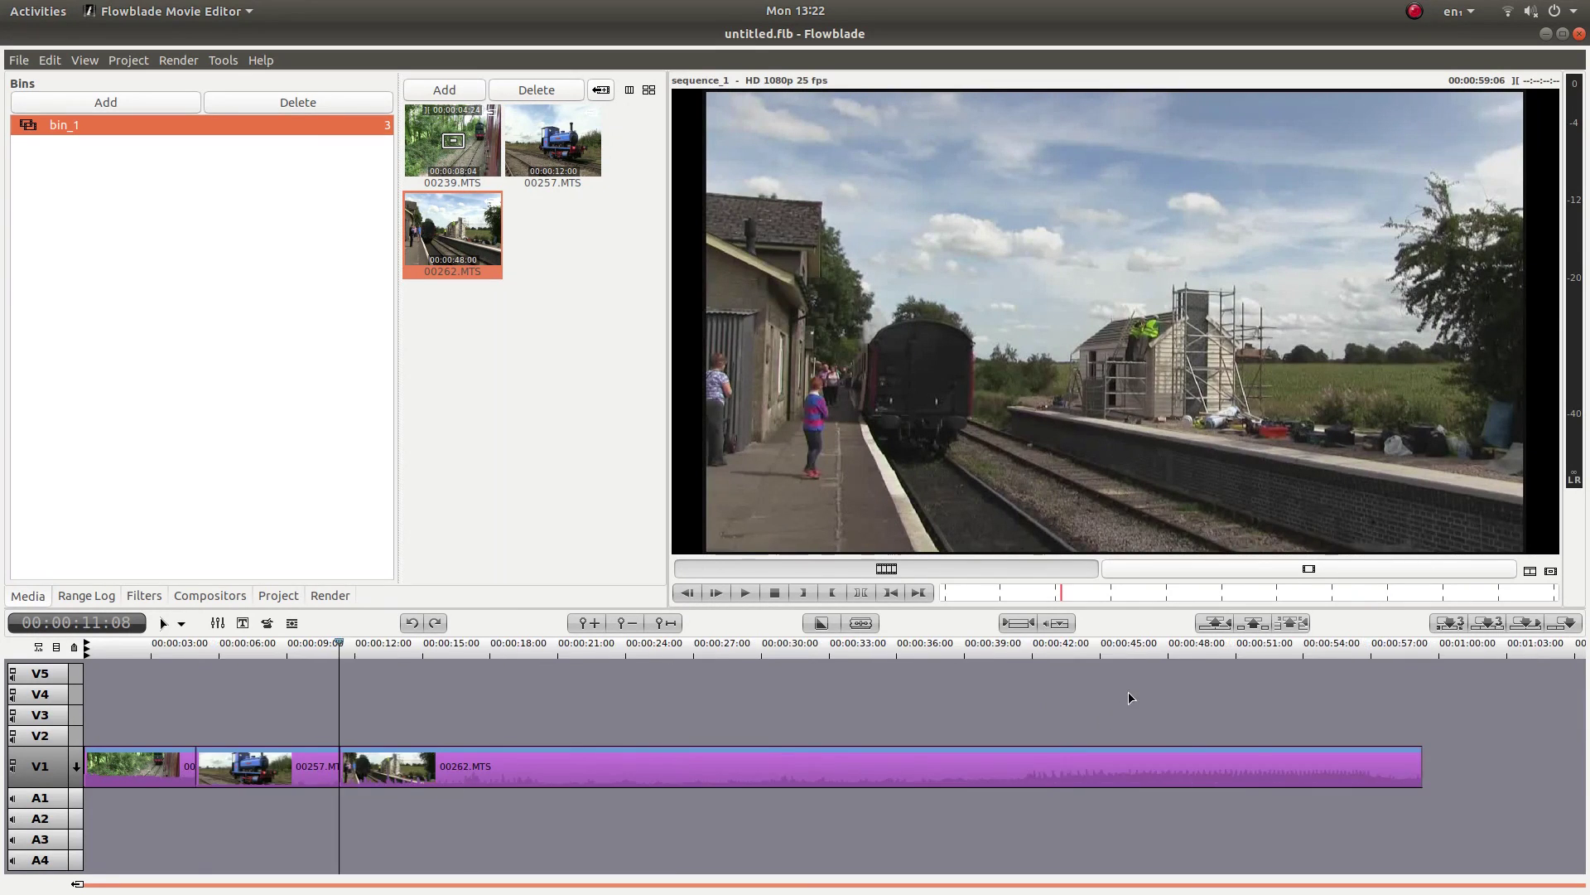
scroll(1059, 703, up, 2)
Trim the start of the 00262.MTS clip to timeline position 00:00:36:10 and its end to about 00:00:27:12.
click(341, 643)
drag(344, 645, 906, 659)
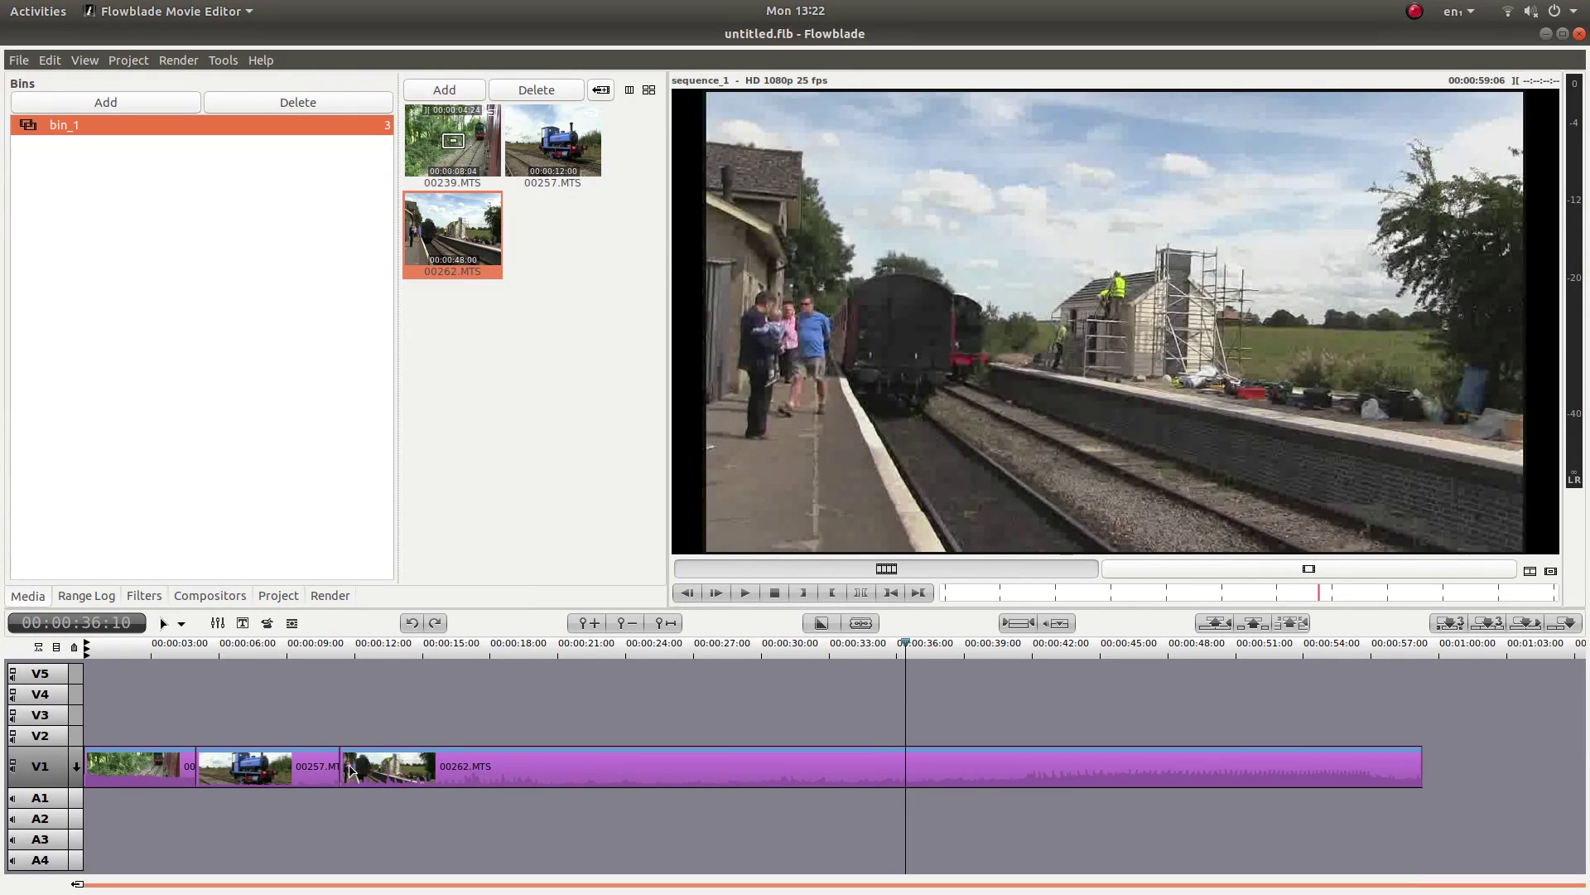
drag(349, 759, 907, 749)
drag(851, 647, 704, 681)
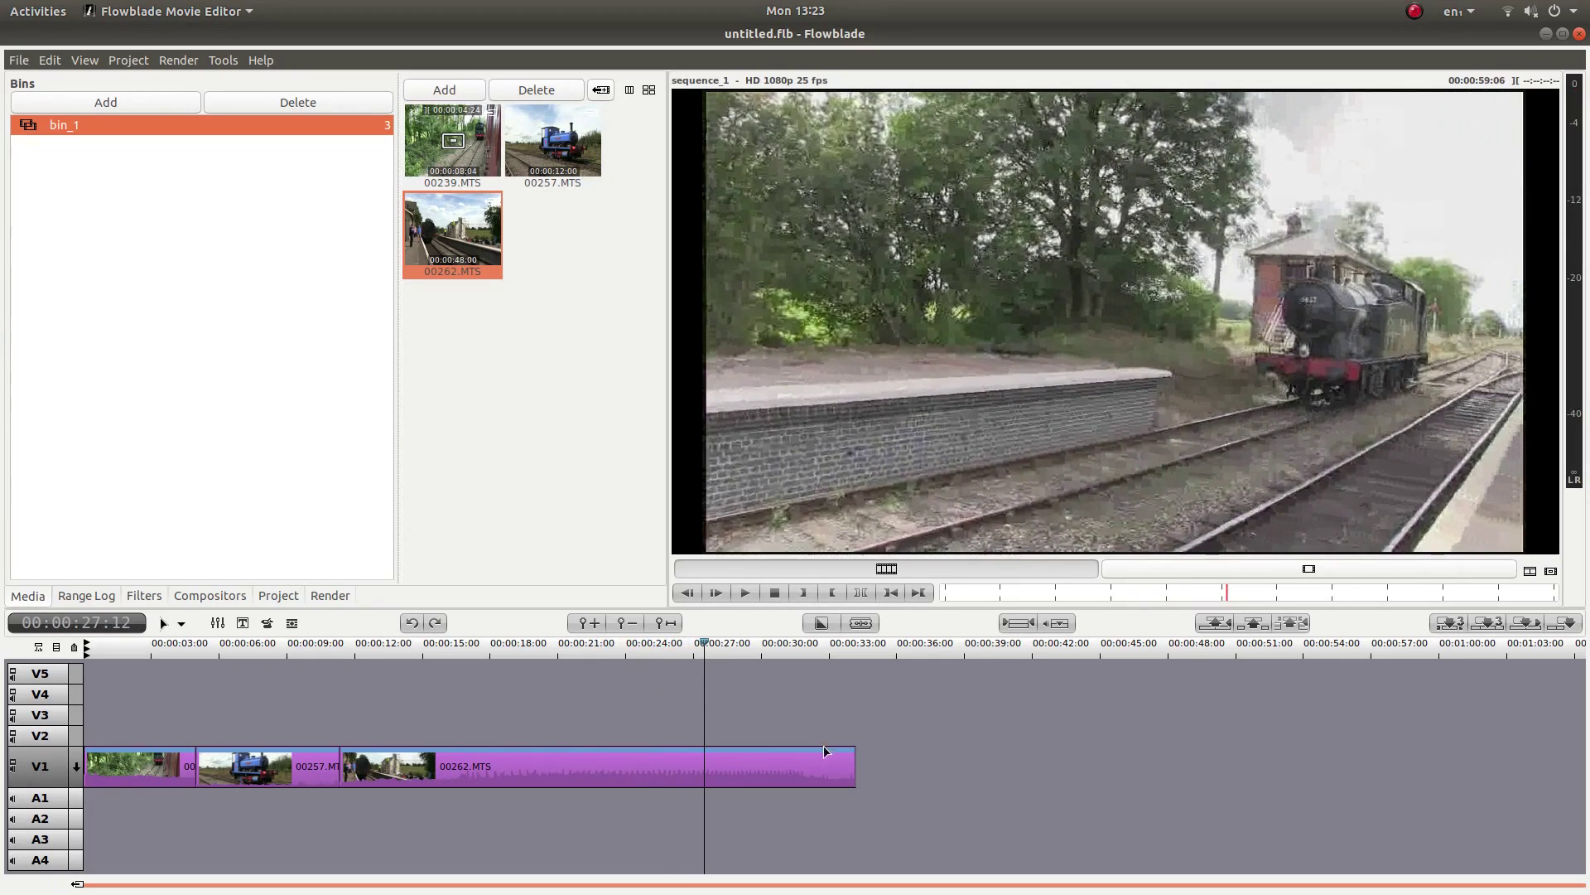
drag(849, 757, 702, 769)
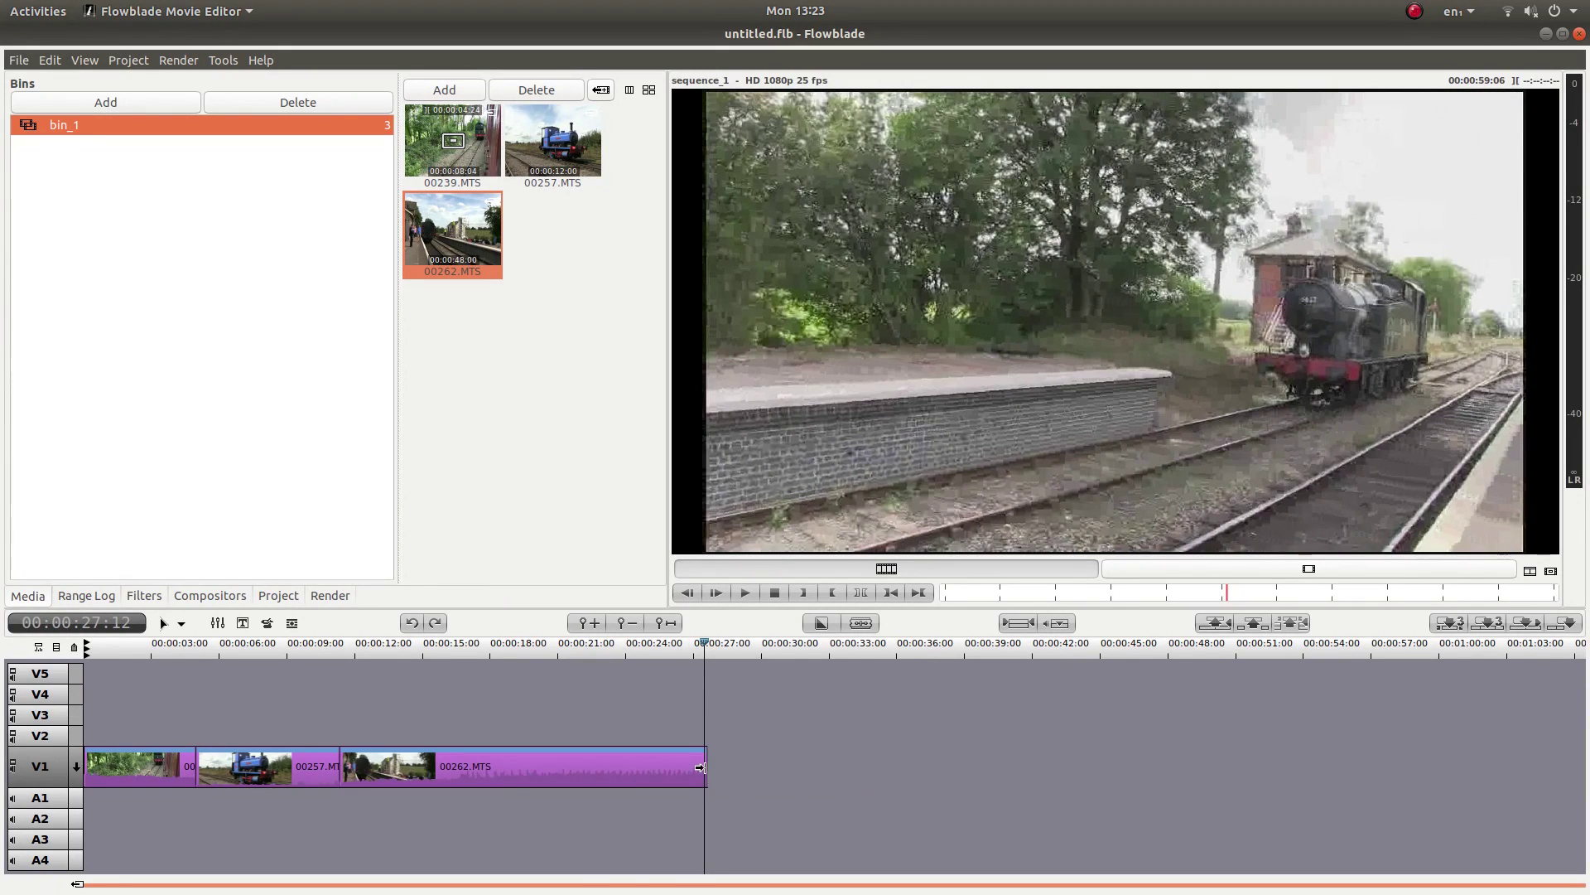
Play the sequence from its beginning, stop it, and move the playhead to the last frame at 00:00:27:14.
drag(707, 649, 46, 677)
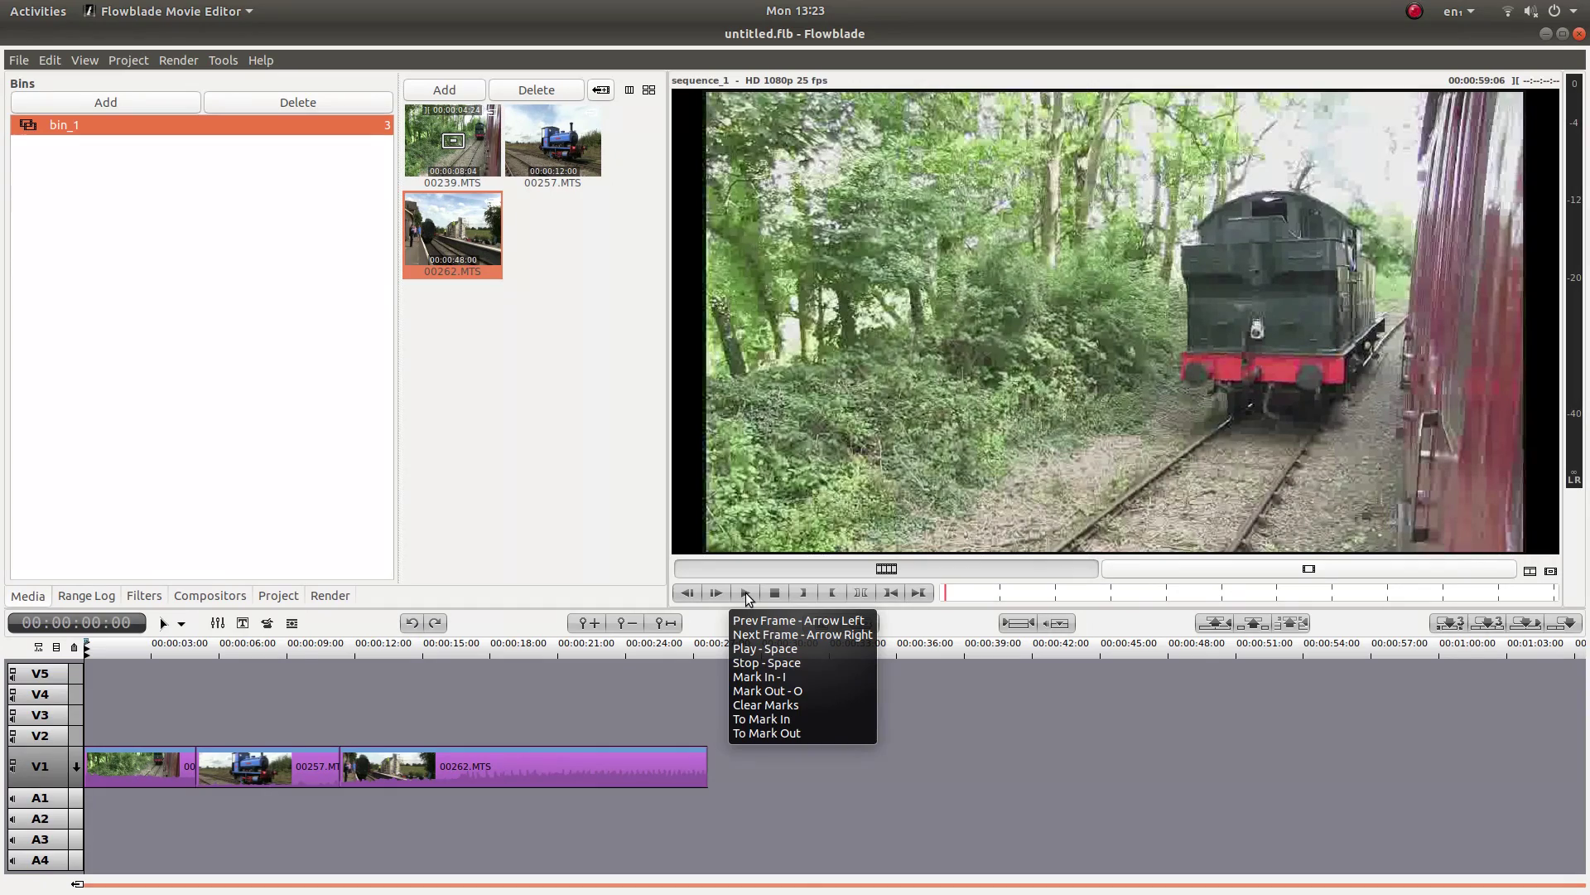
click(745, 593)
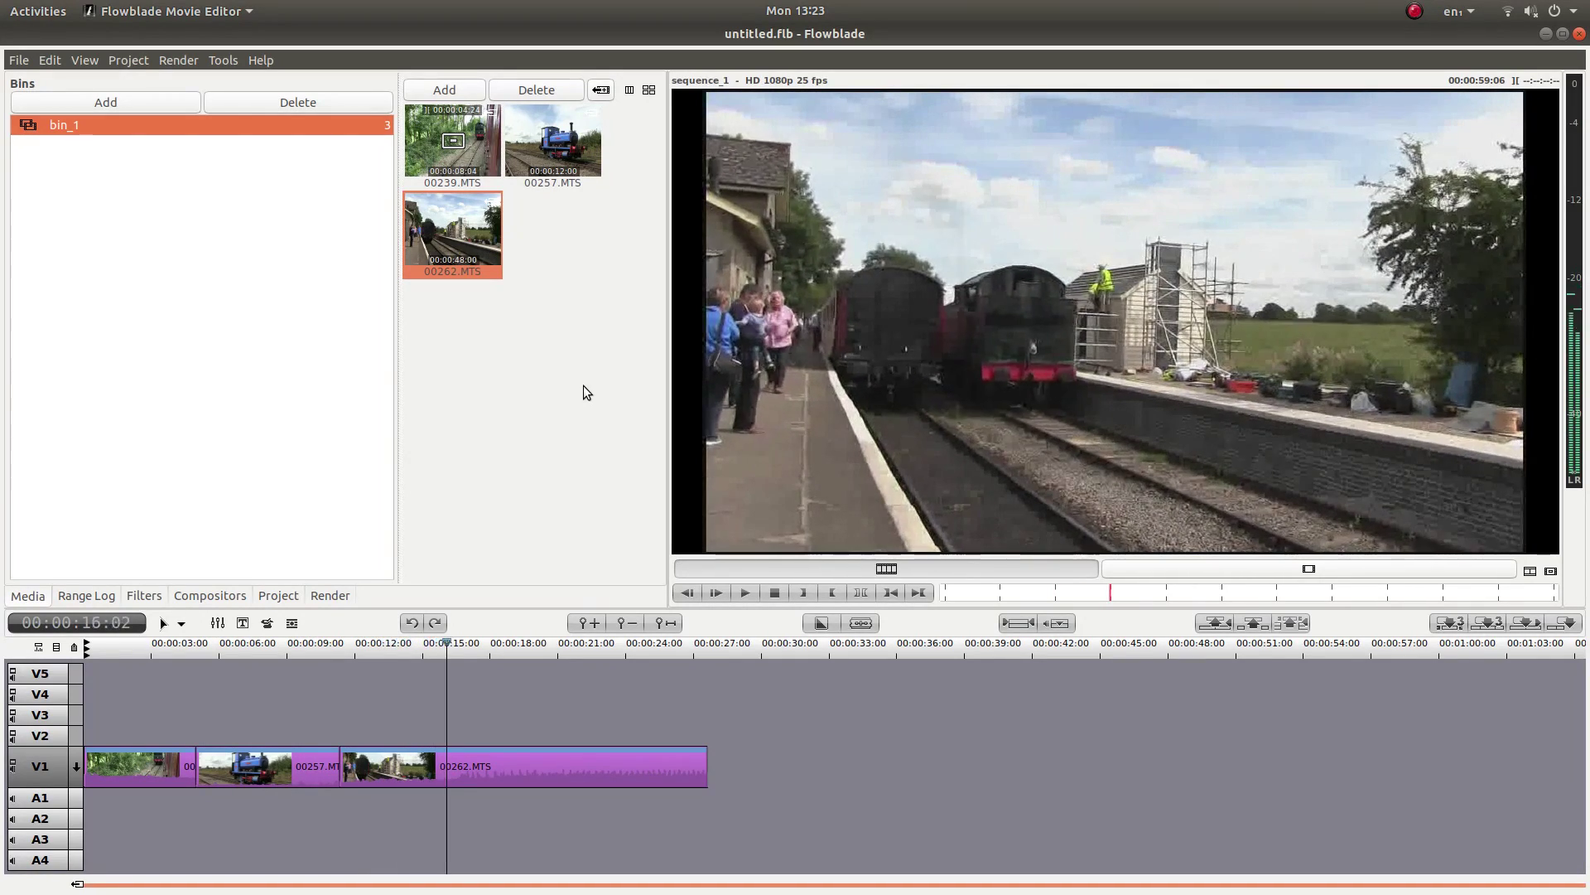
click(775, 594)
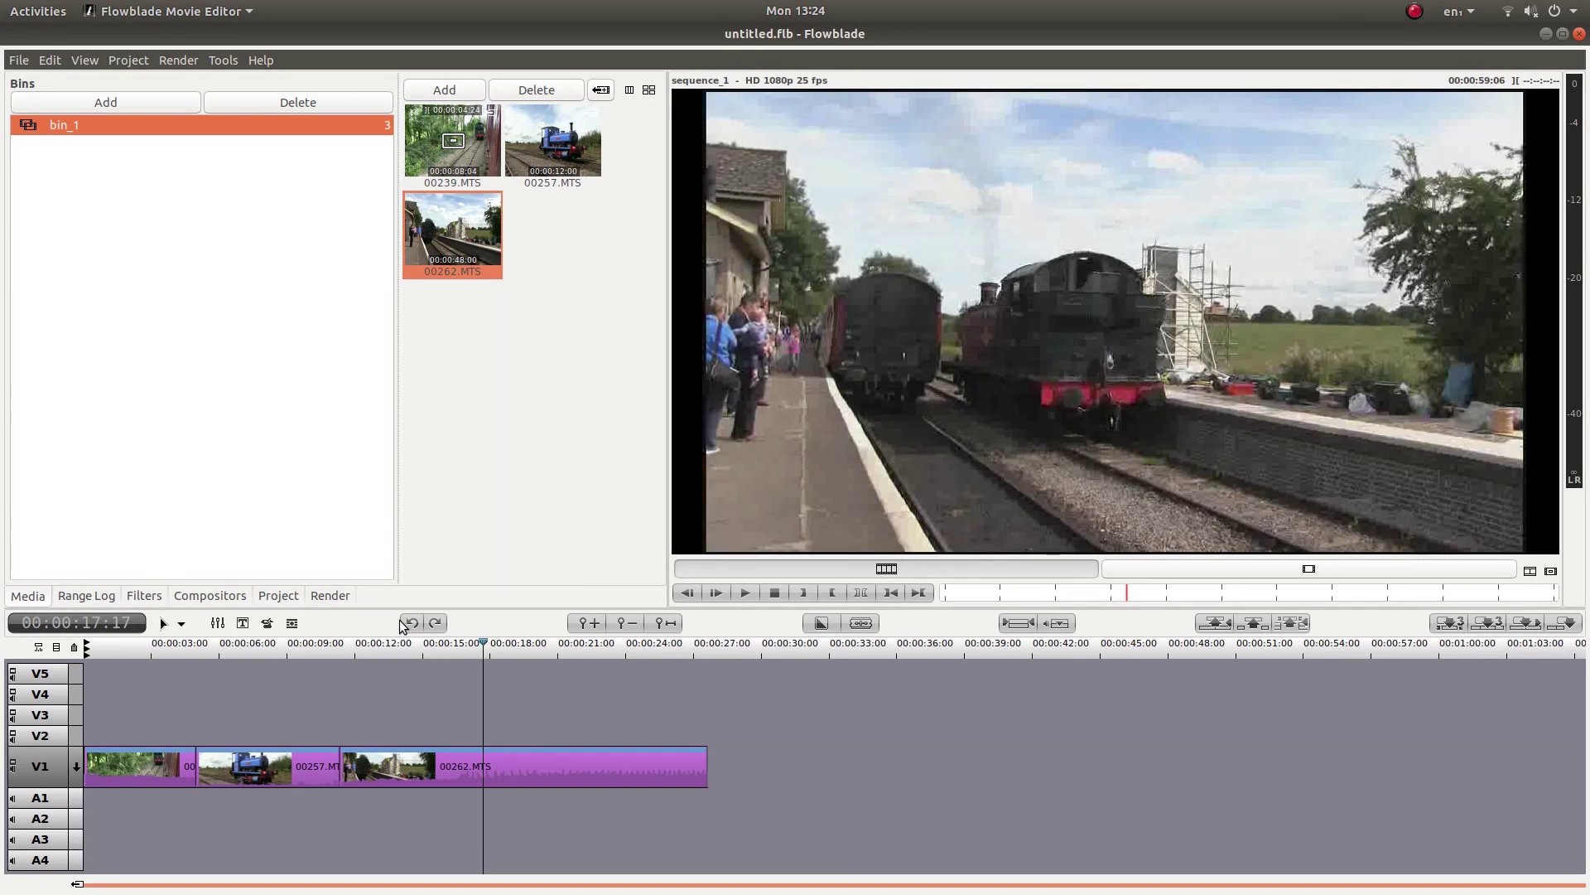
drag(485, 646, 706, 645)
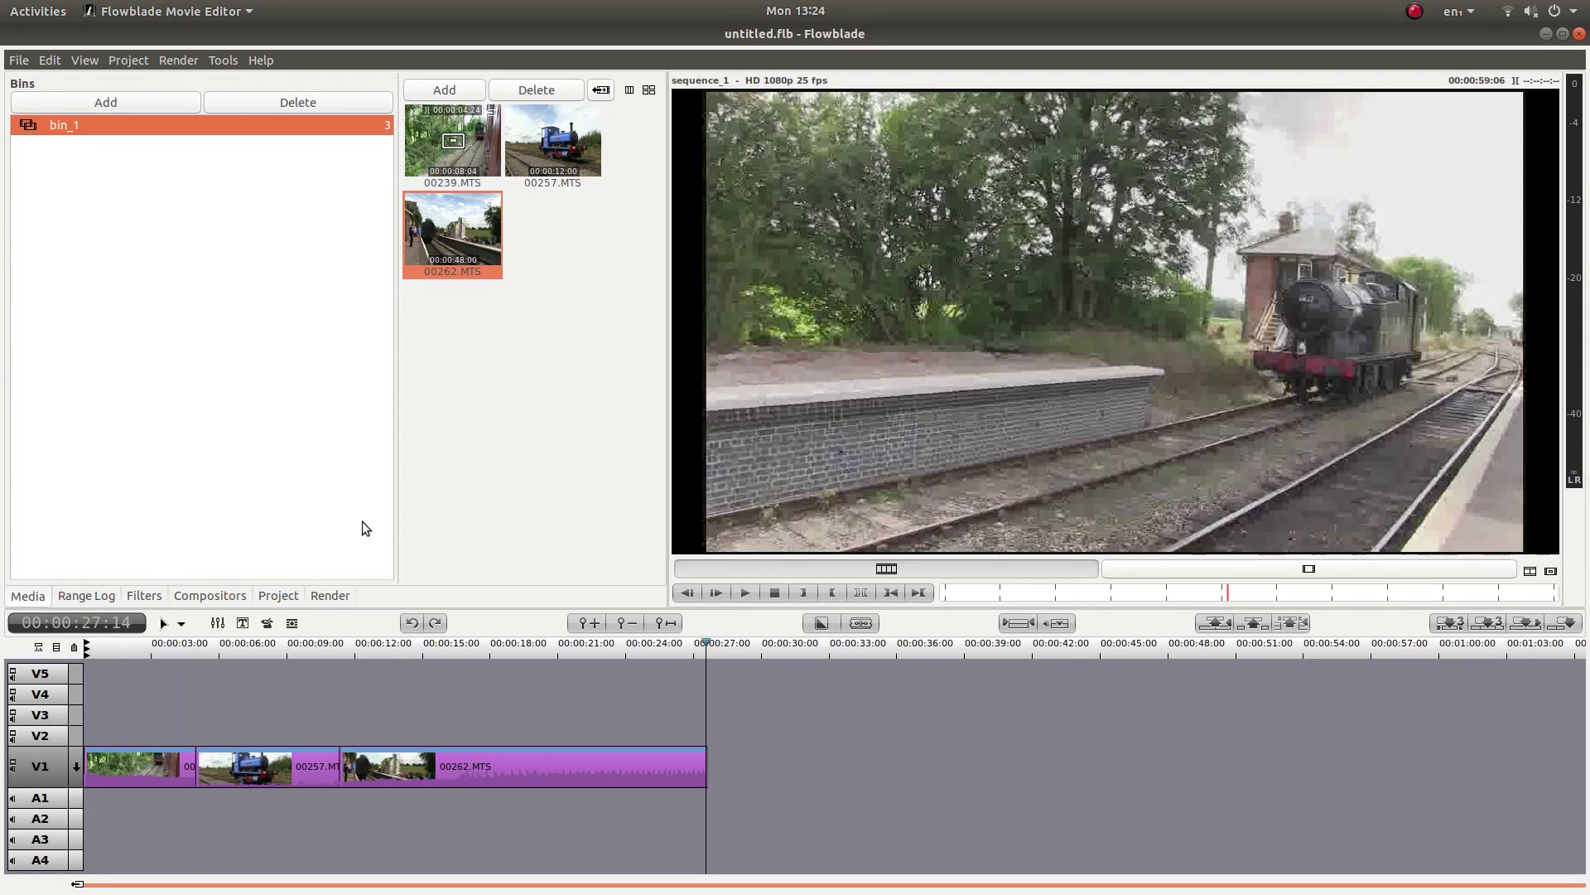
Switch the project from proxy to original media in the Proxy Manager, close it, and place the playhead at the timeline start.
click(127, 60)
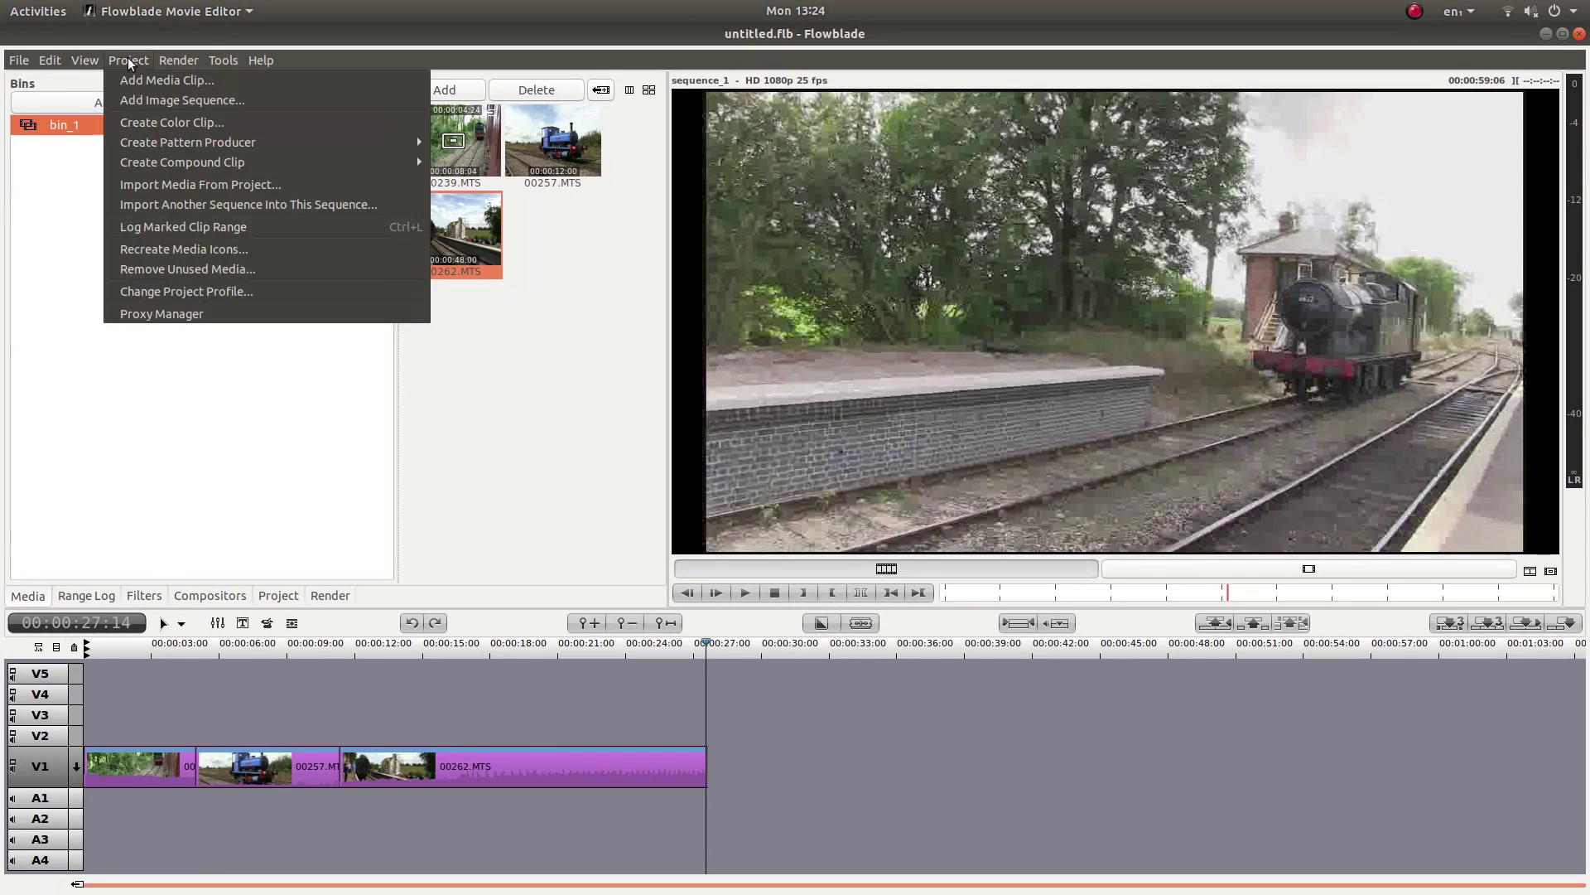
click(201, 313)
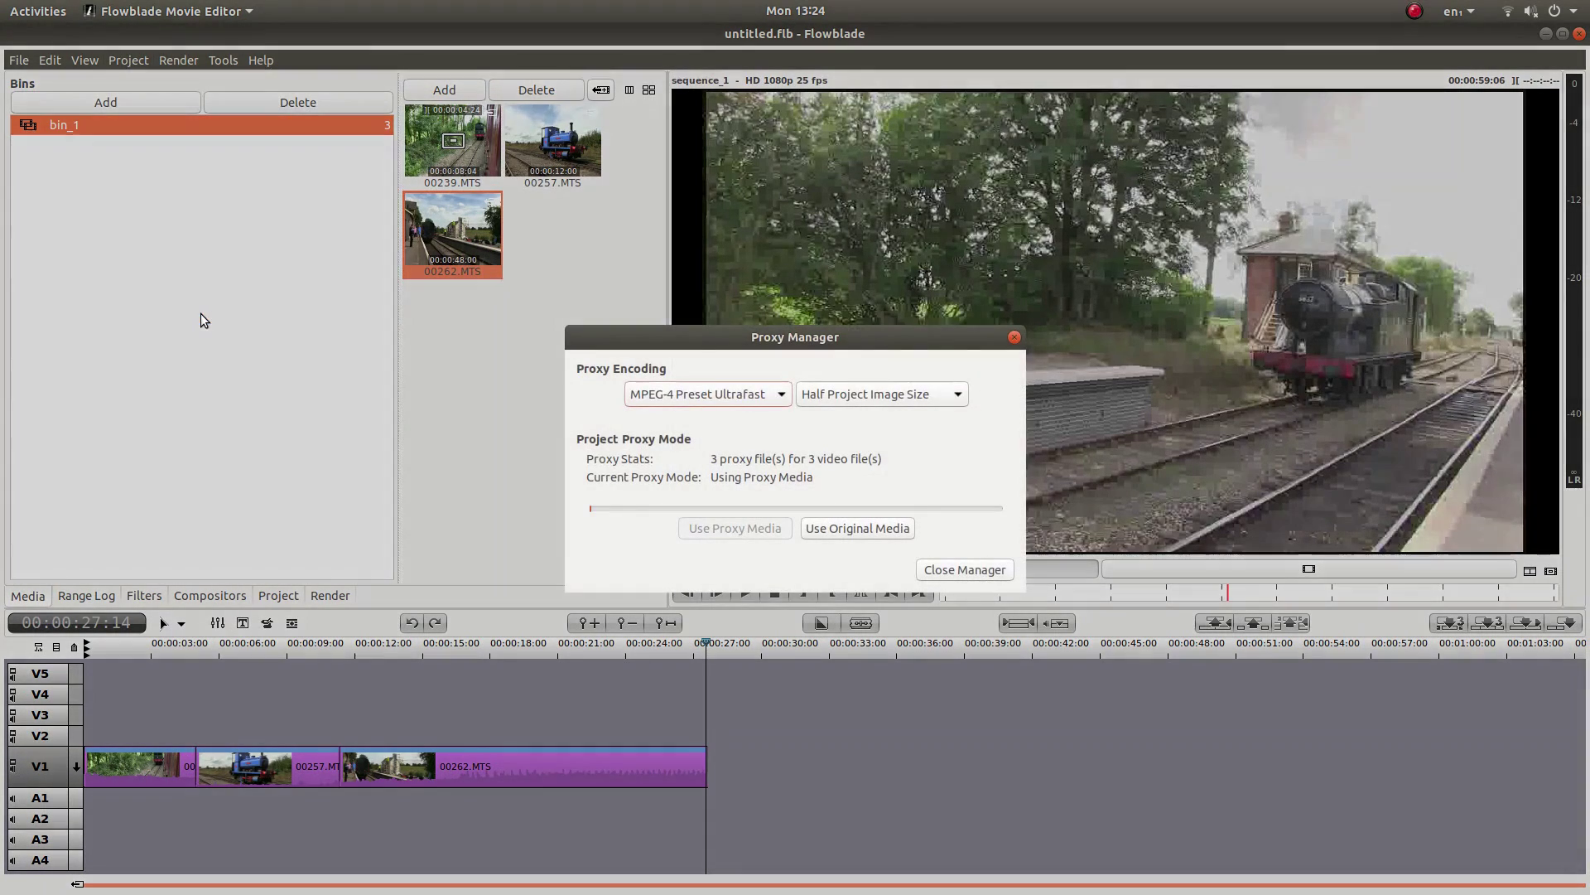
click(872, 530)
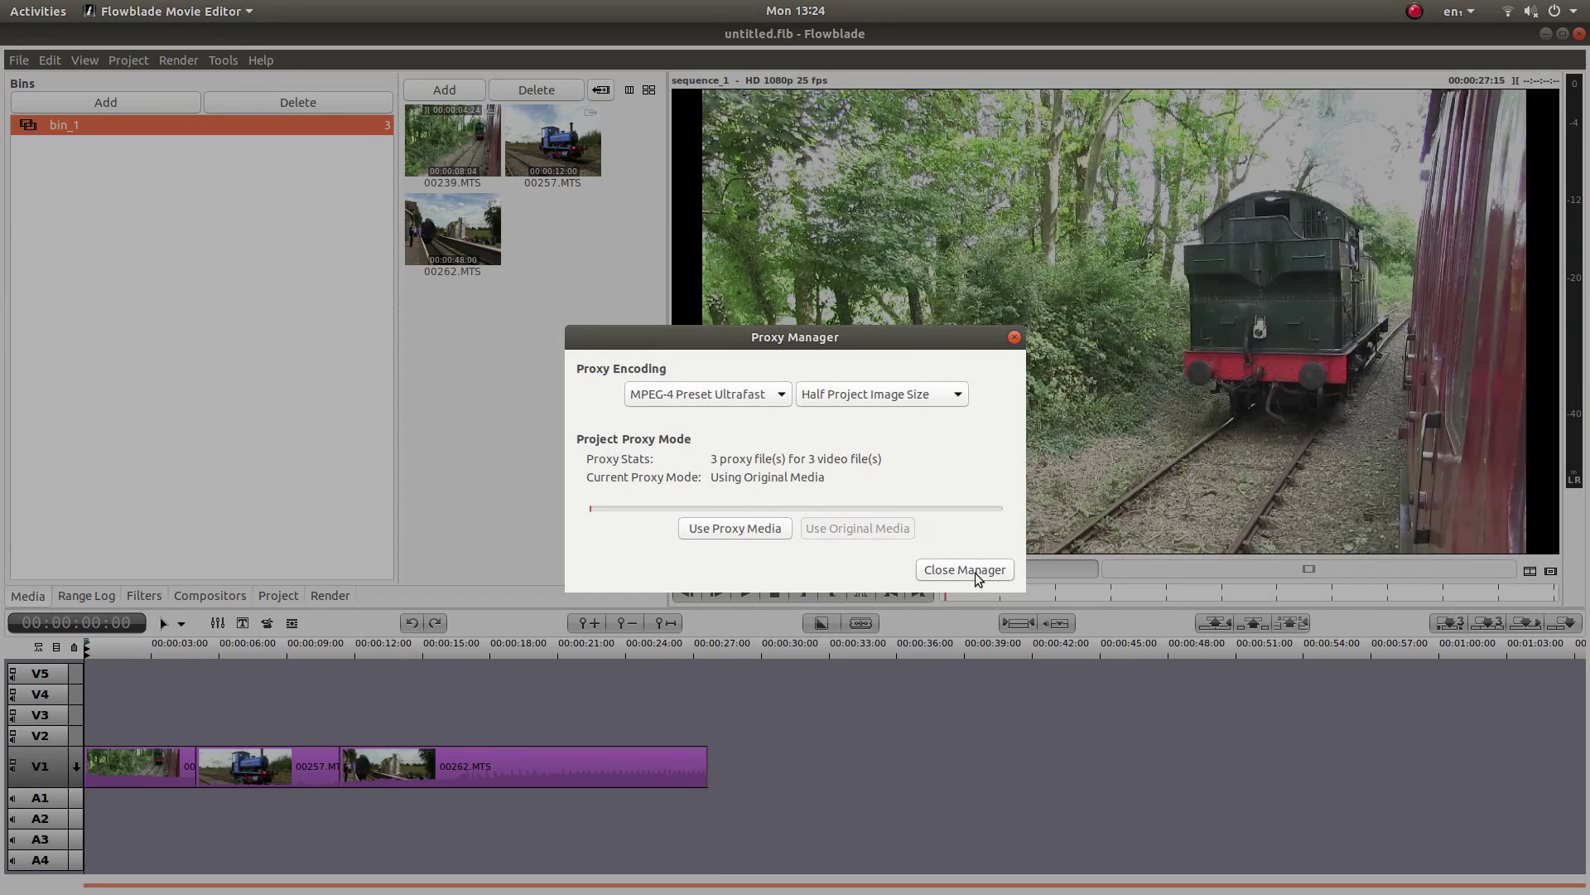
click(974, 571)
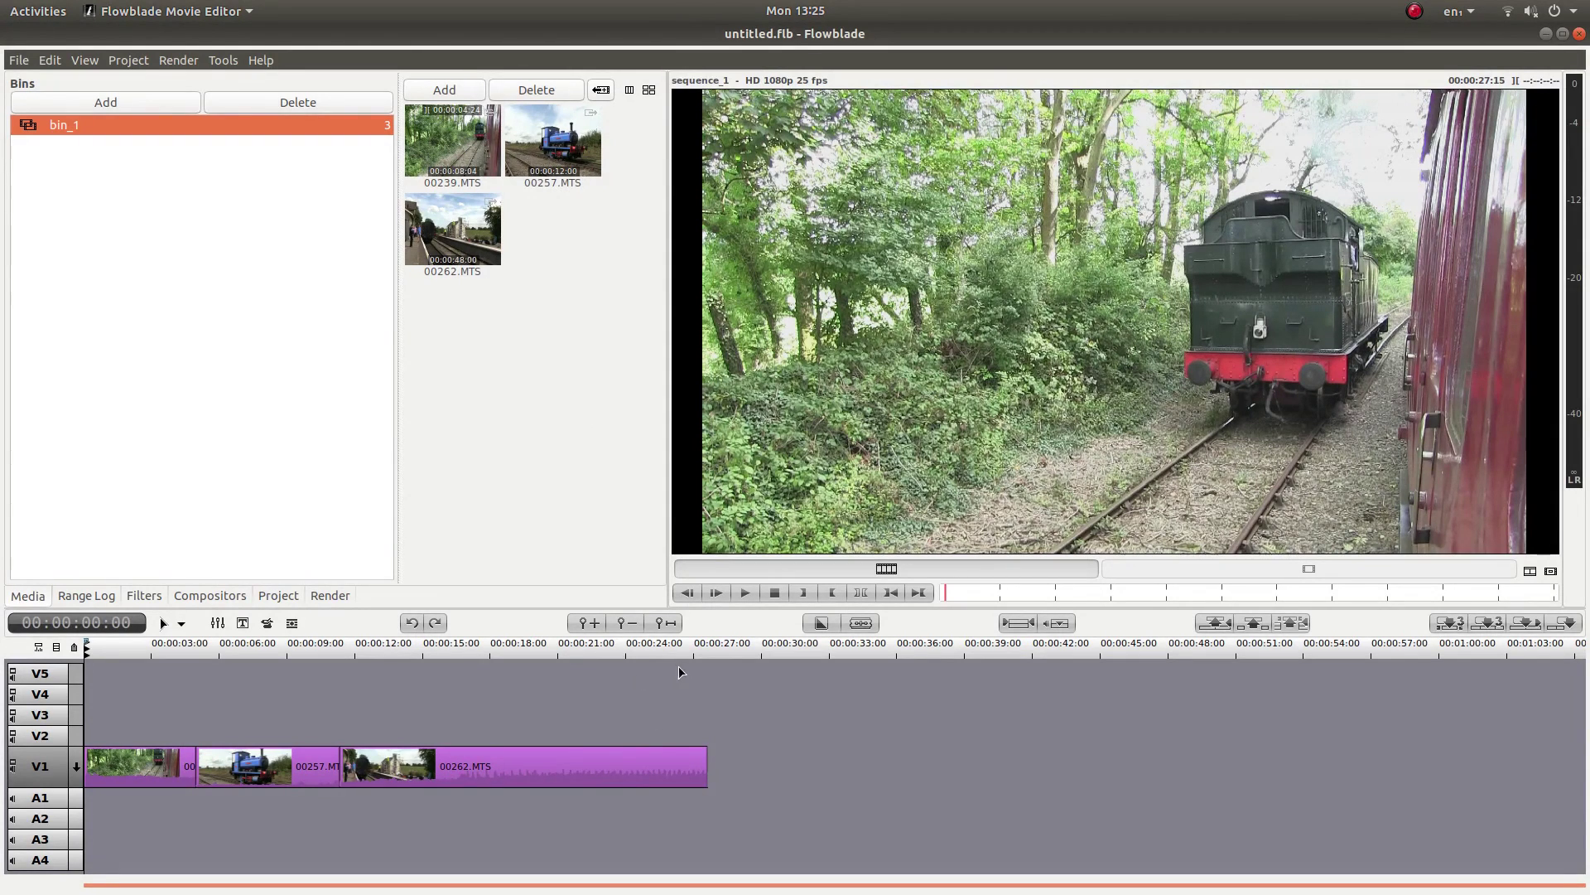
mouse_move(100, 645)
mouse_down()
mouse_move(708, 634)
mouse_move(77, 653)
mouse_up()
Set the render encoding format to H.264 / .mp4.
click(323, 597)
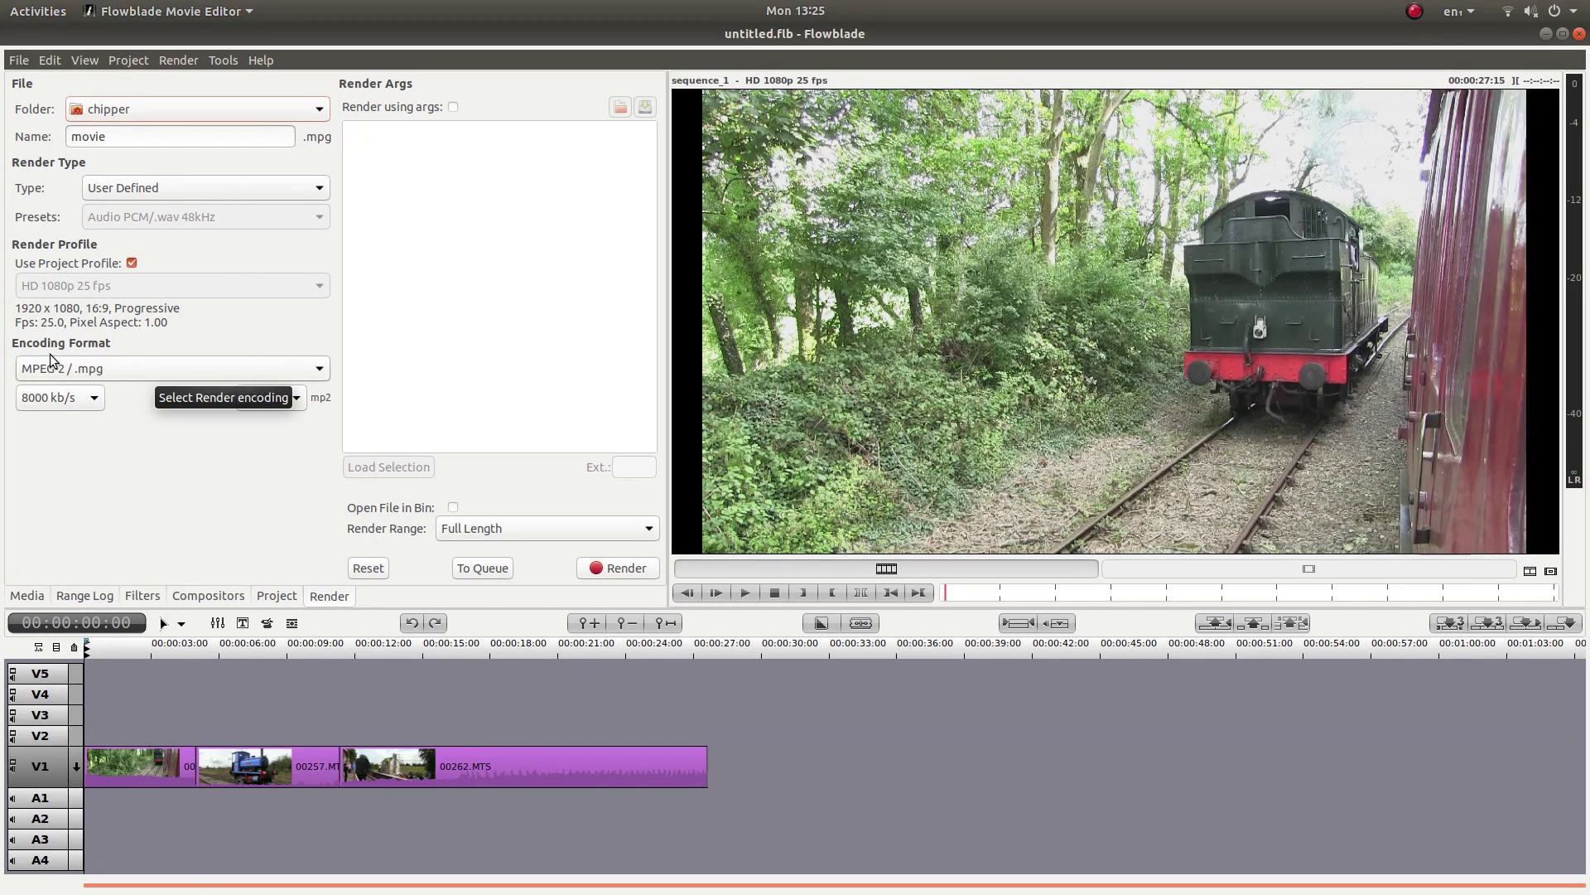
click(322, 369)
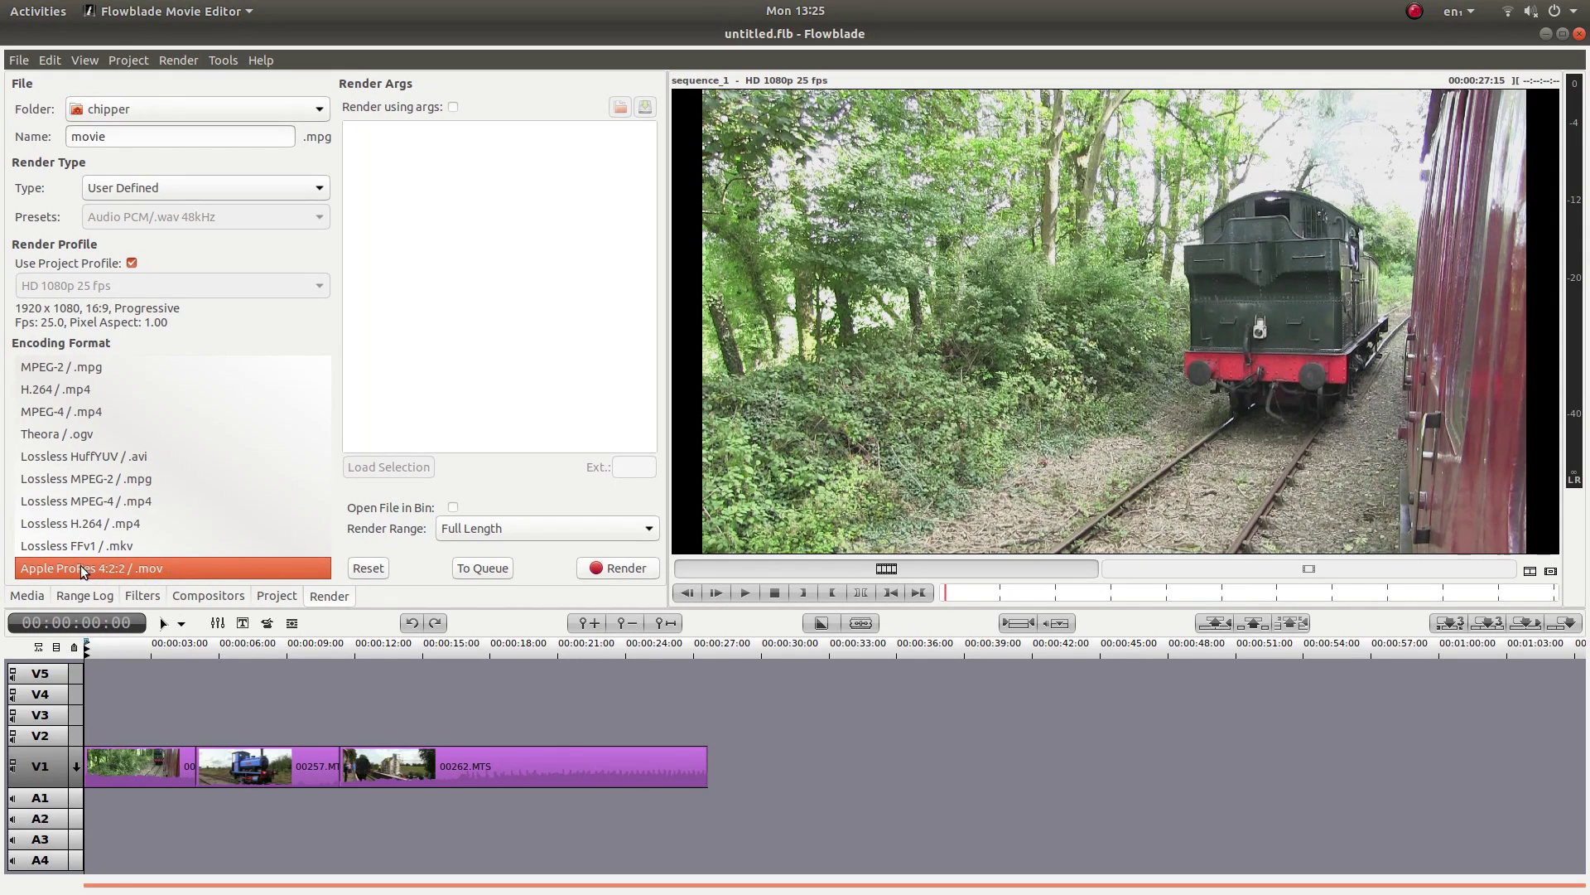
click(87, 389)
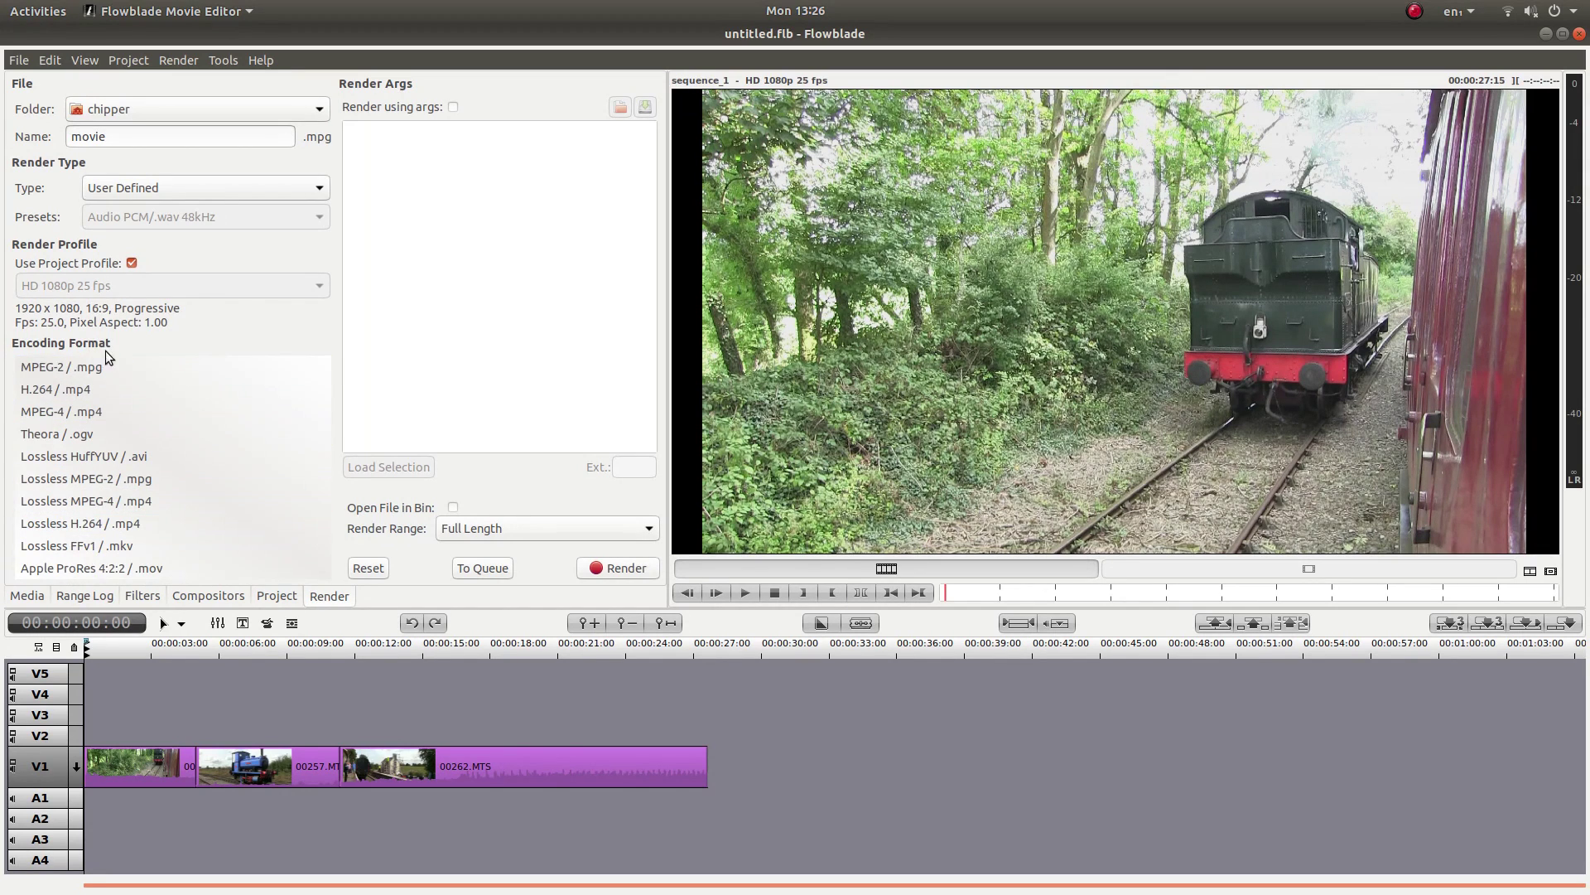
click(88, 391)
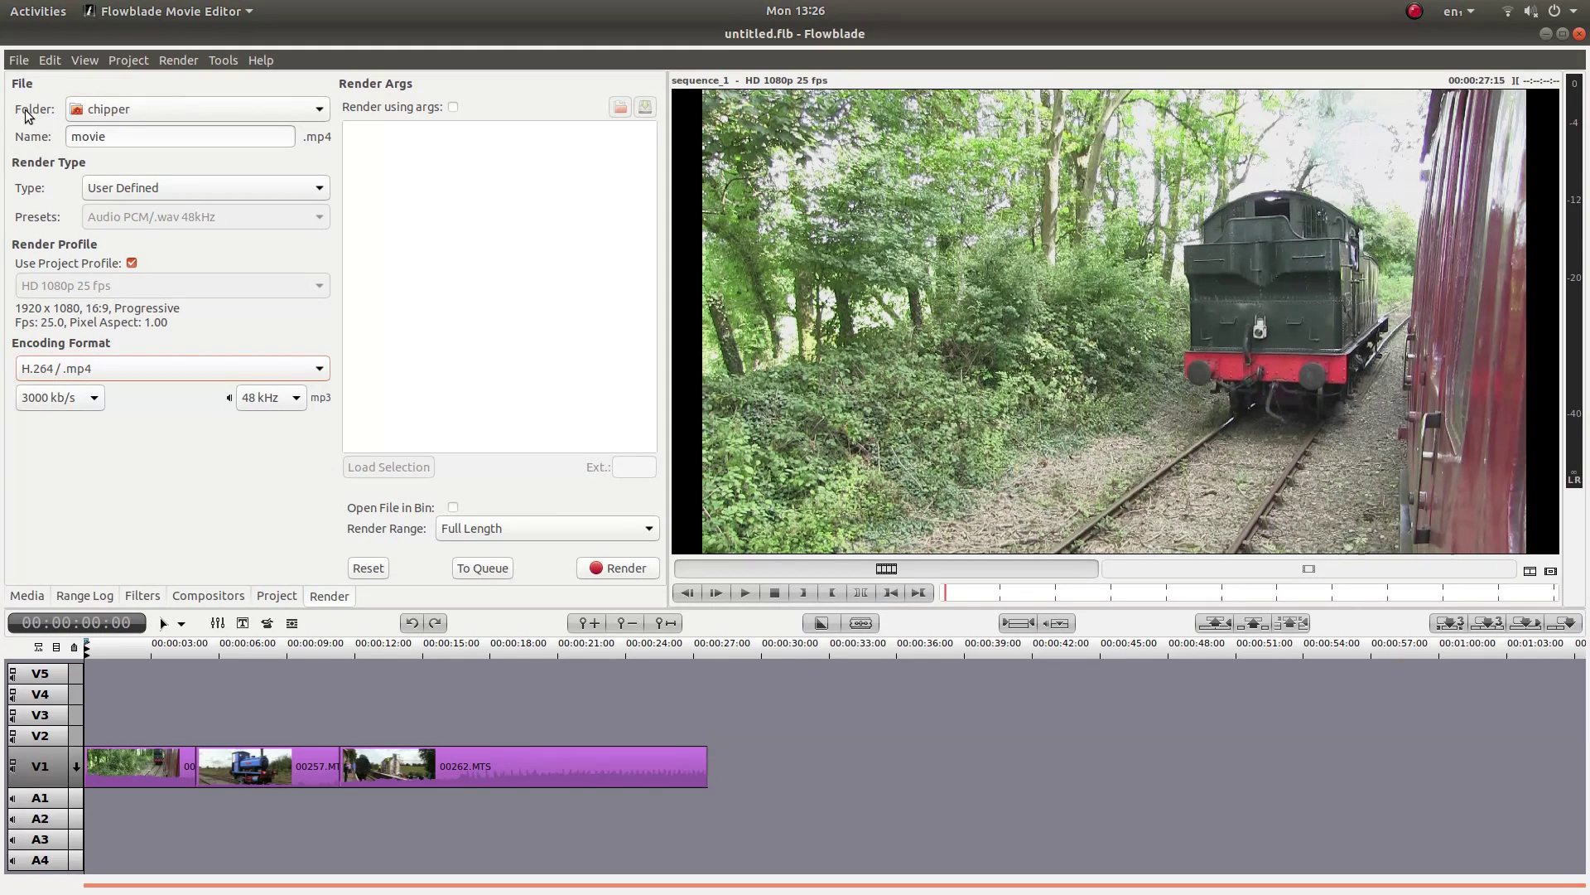
Set the output folder to Desktop, name the file TRAINS, and render the sequence.
click(316, 112)
click(105, 131)
double_click(107, 135)
text(T)
click(620, 570)
Add the rendered TRAINS.mp4 from the Desktop folder in the Files app to the project's media bin_1.
click(26, 597)
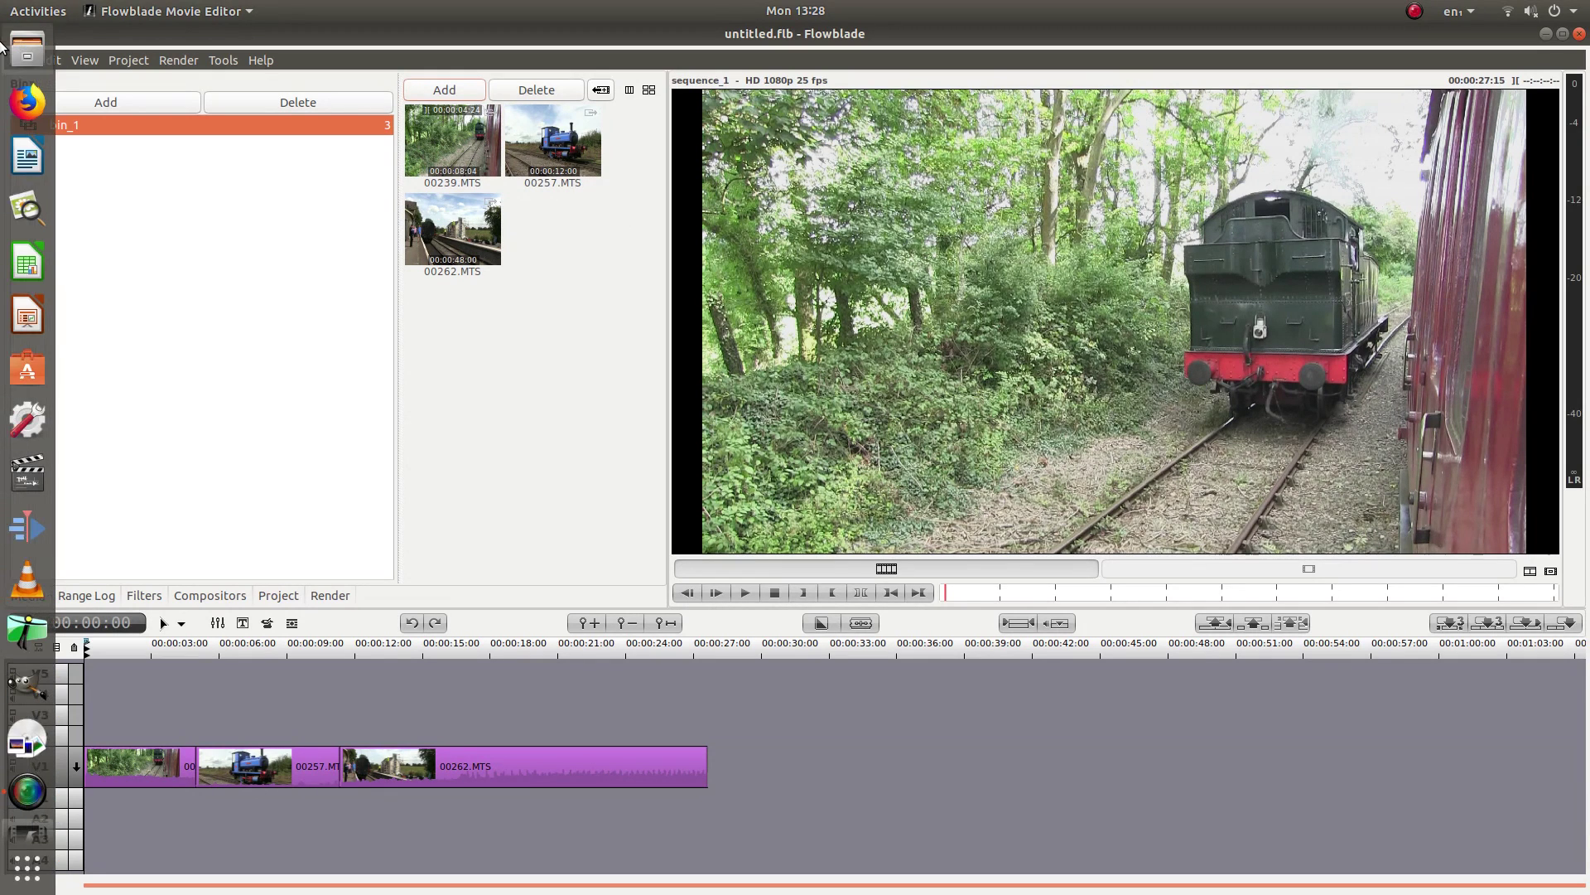
click(27, 58)
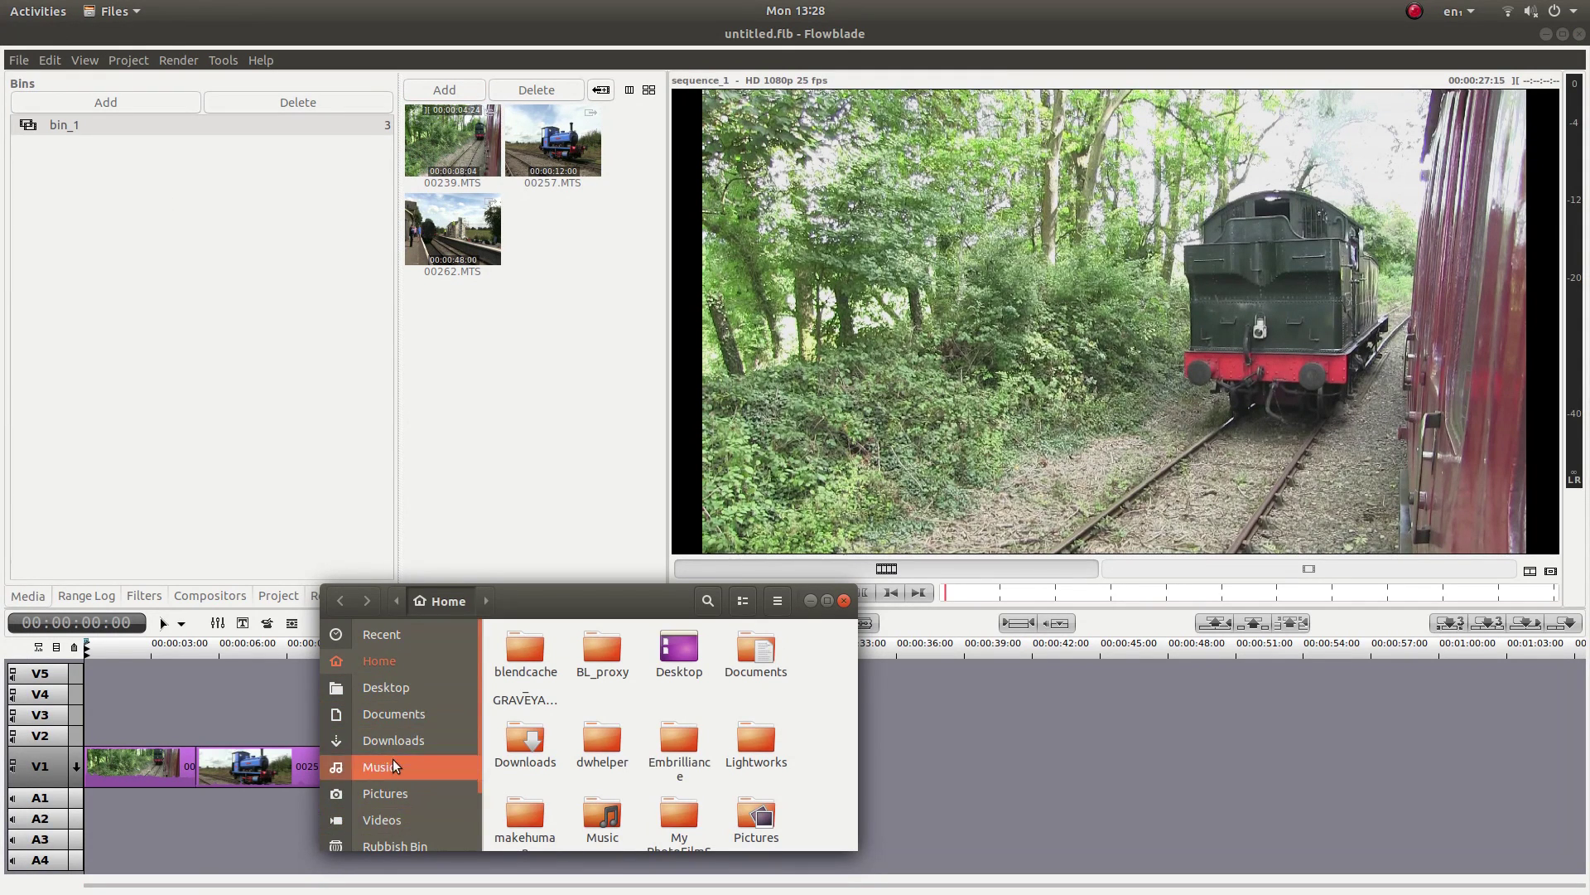
click(390, 690)
drag(679, 658, 452, 346)
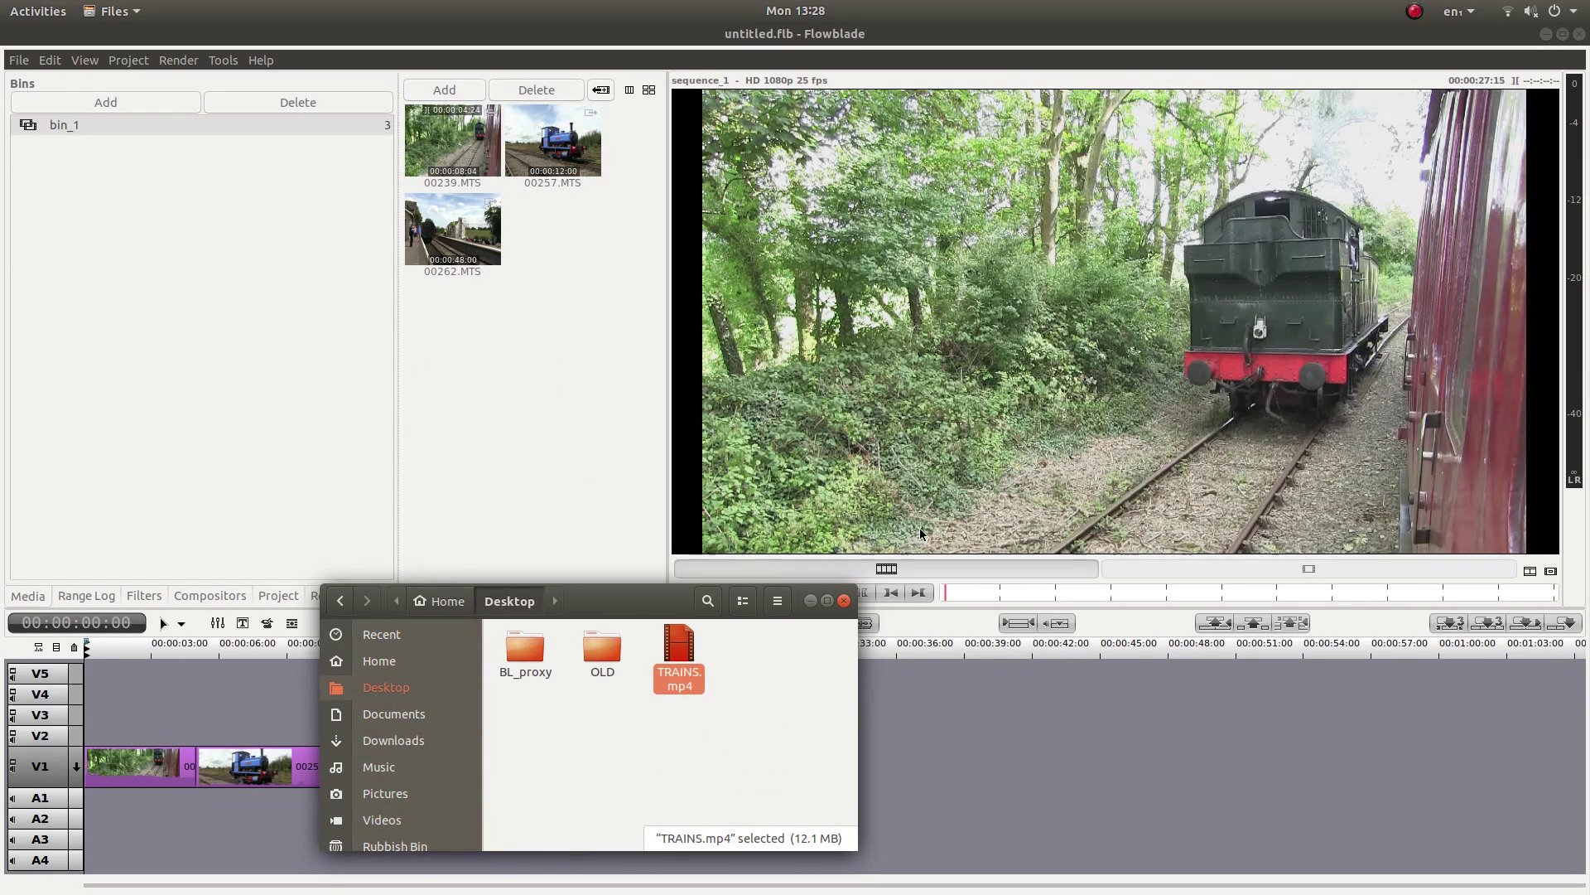
click(621, 263)
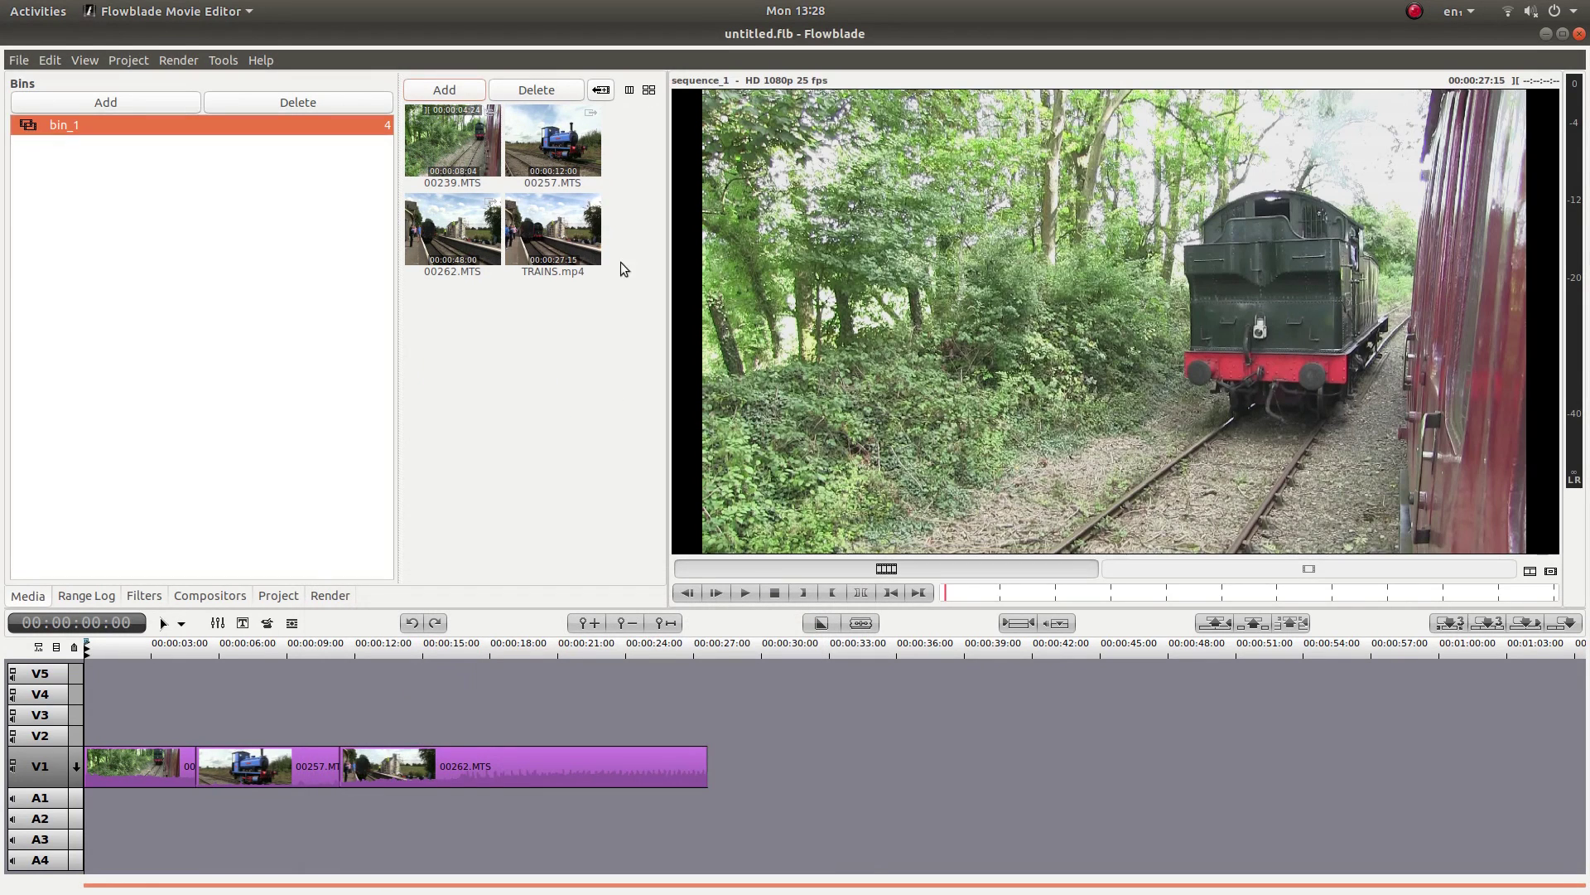
Load the TRAINS.mp4 clip into the monitor and play it.
double_click(563, 241)
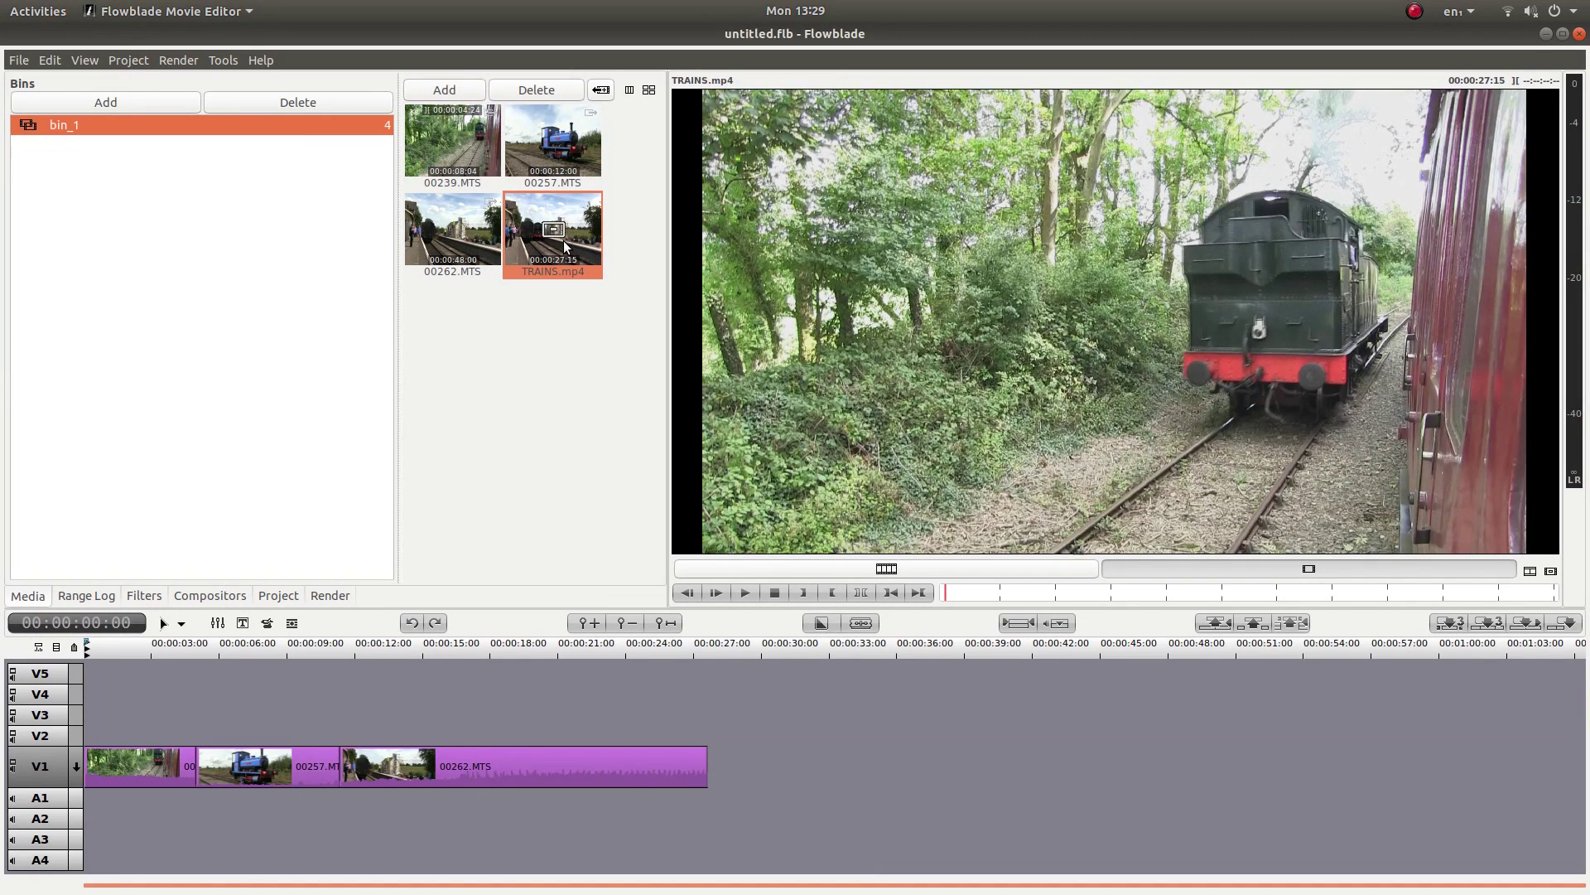
key(space)
click(745, 593)
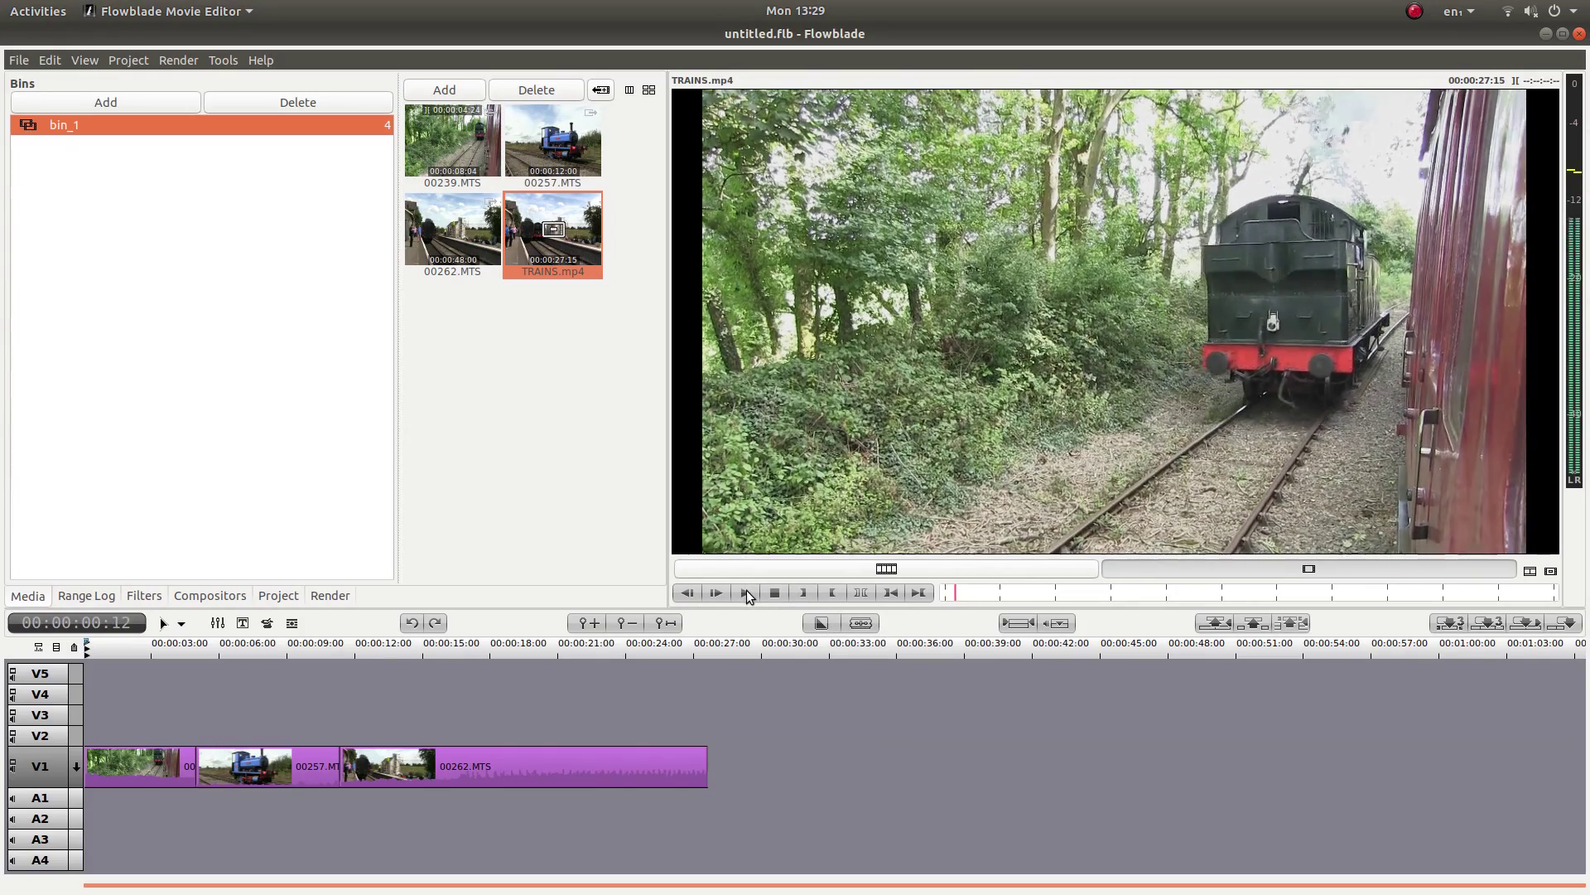